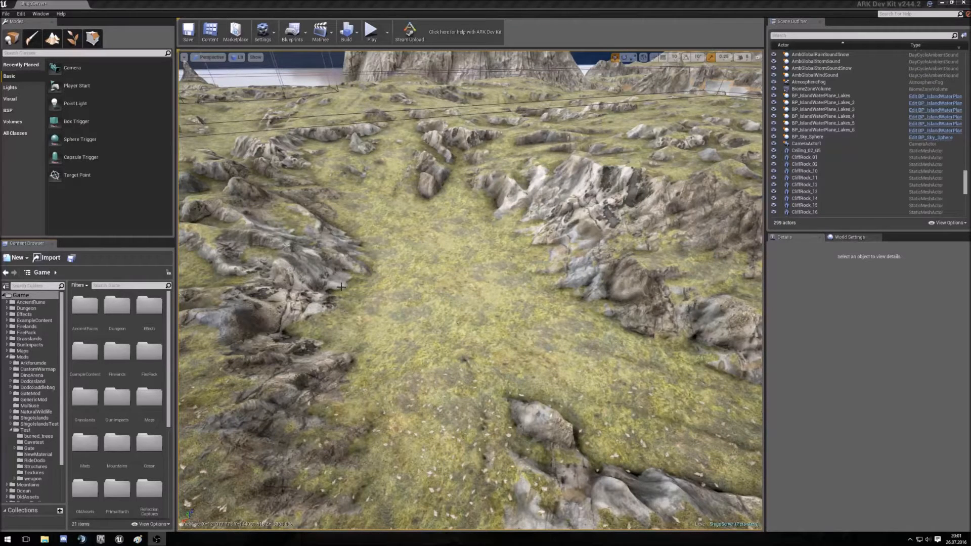
Search the whole Game folder for assets matching BP_Is
left_click(120, 287)
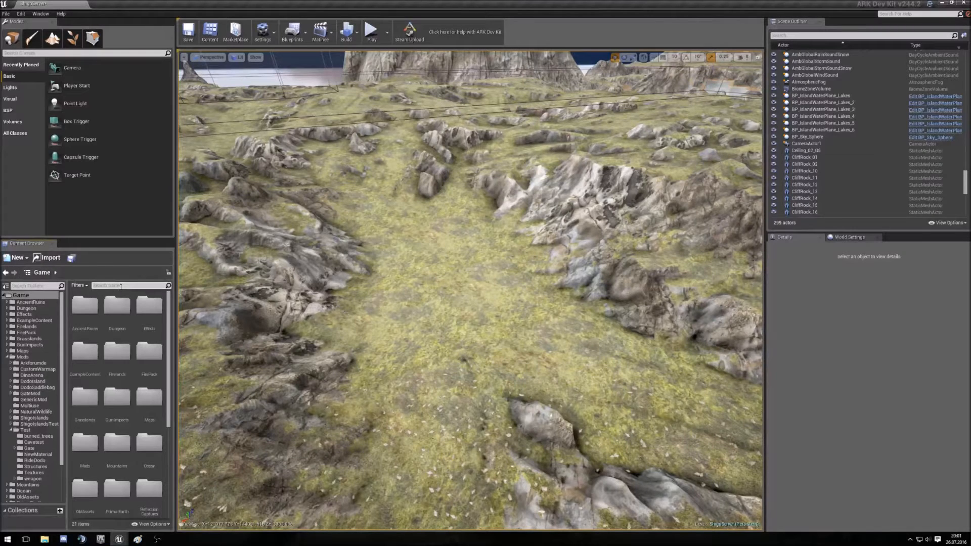
left_click(27, 297)
left_click(108, 286)
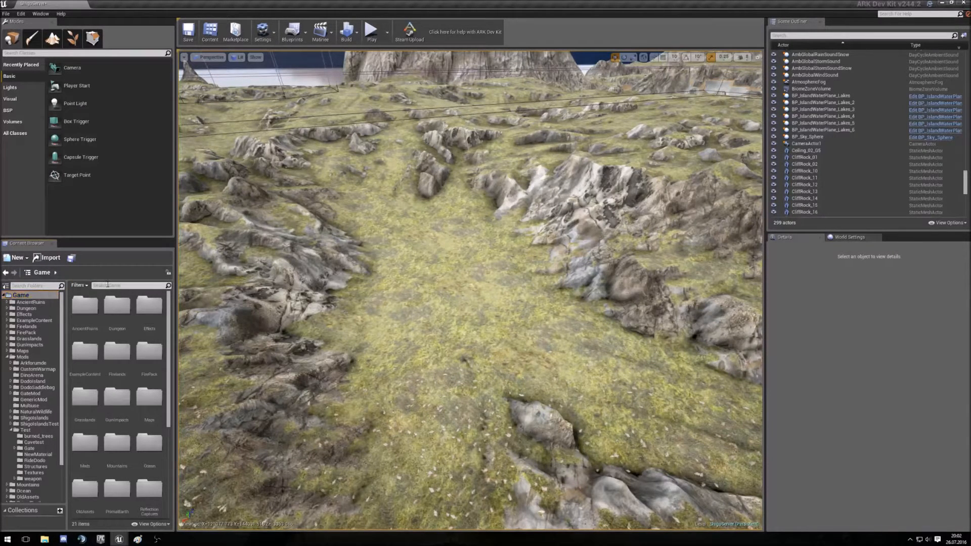
type("BP_")
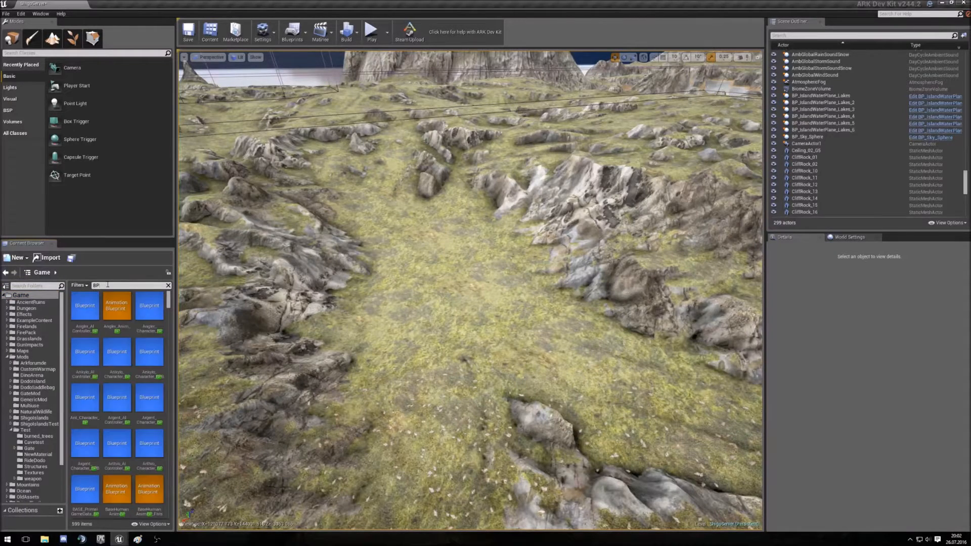
type("I")
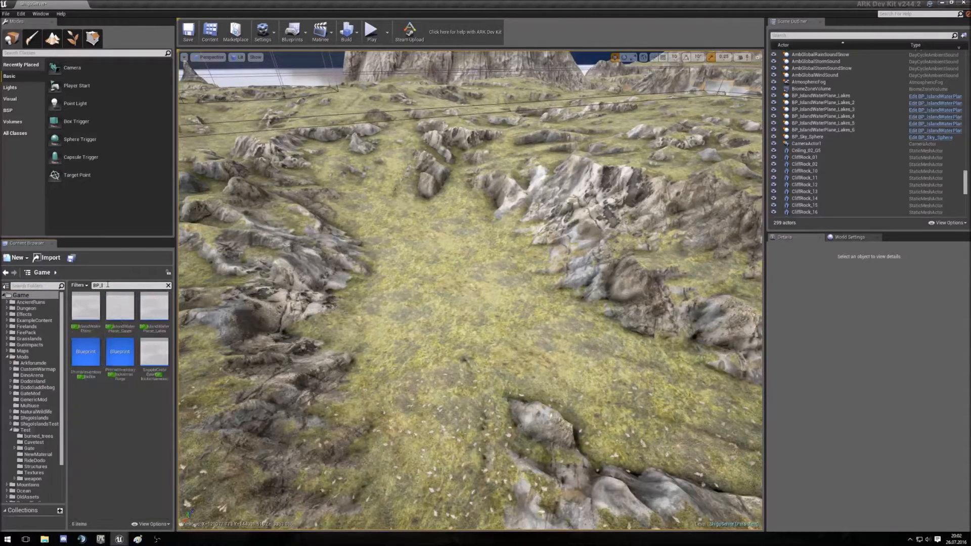
type("s")
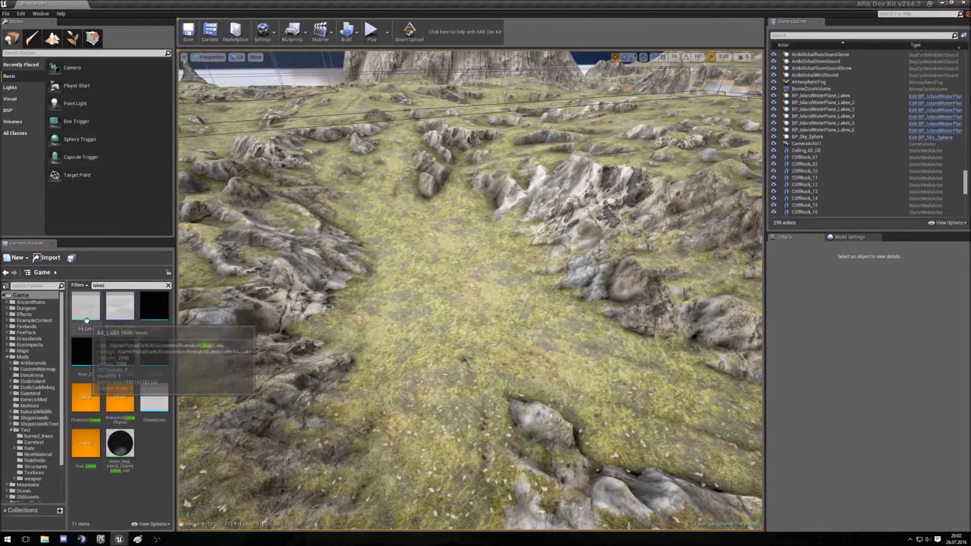
Place the A4_Lake and SharedLake meshes on the grassy valley floor
left_click_drag(88, 312, 483, 346)
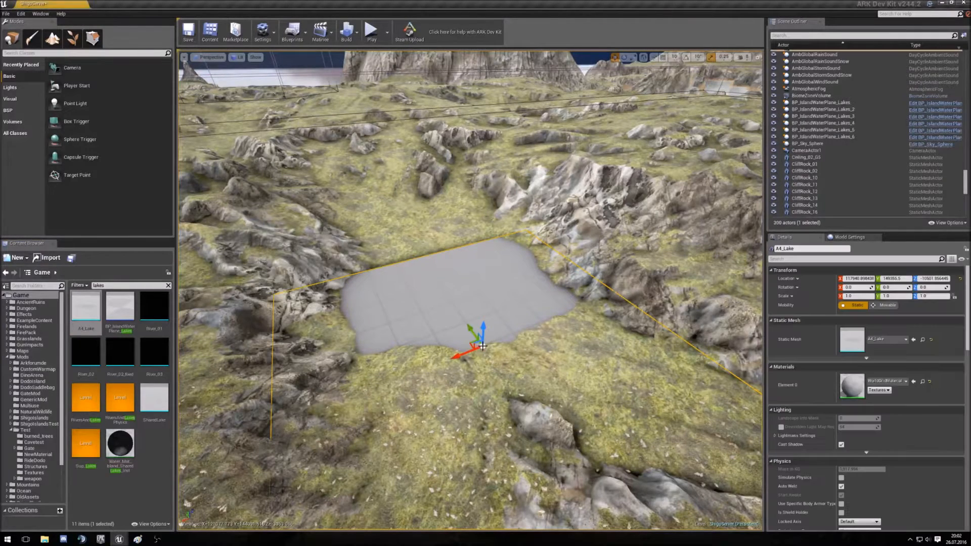
left_click(151, 407)
left_click_drag(198, 400, 469, 430)
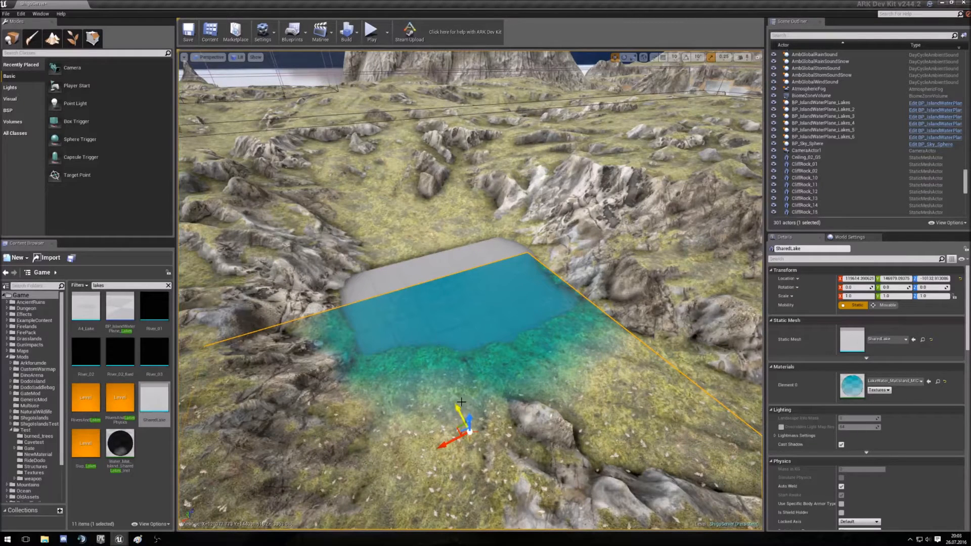
Delete the placed SharedLake and A4_Lake meshes from the valley
key("Delete")
left_click(461, 317)
key("Delete")
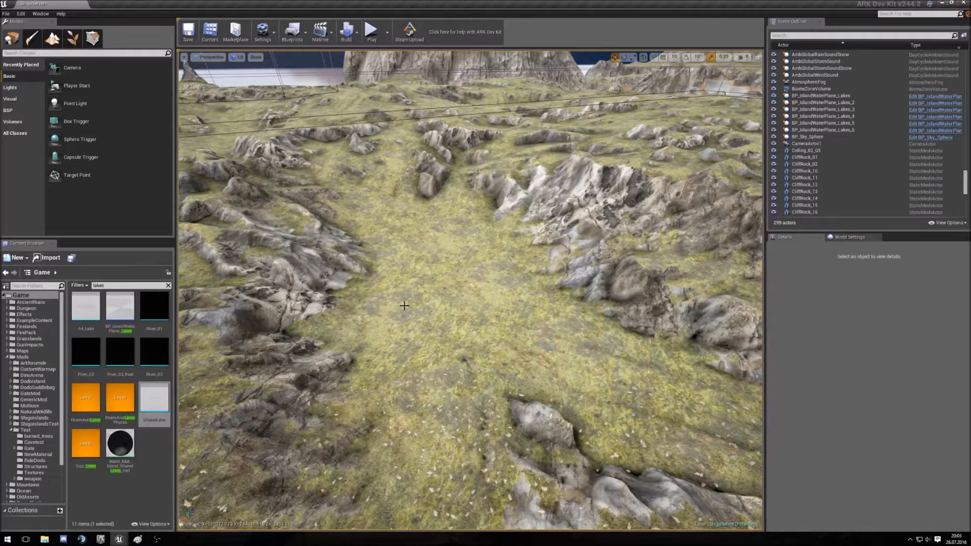
Find BP_IslandWaterPlane_Lakes by searching for bp_is, place it in the valley, and set its size to 2
left_click(116, 286)
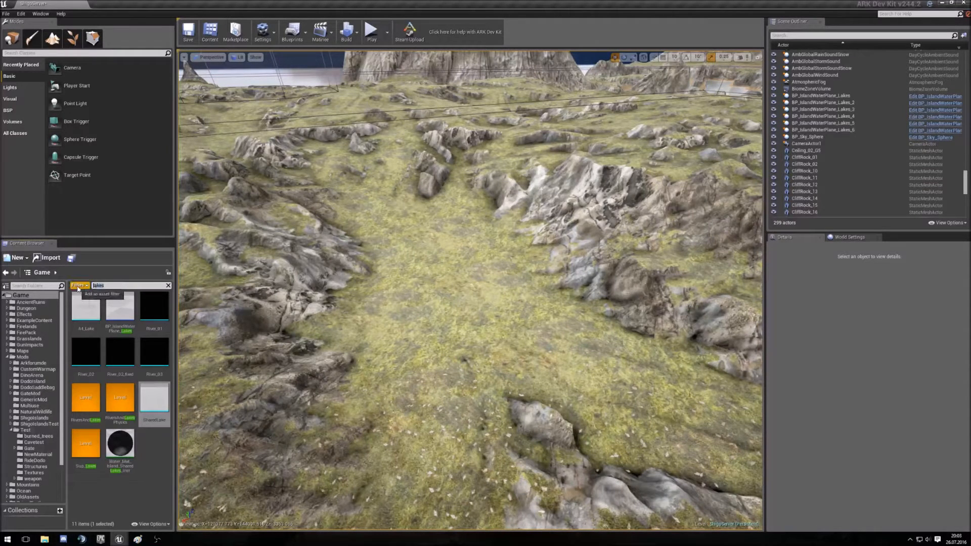
type("bp_is")
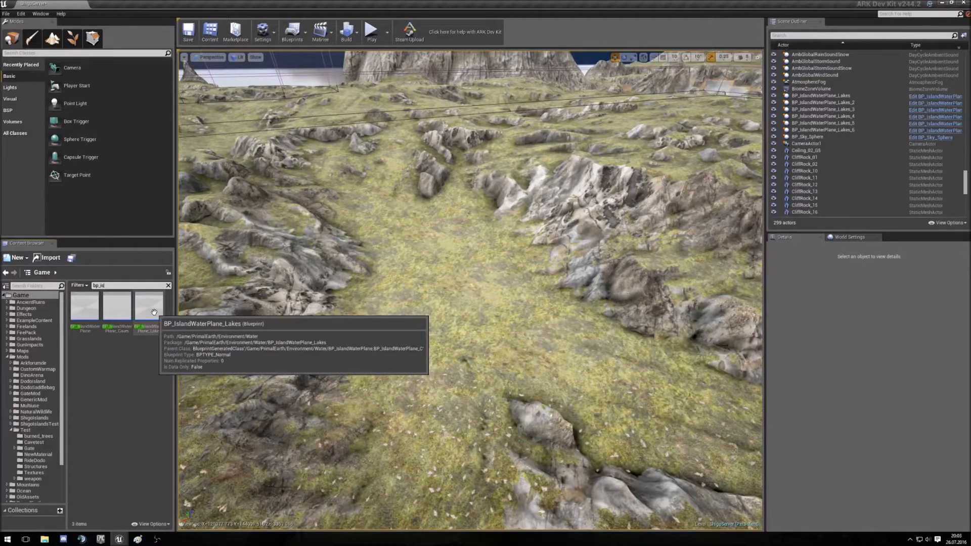
left_click(158, 312)
left_click_drag(278, 320, 450, 314)
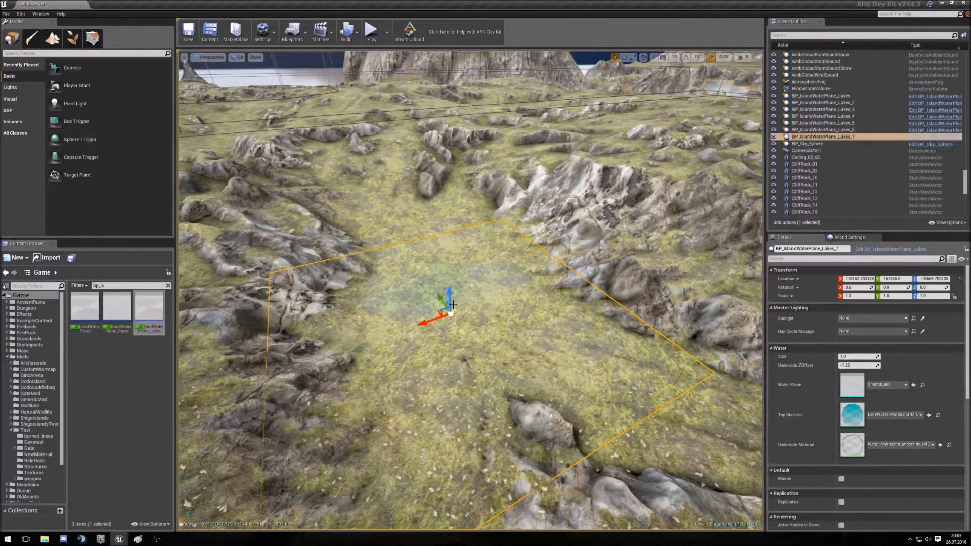
left_click(852, 357)
key("Return")
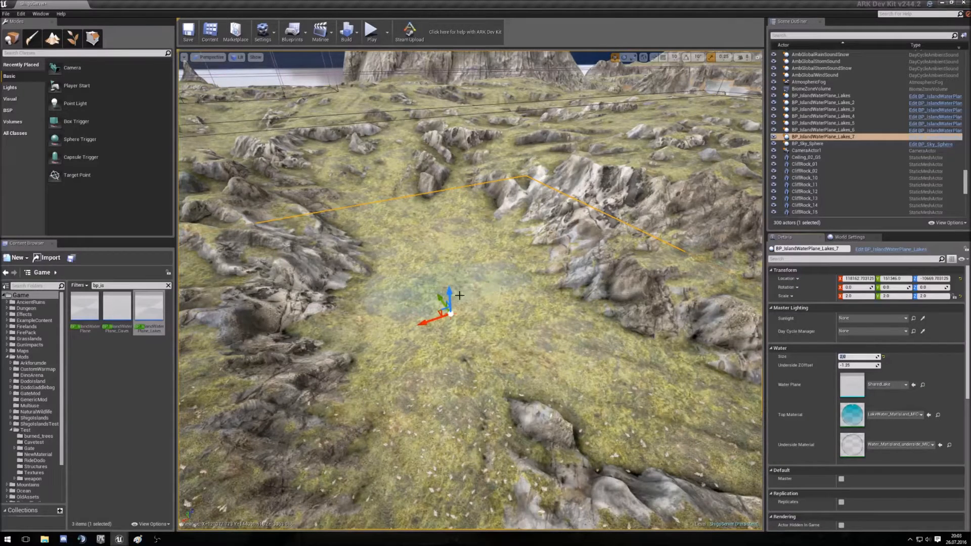
Raise the water plane to about Z -9762 so it fills the valley, and shift it slightly along Y
left_click_drag(450, 292, 453, 274)
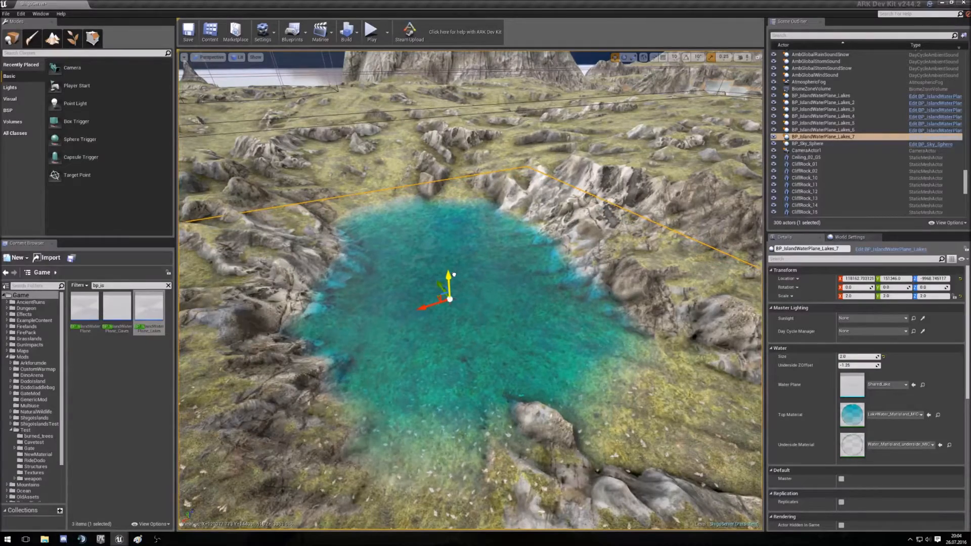
scroll(508, 333, "down", 3)
scroll(508, 332, "down", 6)
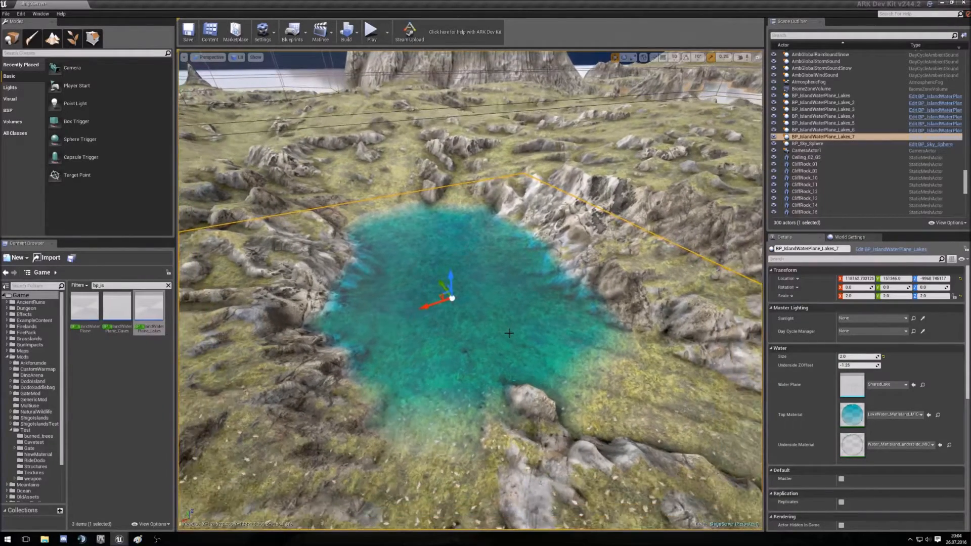
left_click_drag(445, 286, 432, 268)
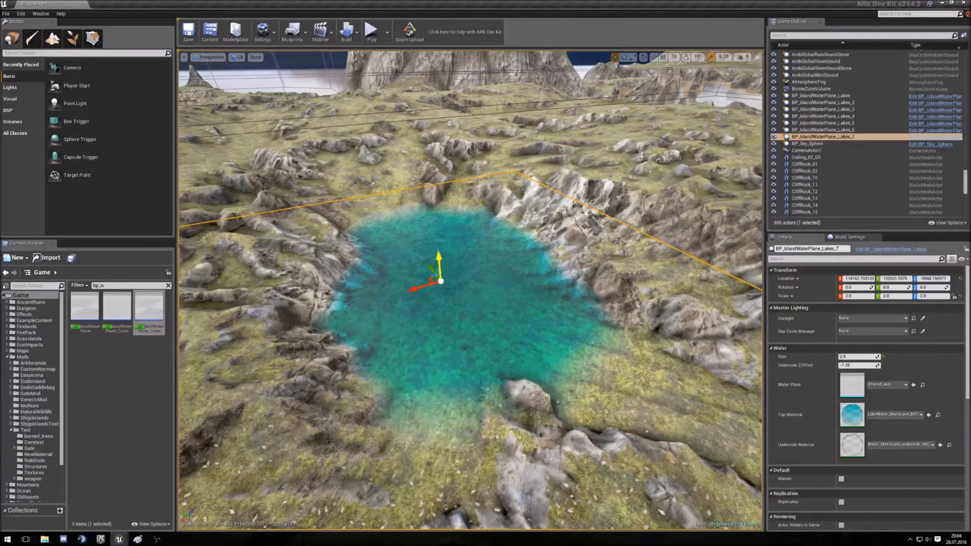
left_click_drag(440, 267, 441, 263)
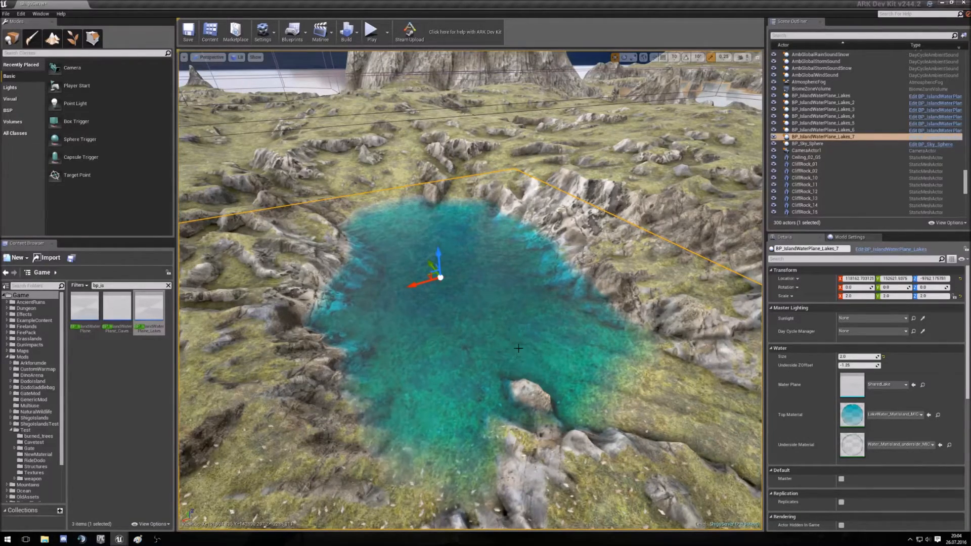
Examine the lake's water surface and shoreline from several angles in the viewport
right_click_drag(557, 413, 253, 409)
key("w")
key("w")
key("s")
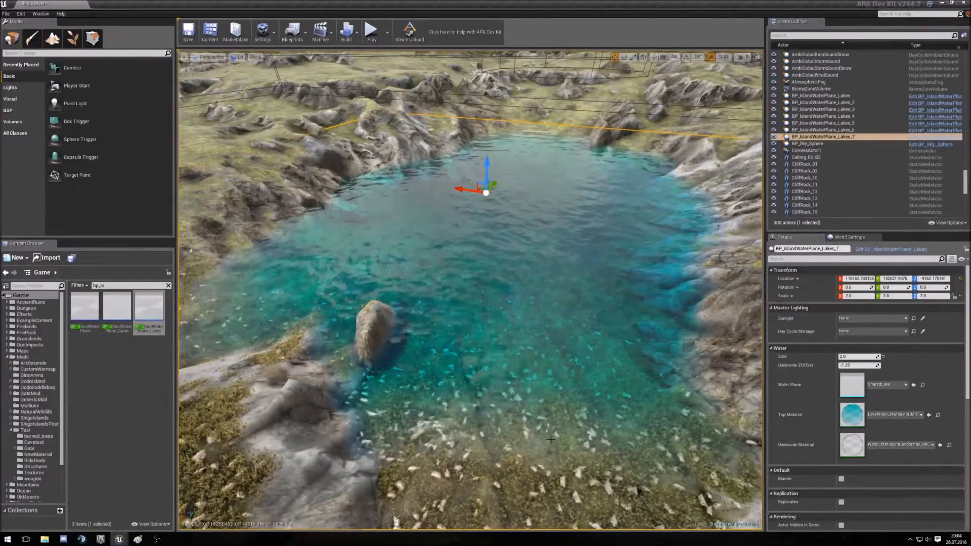
right_click_drag(481, 385, 408, 394)
key("w")
key("s")
key("w")
key("s")
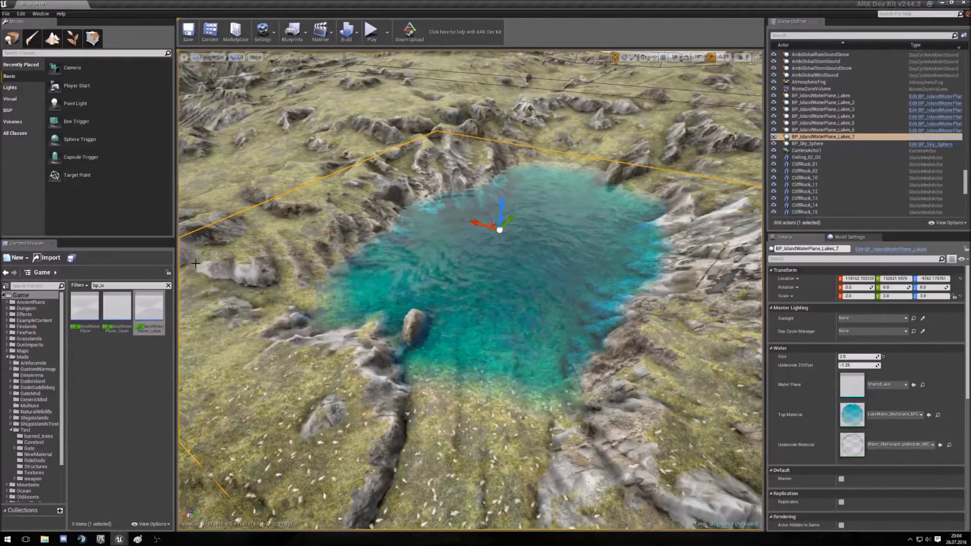
right_click_drag(322, 325, 327, 302)
key("w")
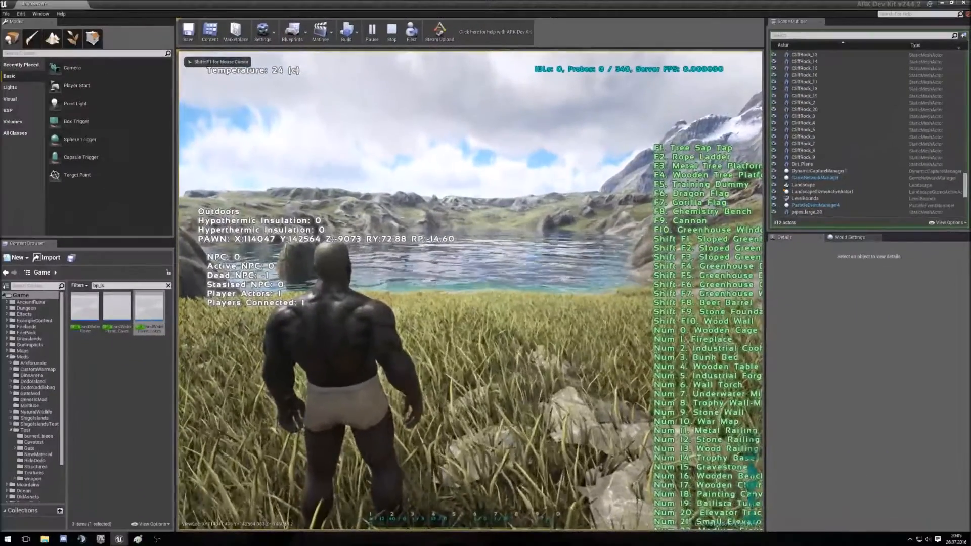
Walk the character down to the lake in the play test and examine the shallow water along the shore
key("w")
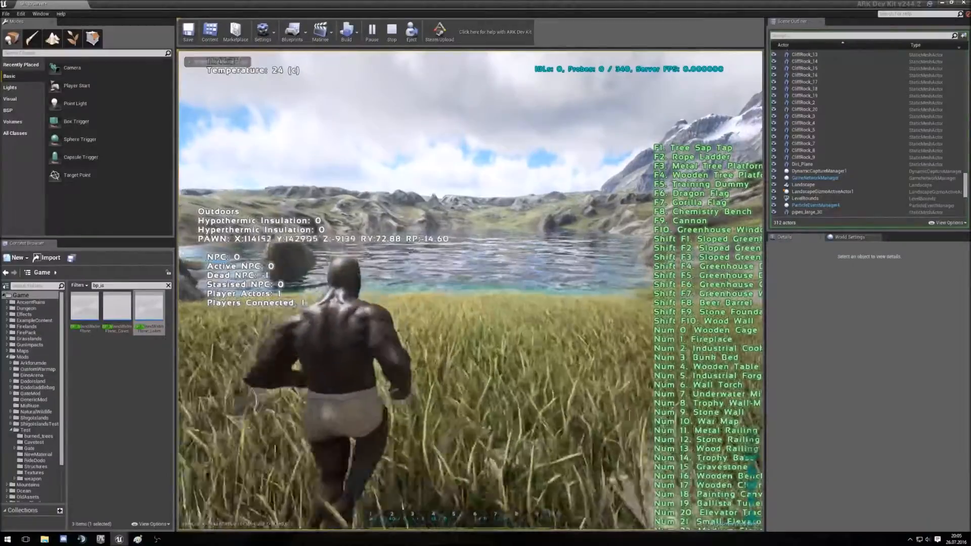
key("w")
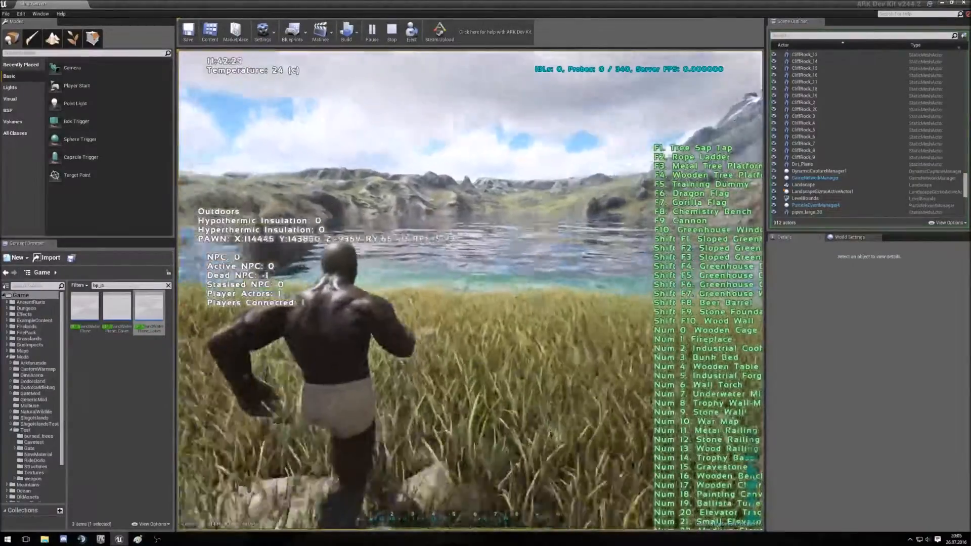
key("w")
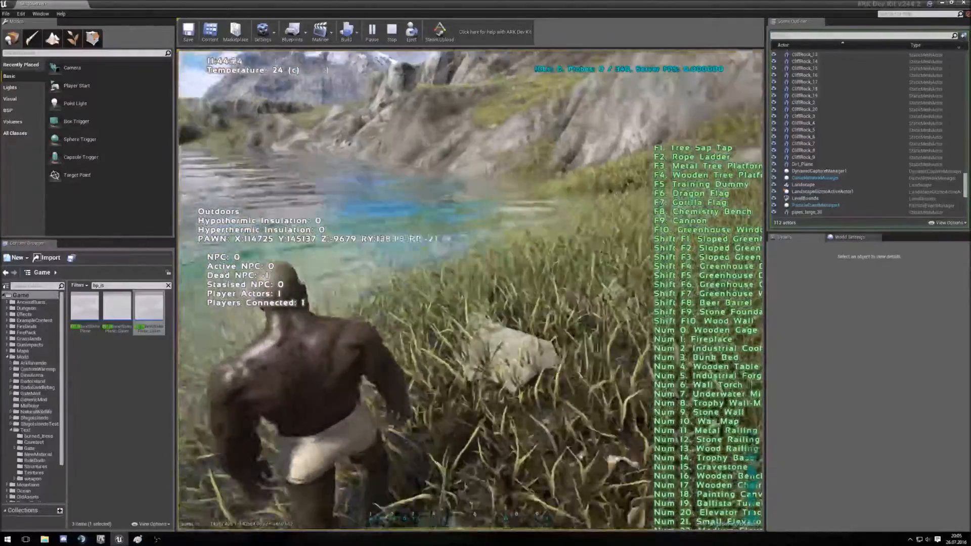
key("d")
key("w")
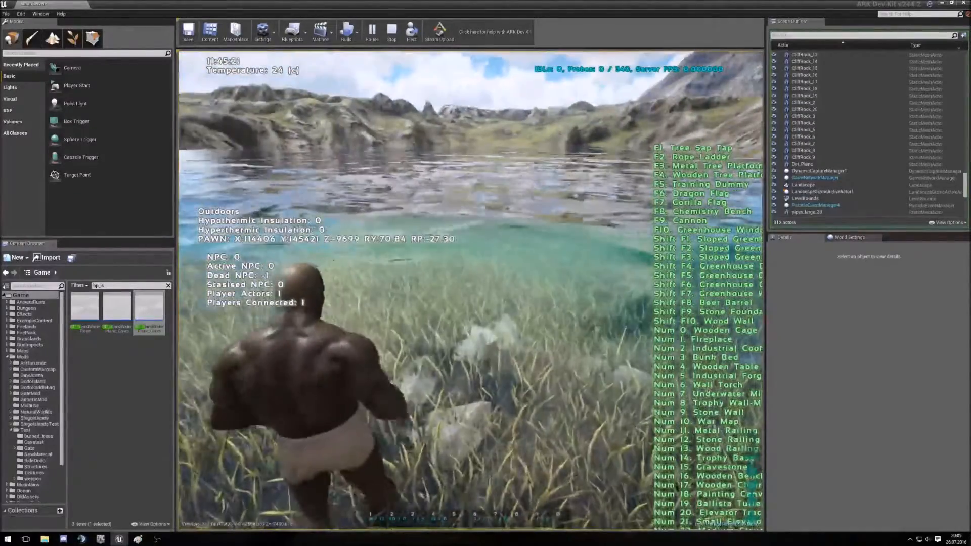
key("w")
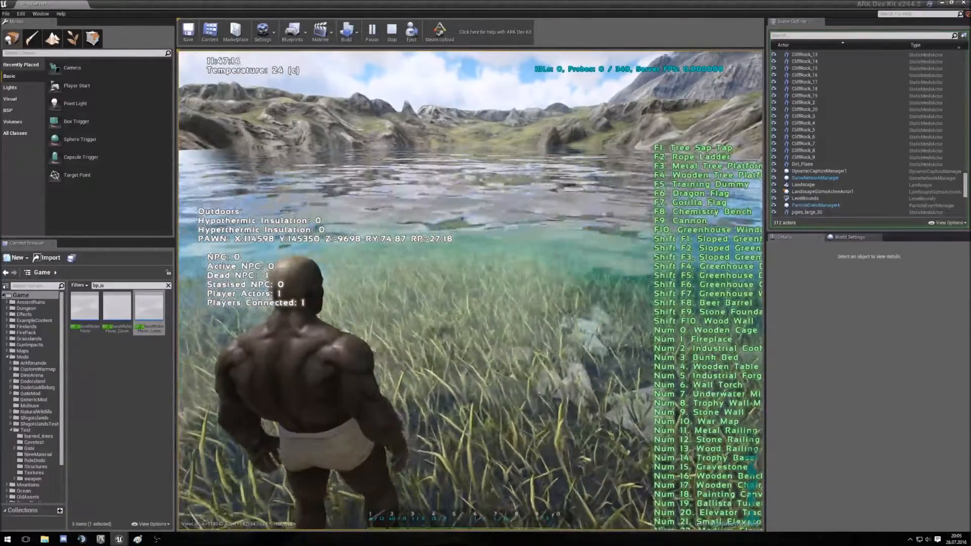
key("w")
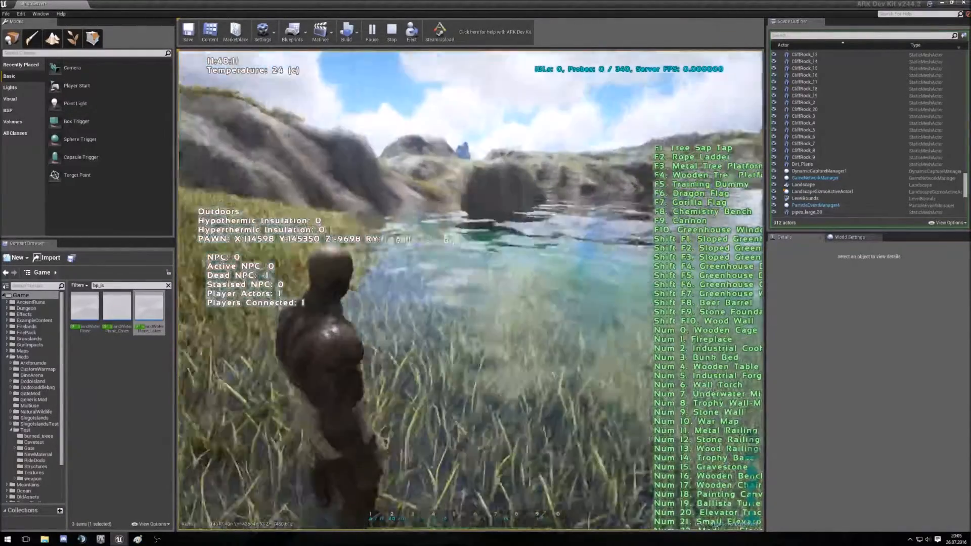
key("d")
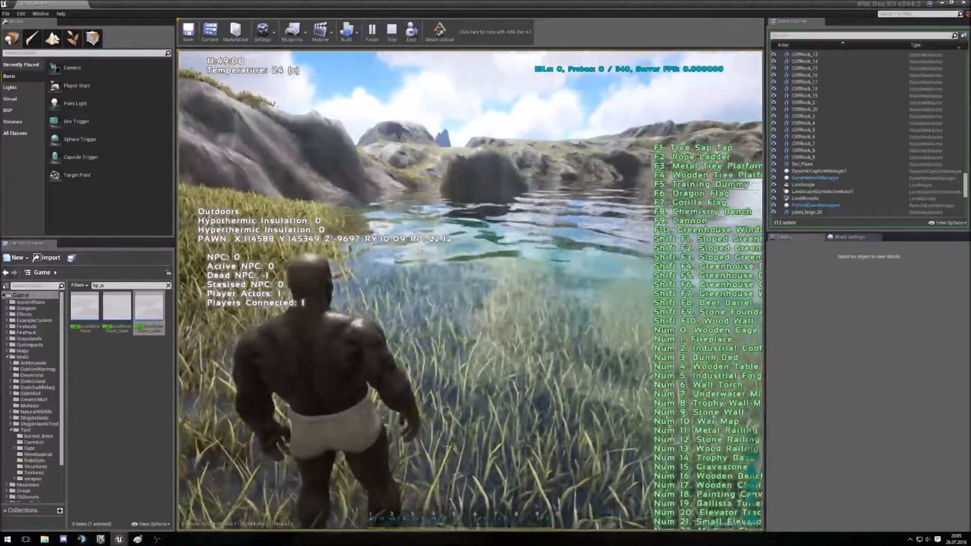
key("Tab")
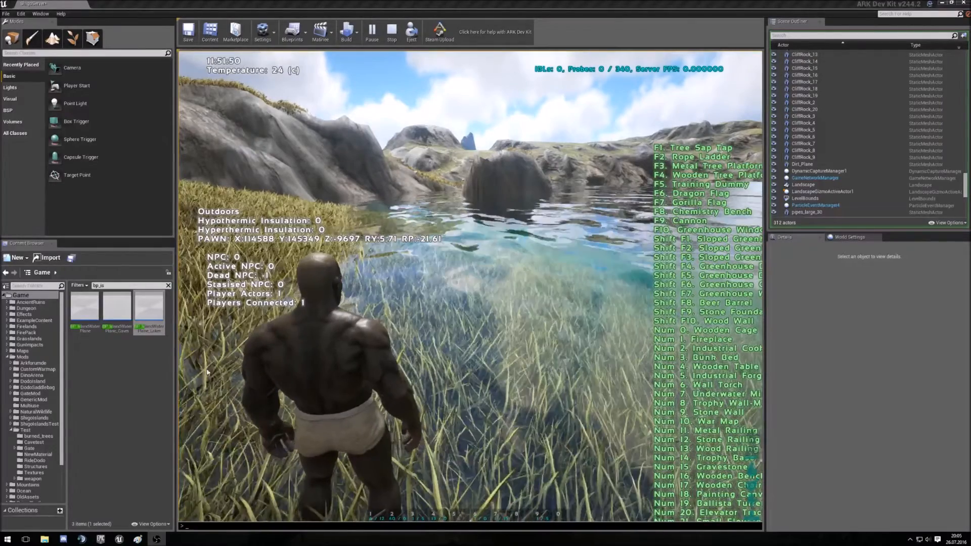
left_click(140, 384)
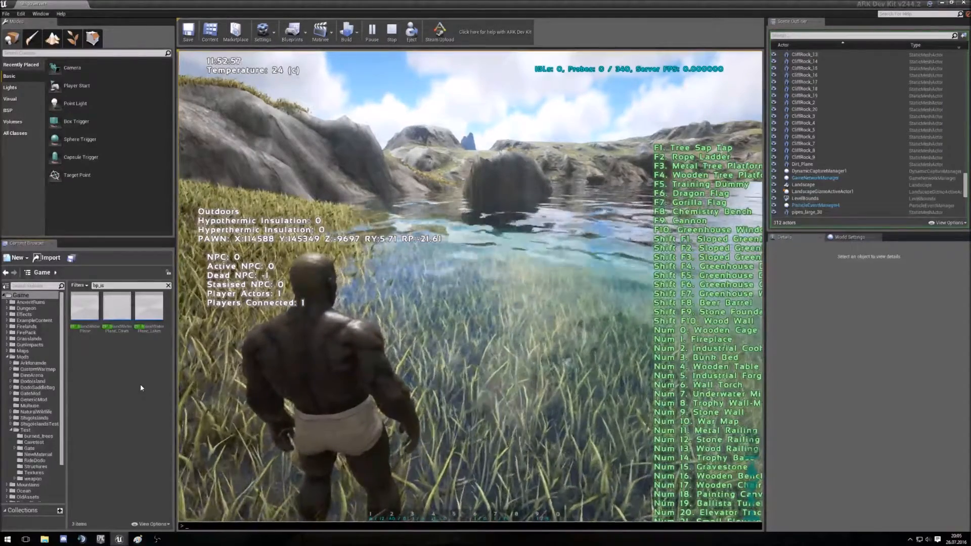
left_click(319, 393)
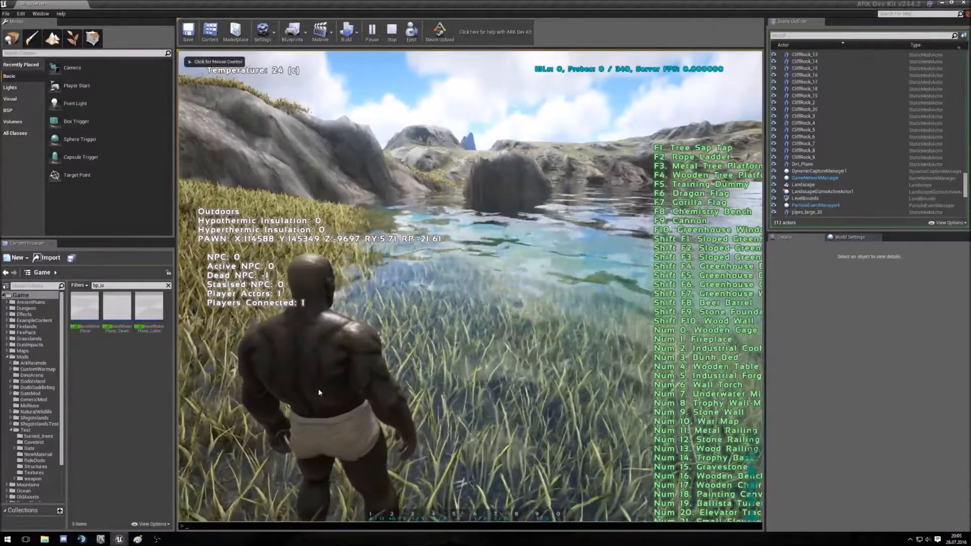
left_click(318, 391)
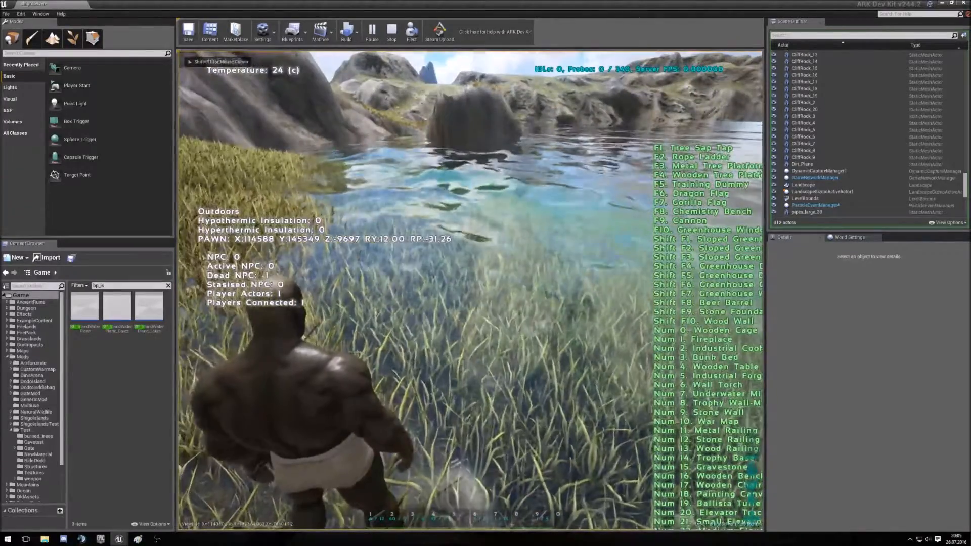
Run the character down into the deep part of the lake to check for swimming, return to shore and end the play test
key("s")
key("s")
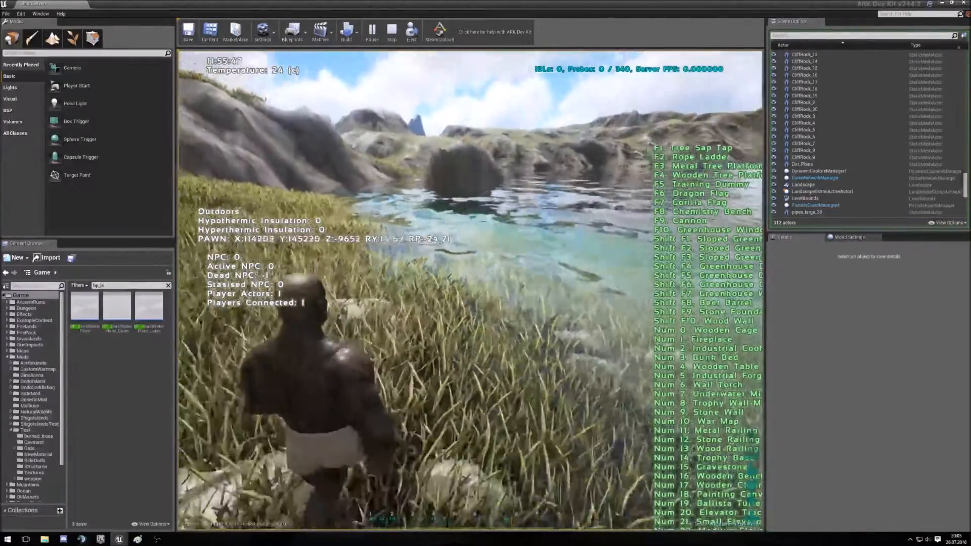
key("w")
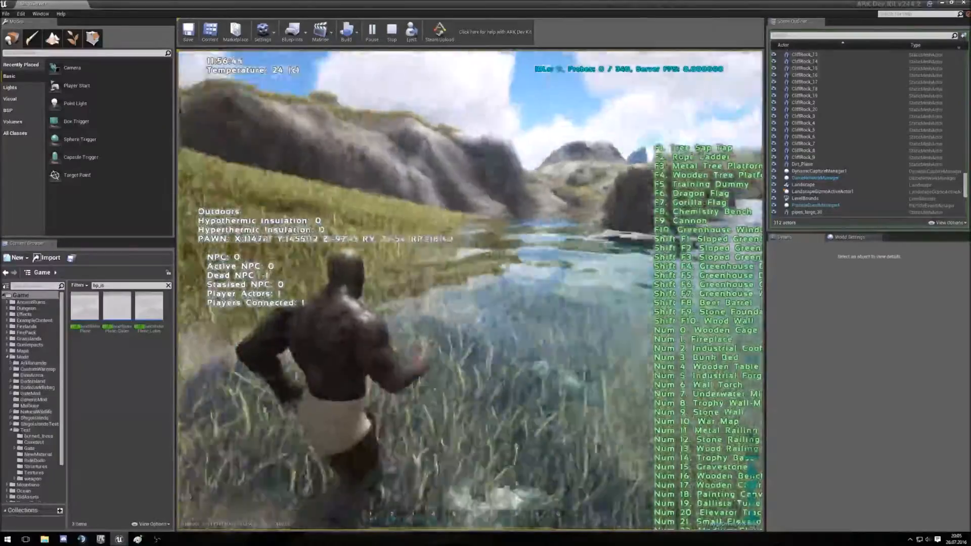
key("w")
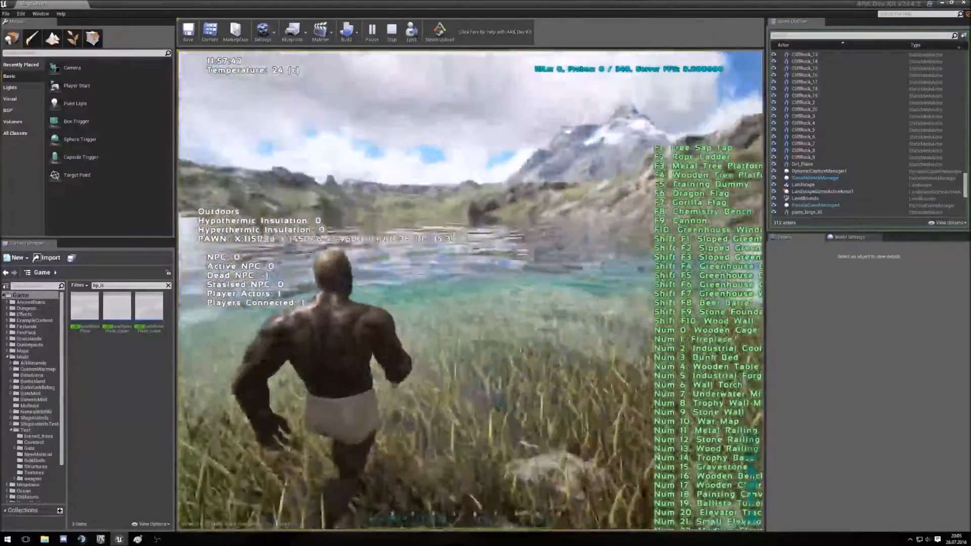
key("d")
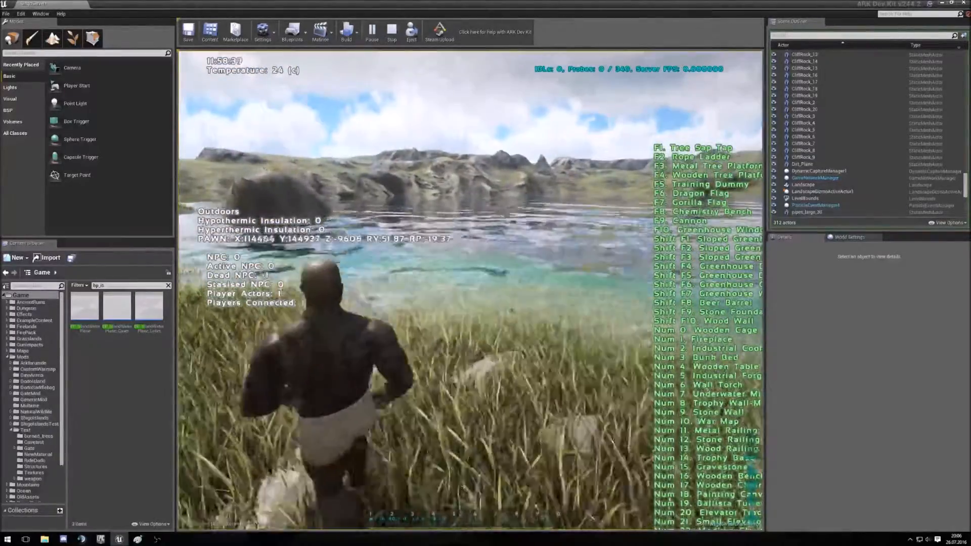
key("w")
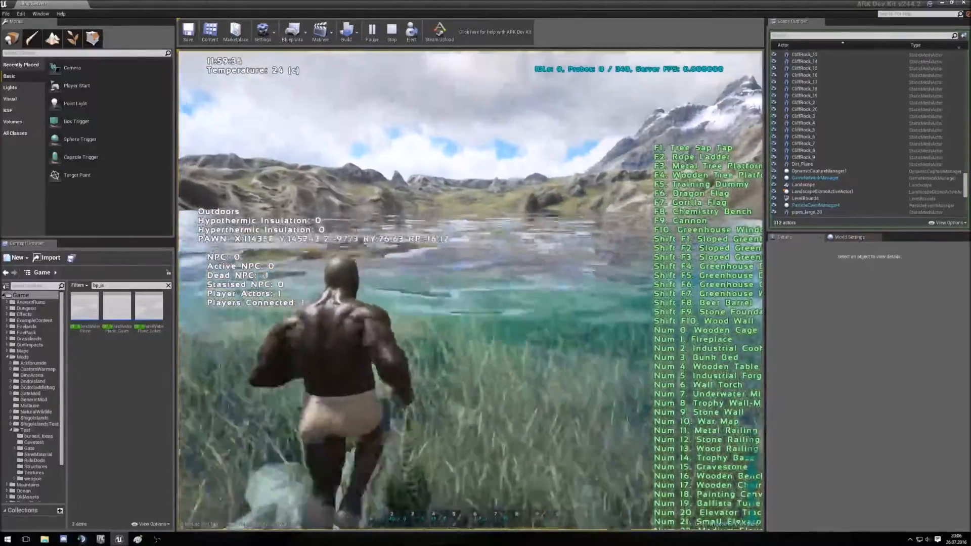
key("w")
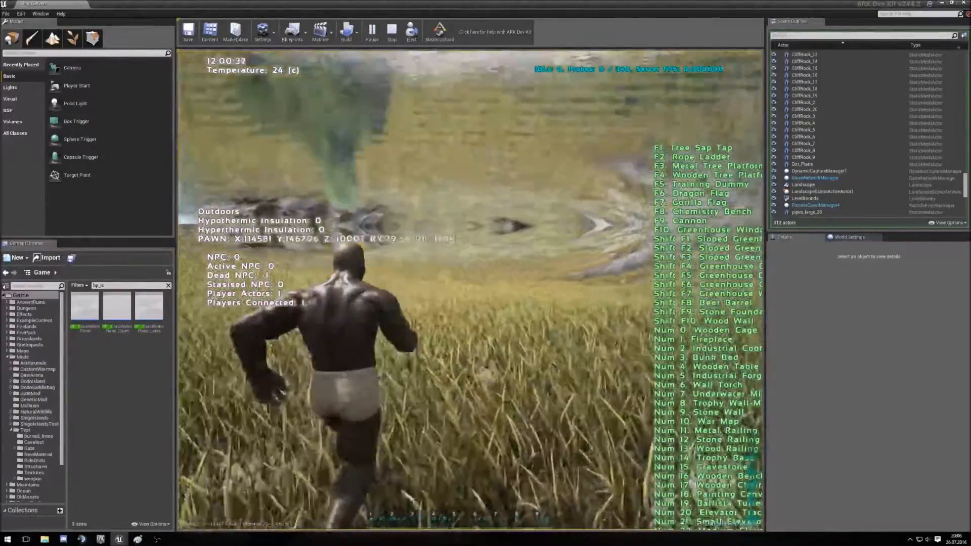
key("w")
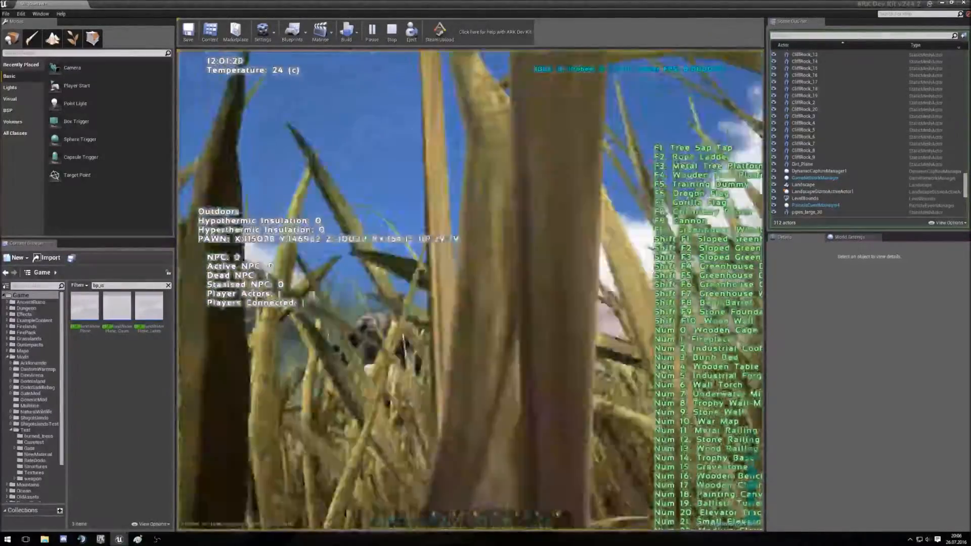
key("w")
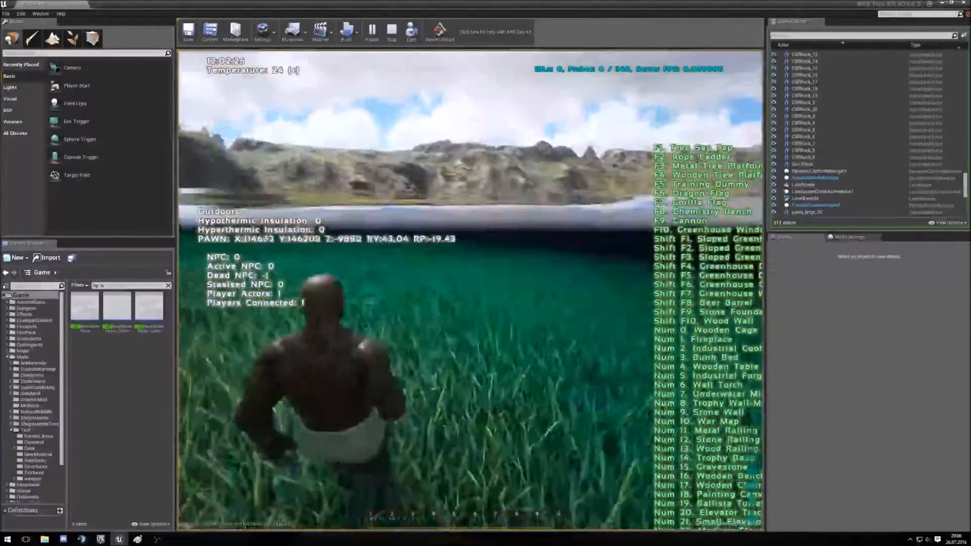
key("s")
key("a")
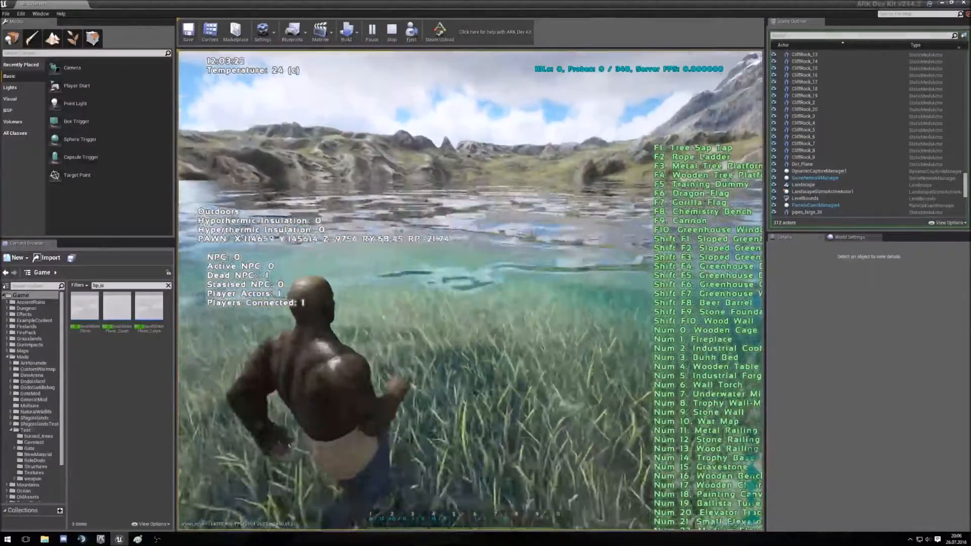
key("s")
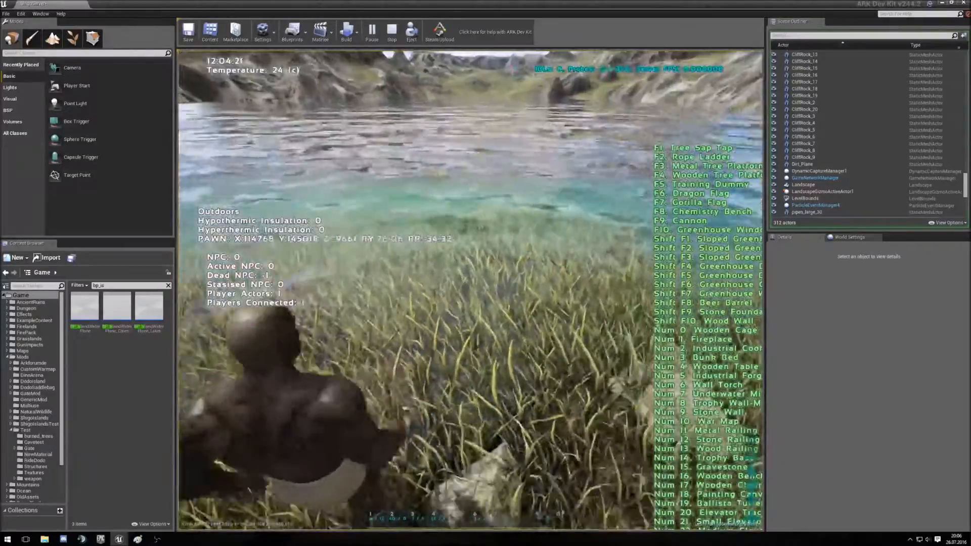
key("s")
key("Escape")
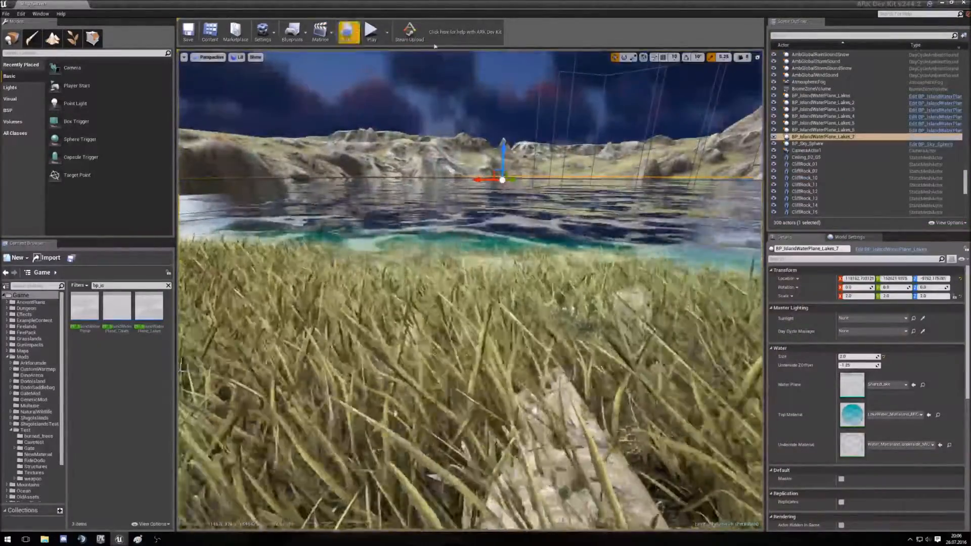
Find the Physics Volume by searching for phy, place it in the middle of the lake, and ready it for scaling
key("f")
mouse_move(443, 212)
right_mouse_down()
mouse_move(443, 175)
mouse_move(443, 212)
right_mouse_up()
key("w")
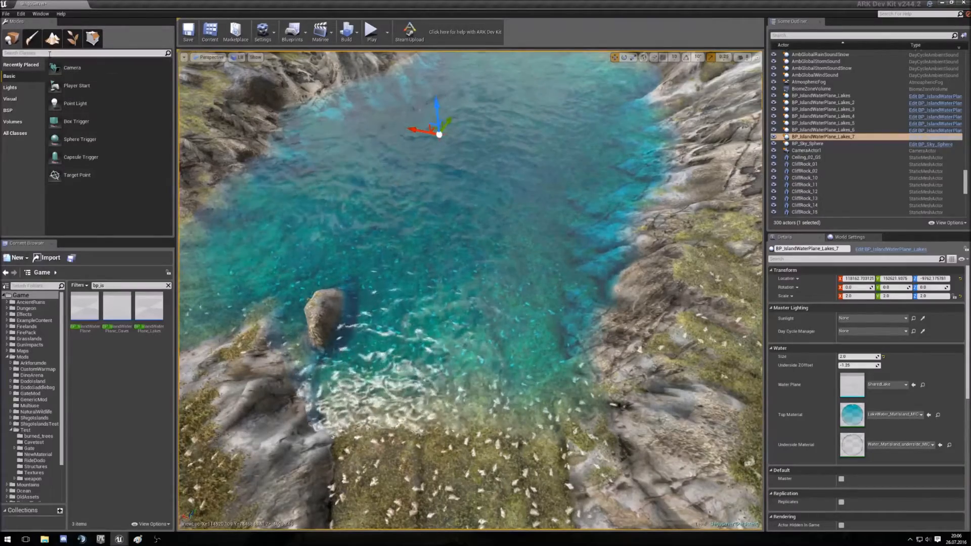
left_click(22, 53)
type("phy")
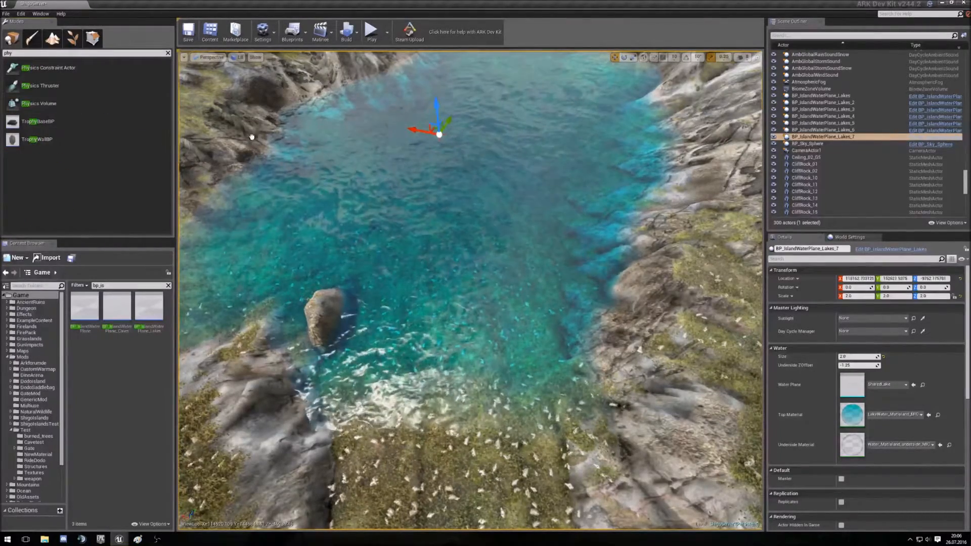
left_click_drag(445, 194, 445, 194)
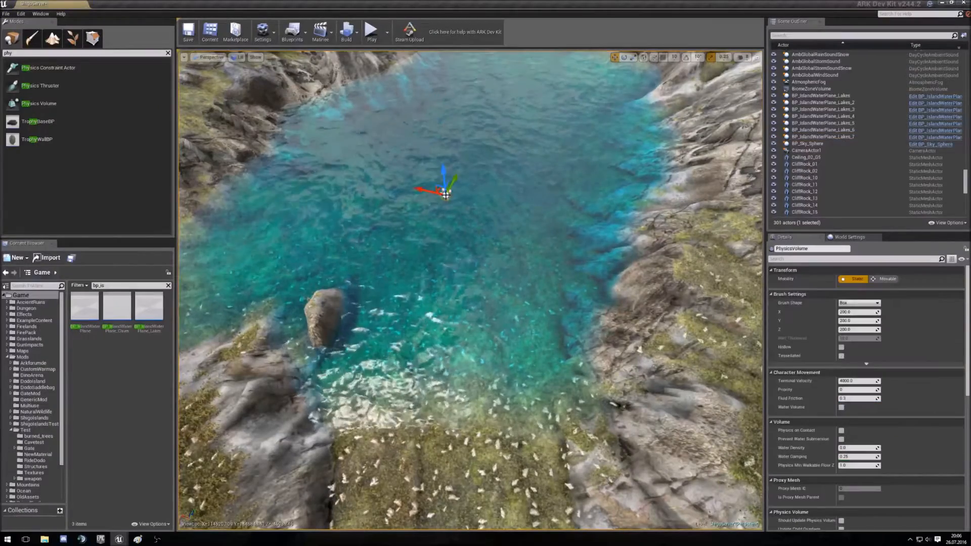
scroll(471, 214, "down", 6)
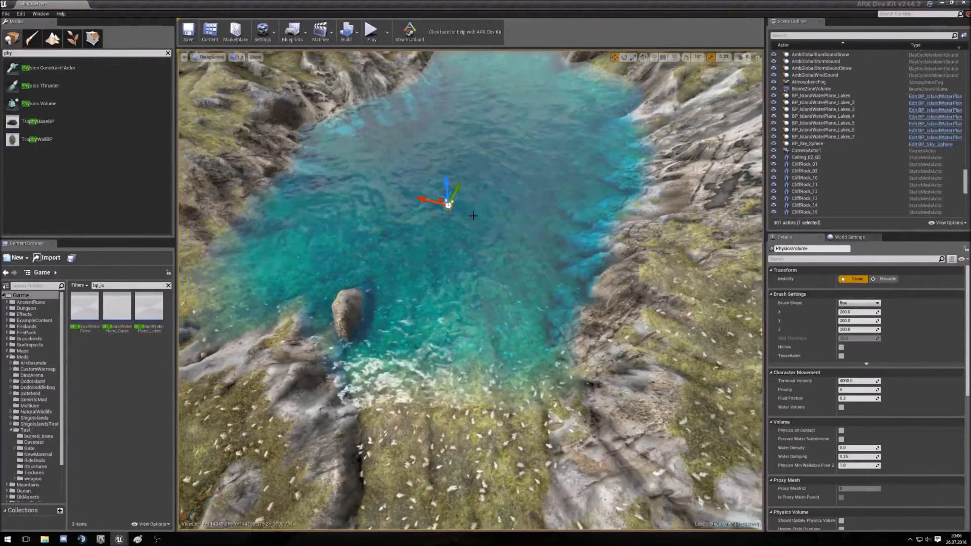
scroll(474, 234, "down", 4)
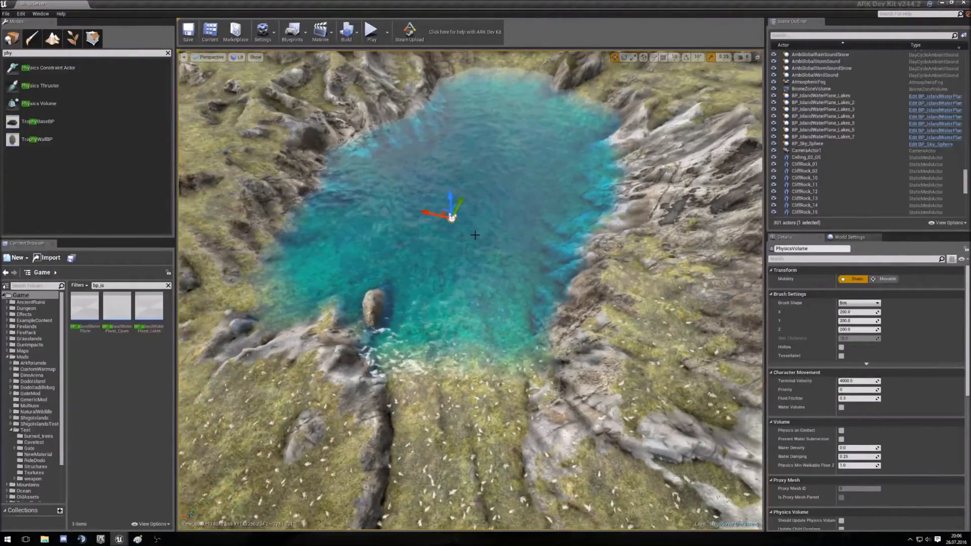
key("e")
key("w")
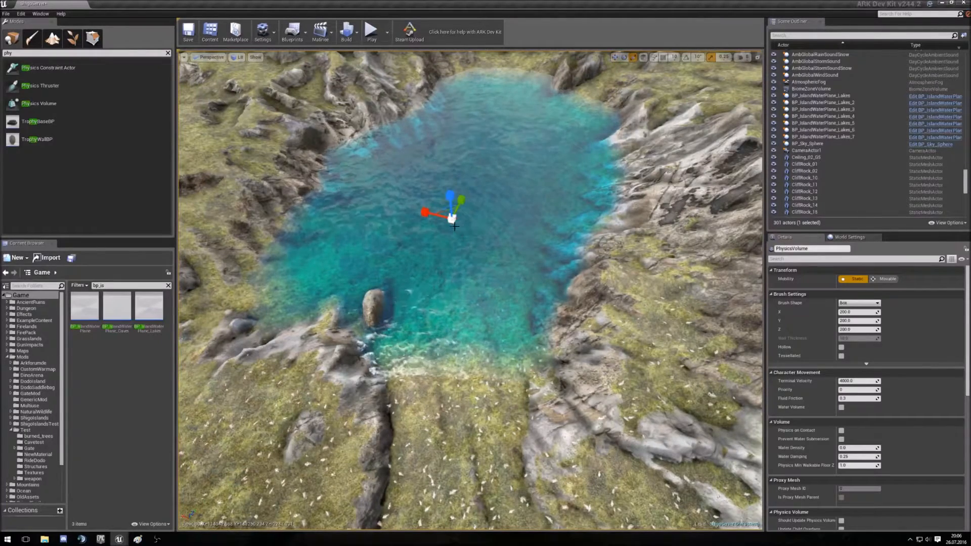
key("r")
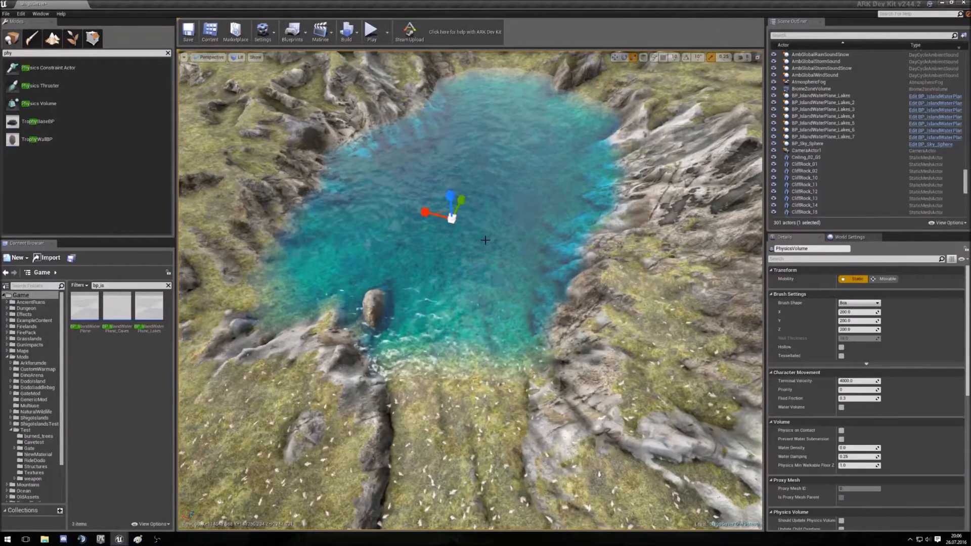
left_click(624, 57)
left_click(634, 59)
left_click(615, 58)
left_click(624, 58)
left_click(632, 59)
key("space")
key("space")
key("space")
key("space")
key("space")
key("space")
key("space")
key("space")
key("space")
key("space")
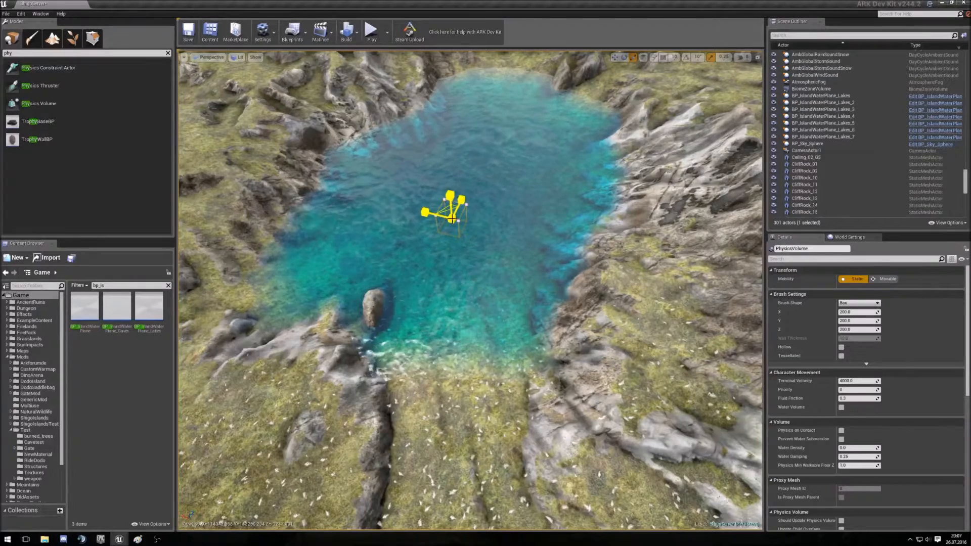
Enlarge the physics volume in X and Y until it extends past the lake, and centre it over the water along Y
left_click_drag(448, 209, 474, 142)
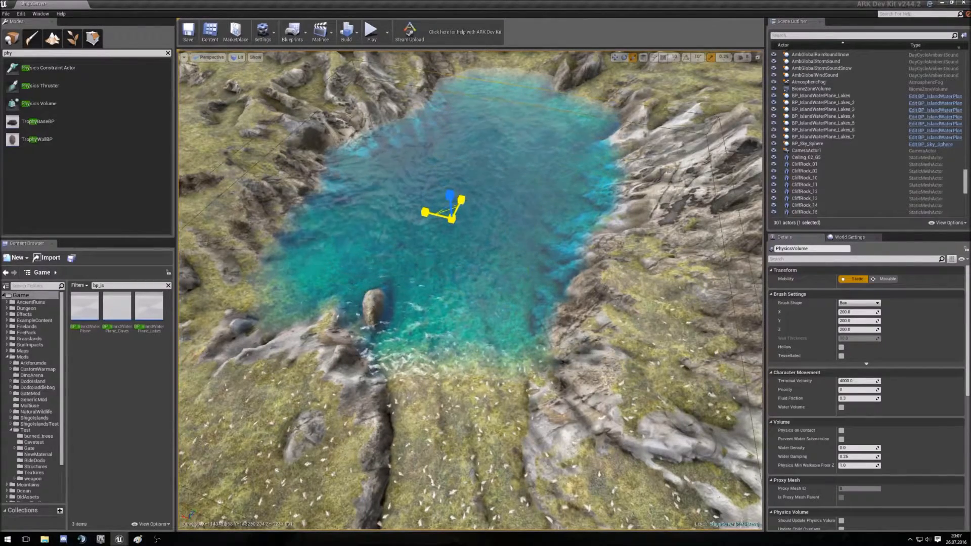
key("w")
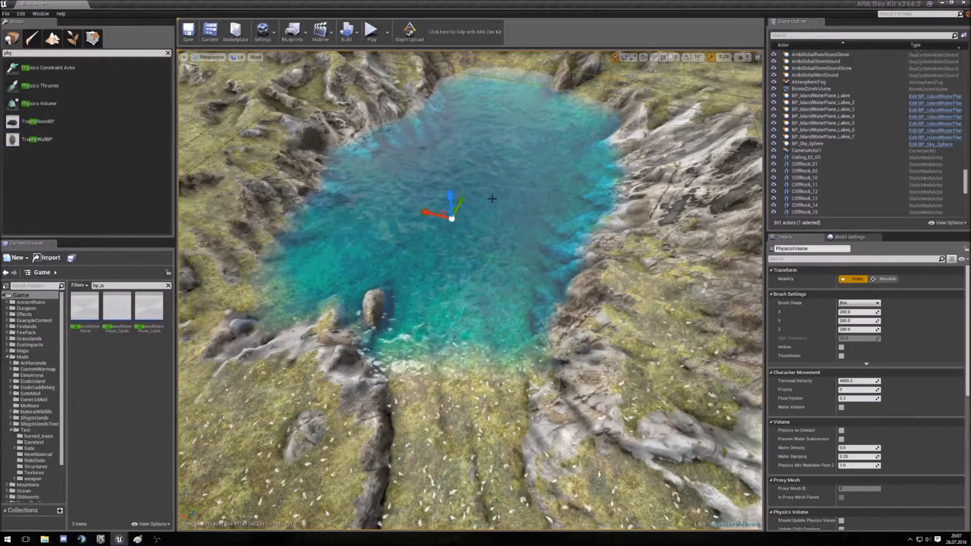
right_click_drag(490, 234, 486, 285)
right_click_drag(479, 212, 479, 212)
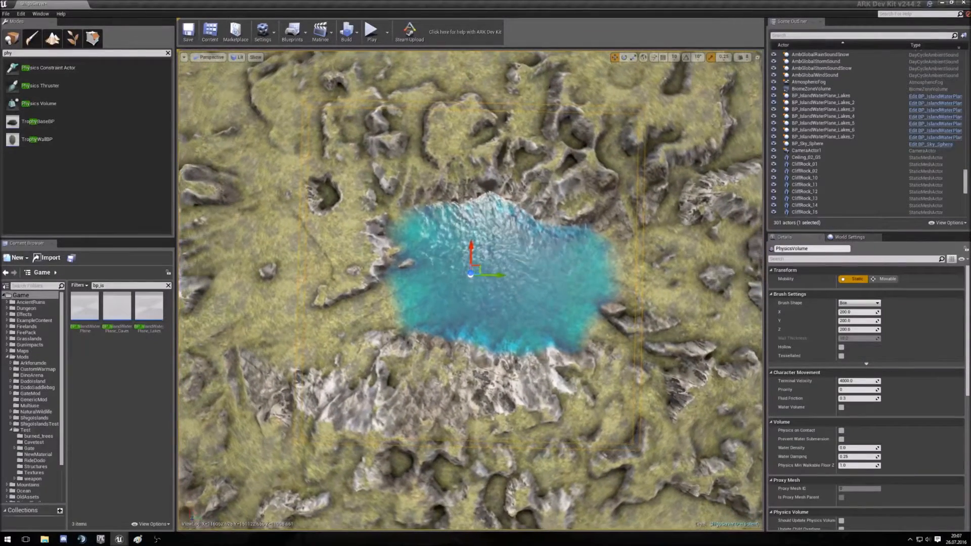
left_click_drag(480, 265, 501, 266)
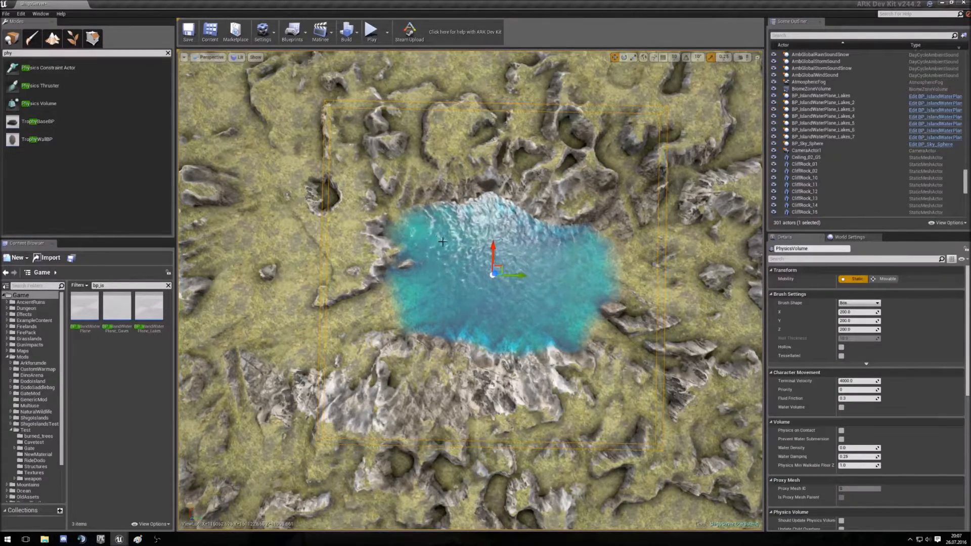
Shrink the physics volume along X so its outline sits closer around the lake
key("e")
key("r")
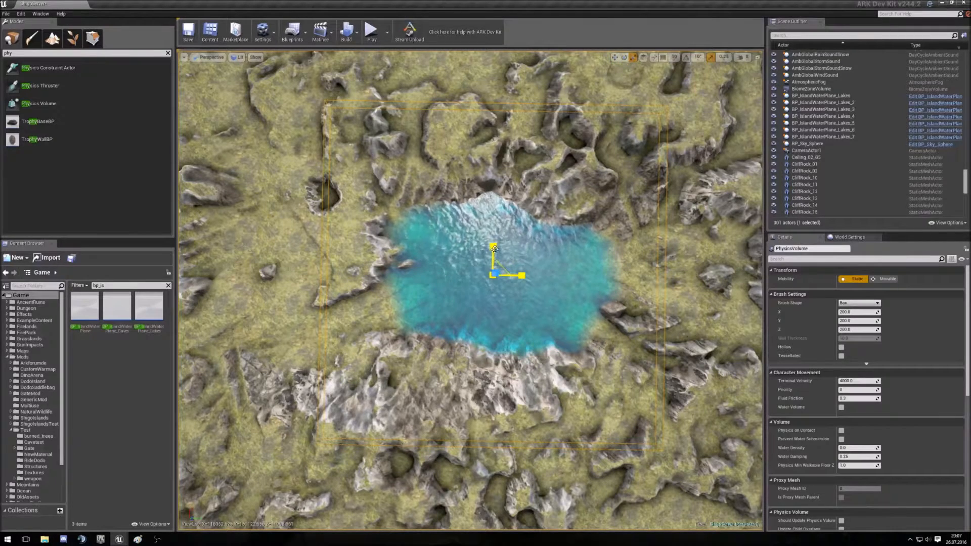
left_click_drag(494, 255, 494, 266)
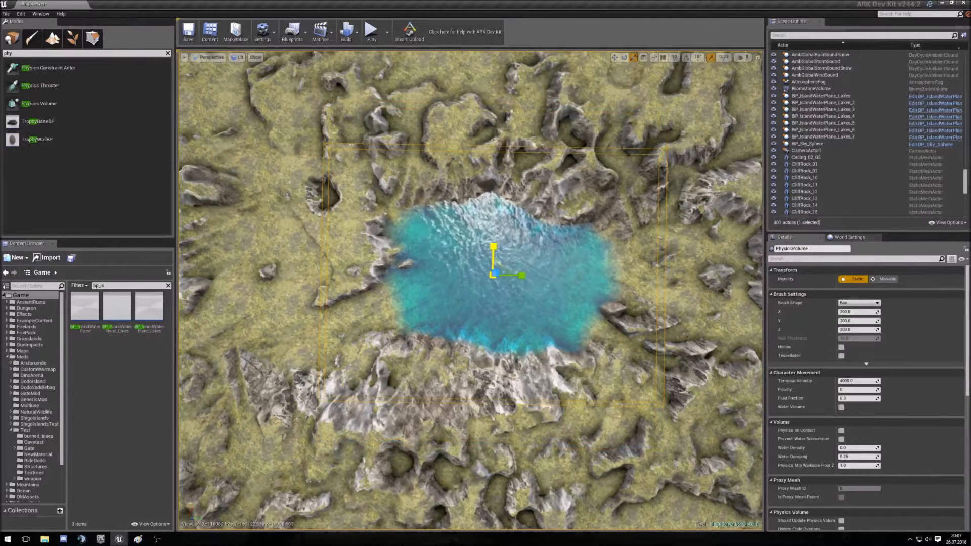
key("w")
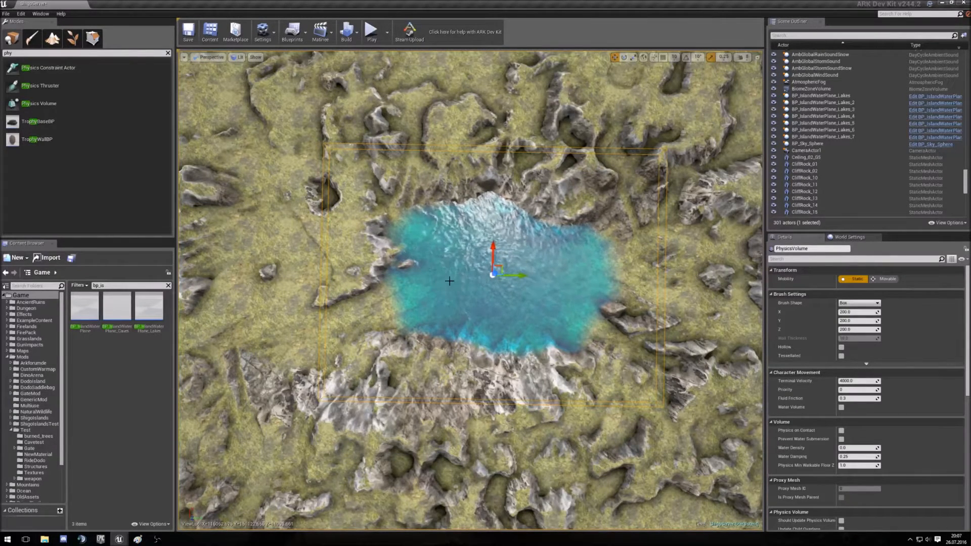
Set the physics volume's Fluid Friction to 0.95 and enable Water Volume and Physics on Contact
right_click_drag(471, 293, 517, 141)
key("a")
key("w")
key("s")
key("w")
key("s")
mouse_move(443, 352)
right_mouse_down()
mouse_move(455, 324)
mouse_move(444, 351)
right_mouse_up()
key("w")
key("s")
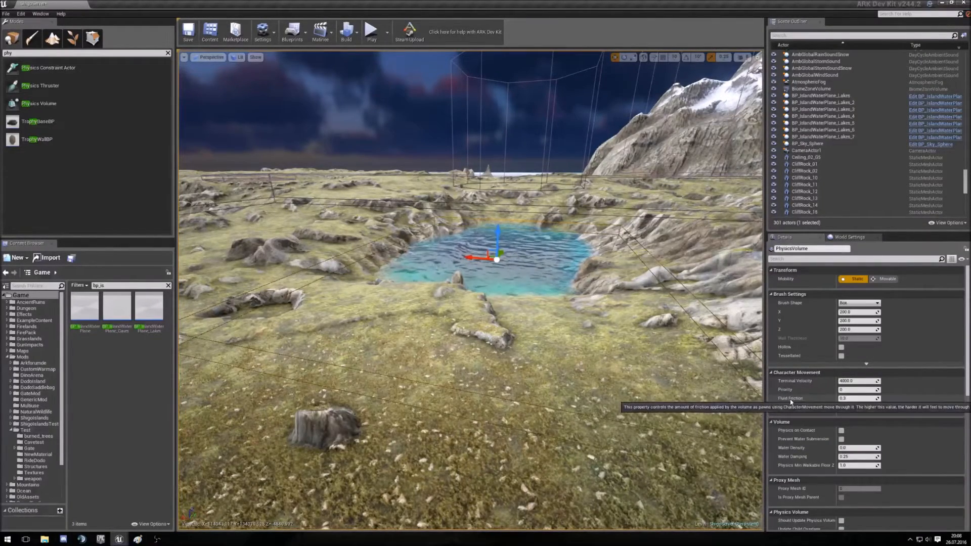
left_click(854, 399)
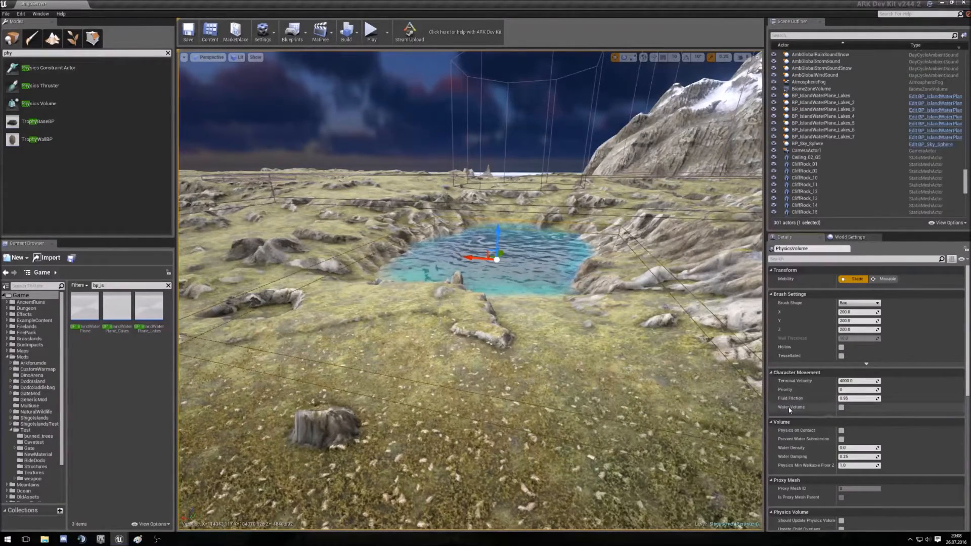
left_click(842, 409)
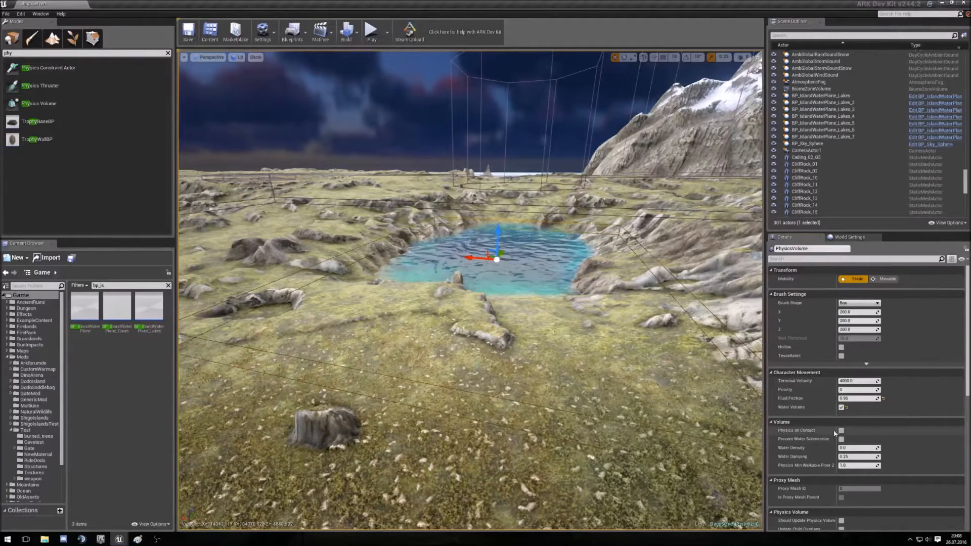
left_click(842, 431)
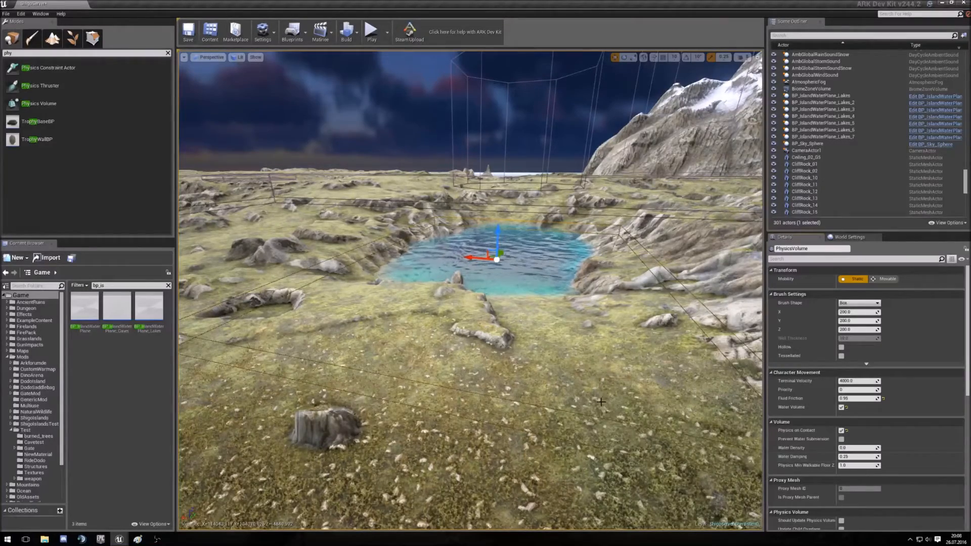
Restore the four-view layout, frame the physics volume in the side view, and hide the landscape there
right_click_drag(582, 344, 611, 339)
key("w")
key("s")
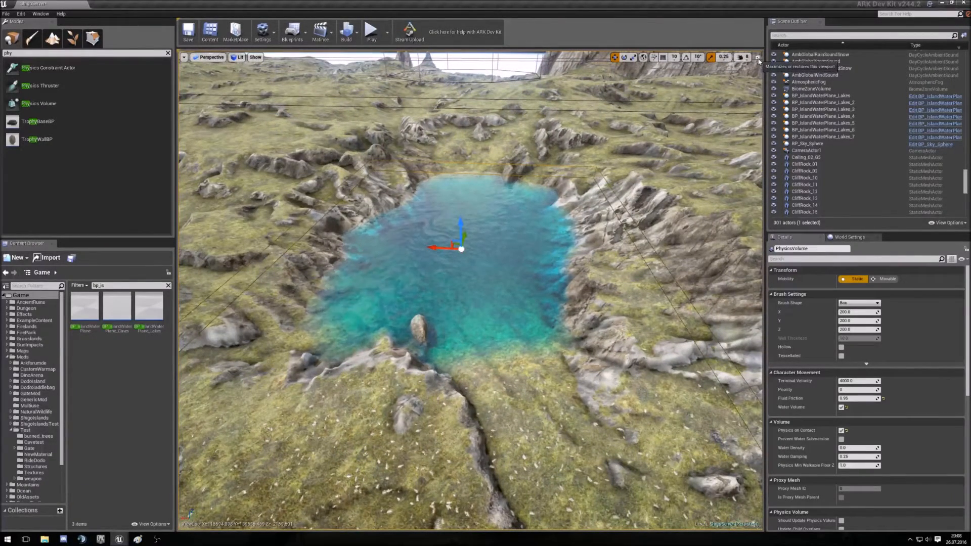
left_click(758, 59)
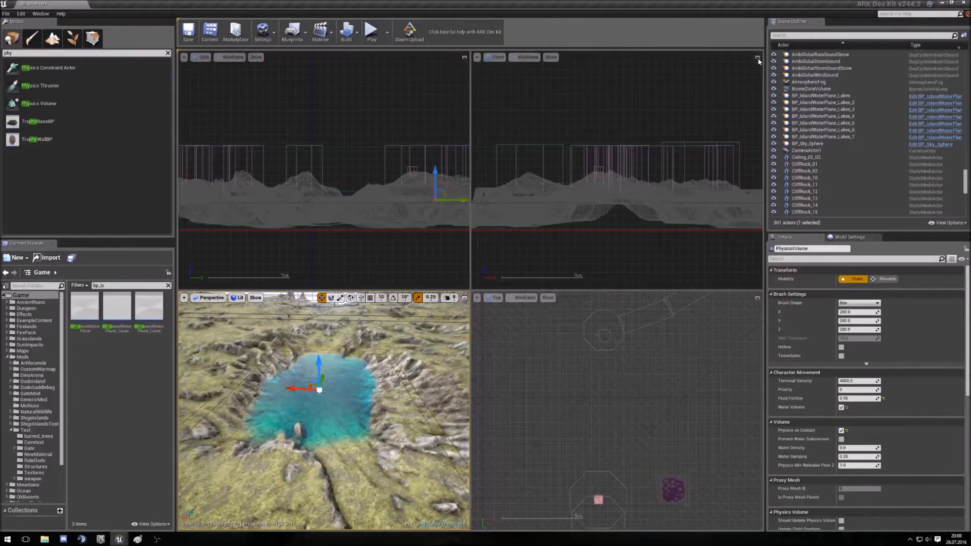
left_click_drag(433, 245, 381, 253)
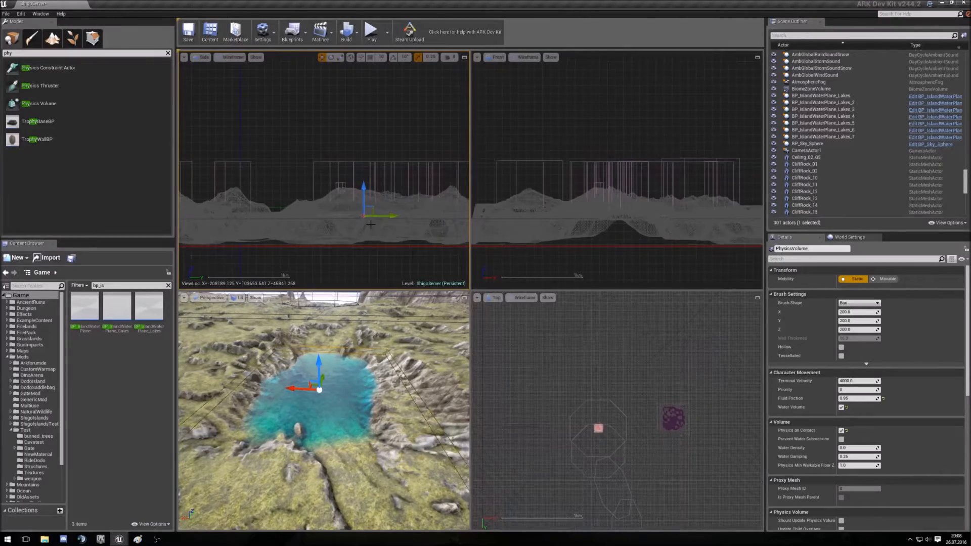
scroll(370, 225, "up", 4)
scroll(370, 225, "up", 4)
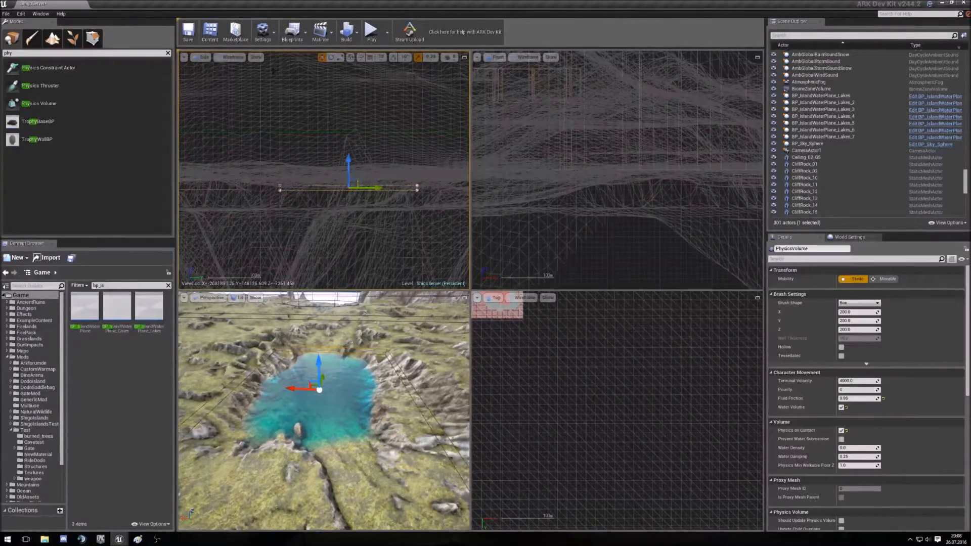
left_click(257, 57)
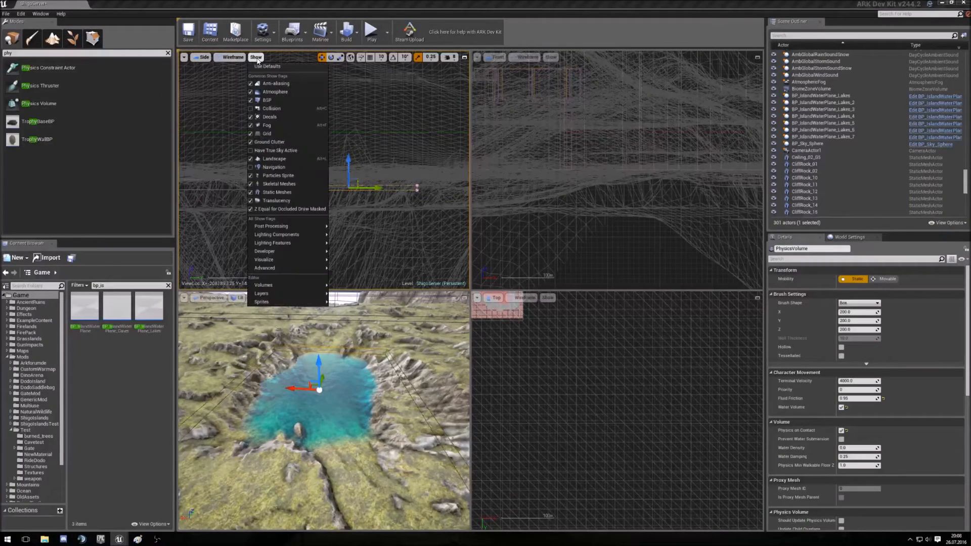
left_click(273, 161)
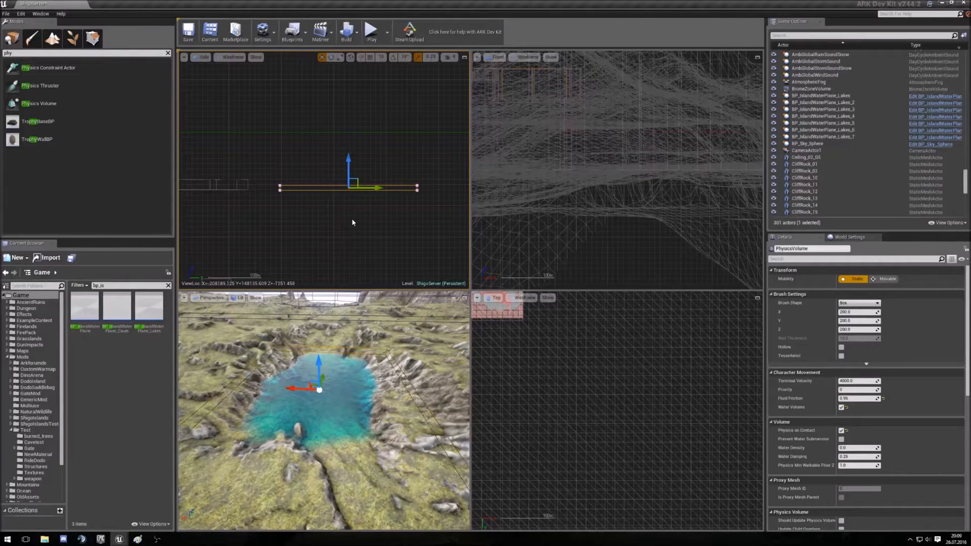
Identify the lake's water plane in the side view and raise the physics volume until its upper face is level with it
scroll(353, 215, "up", 3)
scroll(349, 213, "up", 5)
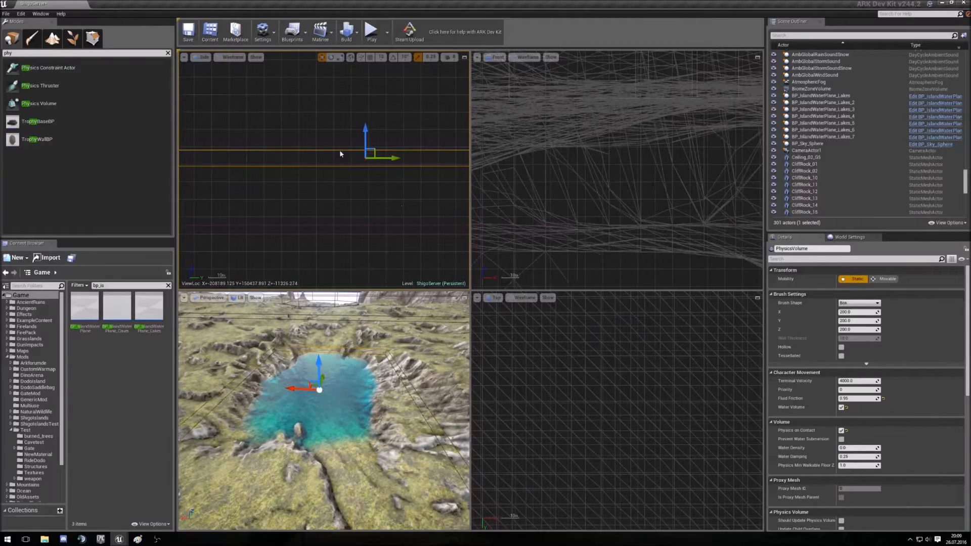
right_click_drag(336, 217, 307, 229)
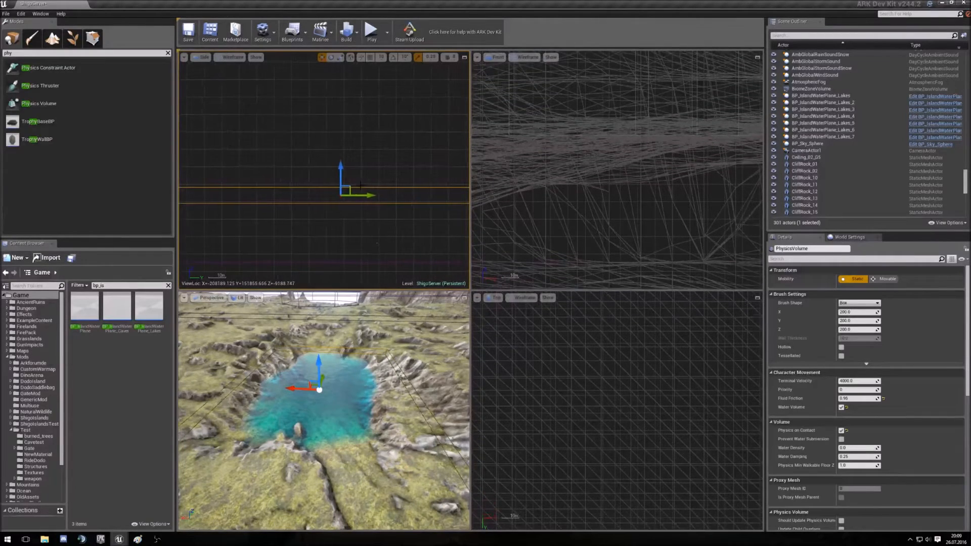
scroll(323, 182, "up", 5)
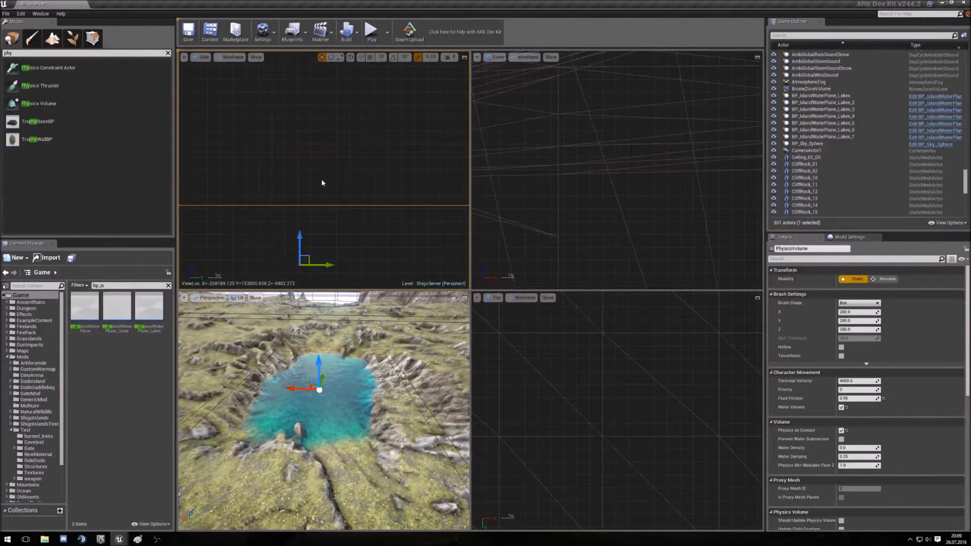
left_click(325, 152)
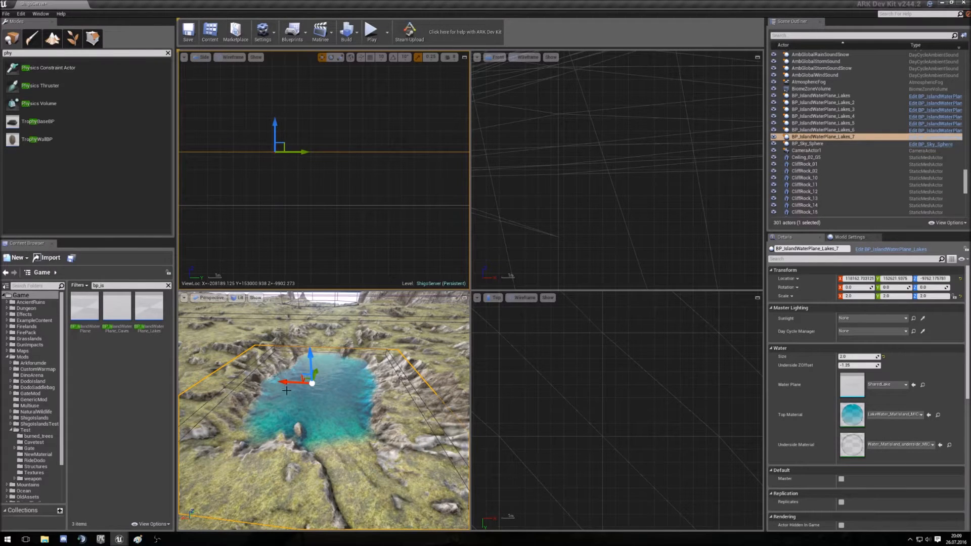
left_click(322, 206)
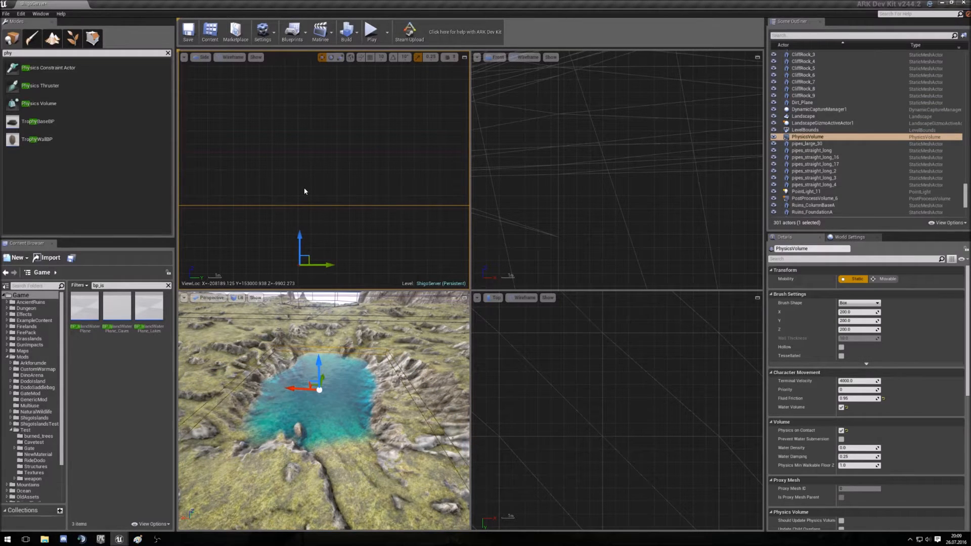
left_click_drag(319, 191, 328, 159)
scroll(309, 164, "up", 2)
scroll(343, 189, "down", 6)
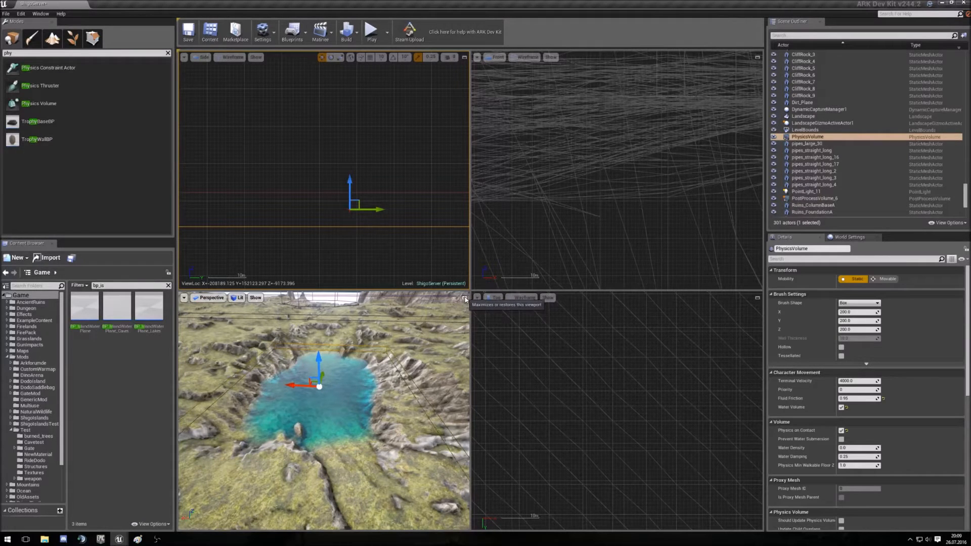
Maximise the perspective view, bring the camera down to the grassy lake shore, and start a play session there
left_click(465, 59)
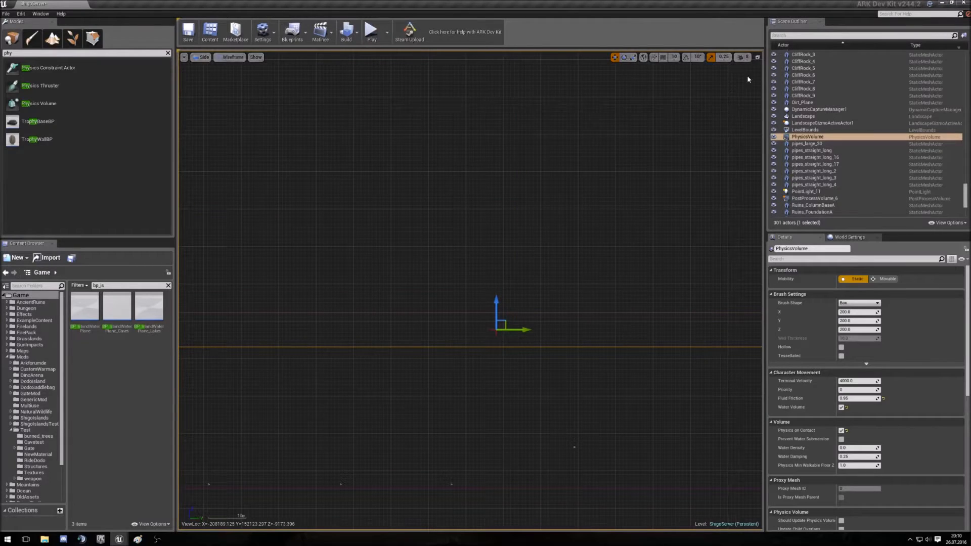
left_click(756, 58)
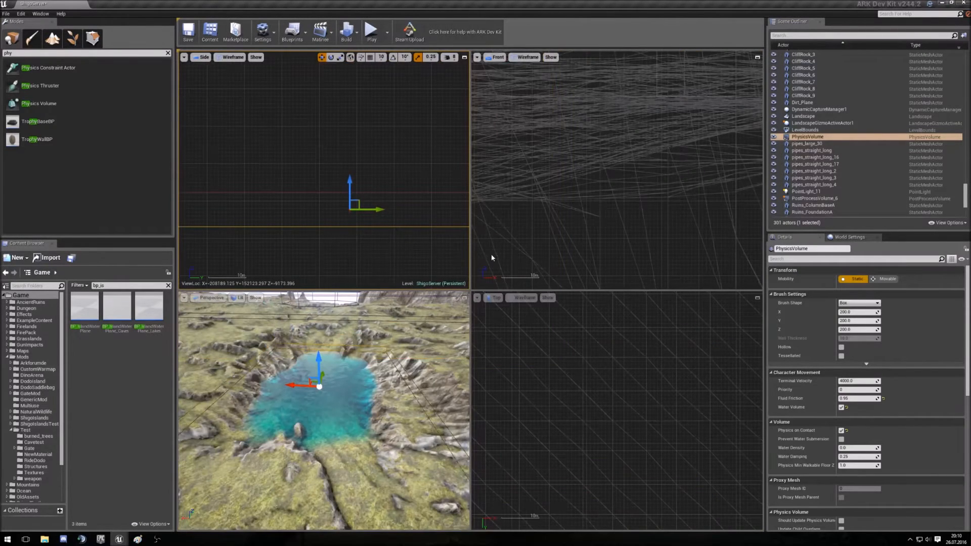
left_click(464, 298)
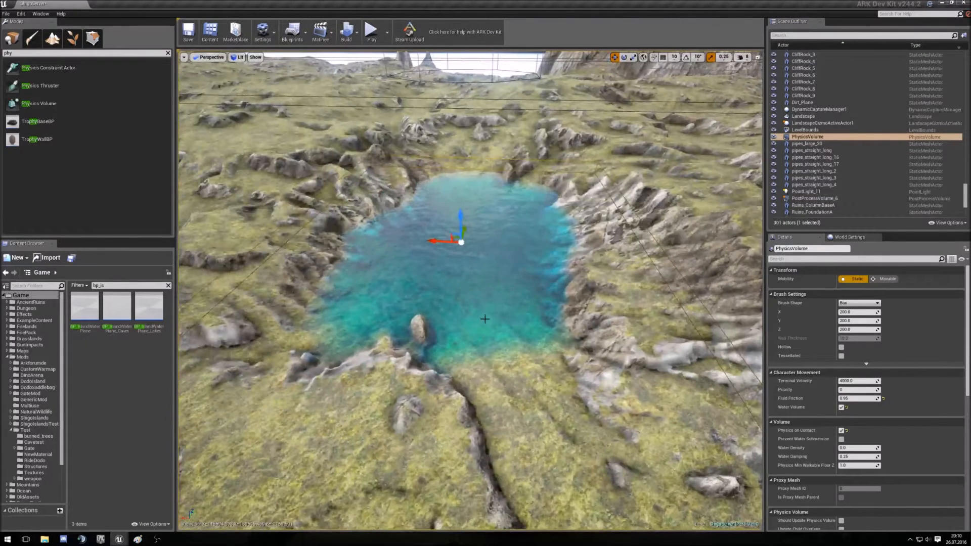
right_click_drag(485, 320, 374, 94)
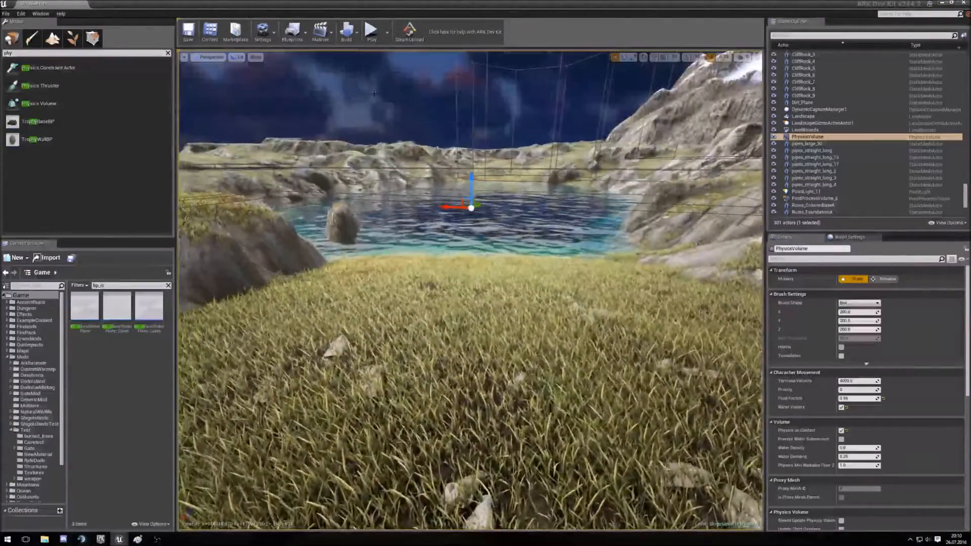
left_click(372, 39)
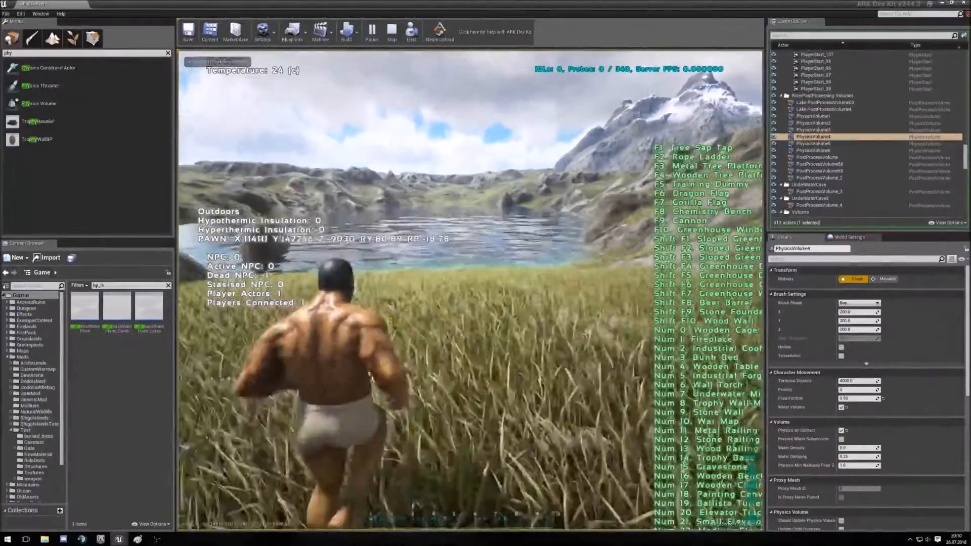
Walk the character along the shore and into the lake to test swimming at the water surface
key("w")
key("w")
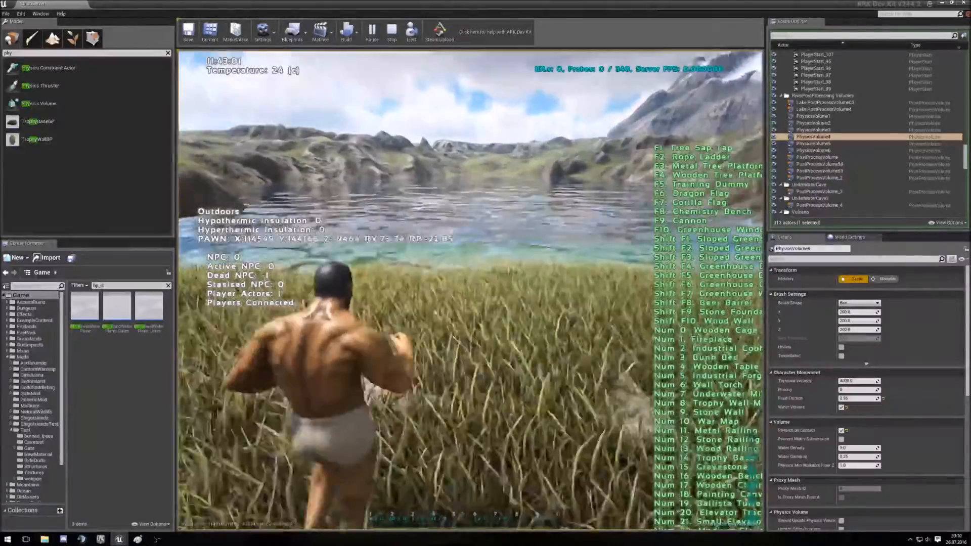
key("w")
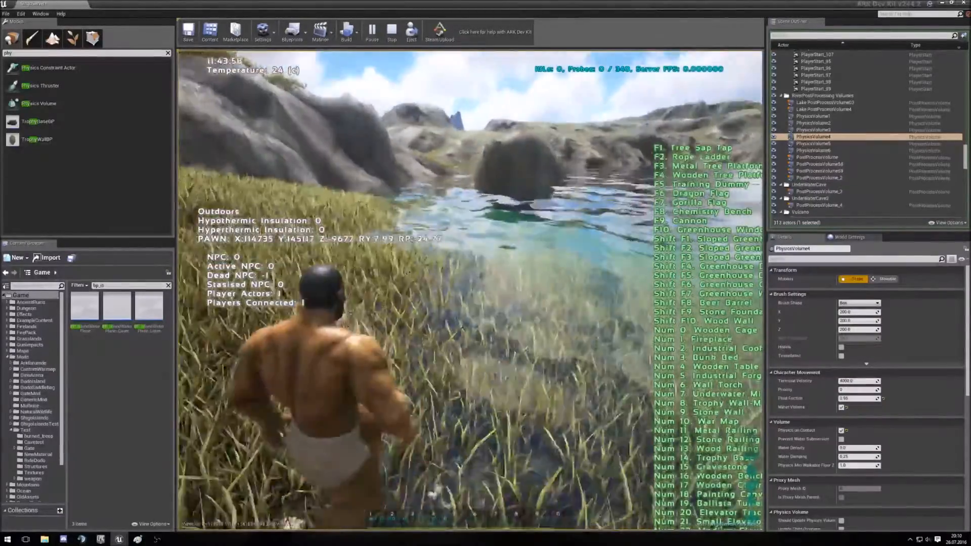
key("w")
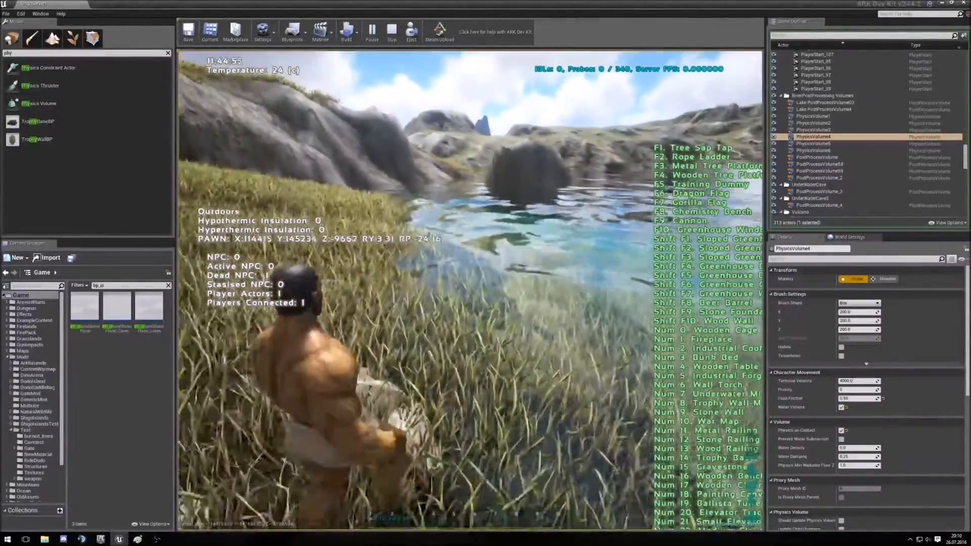
key("w")
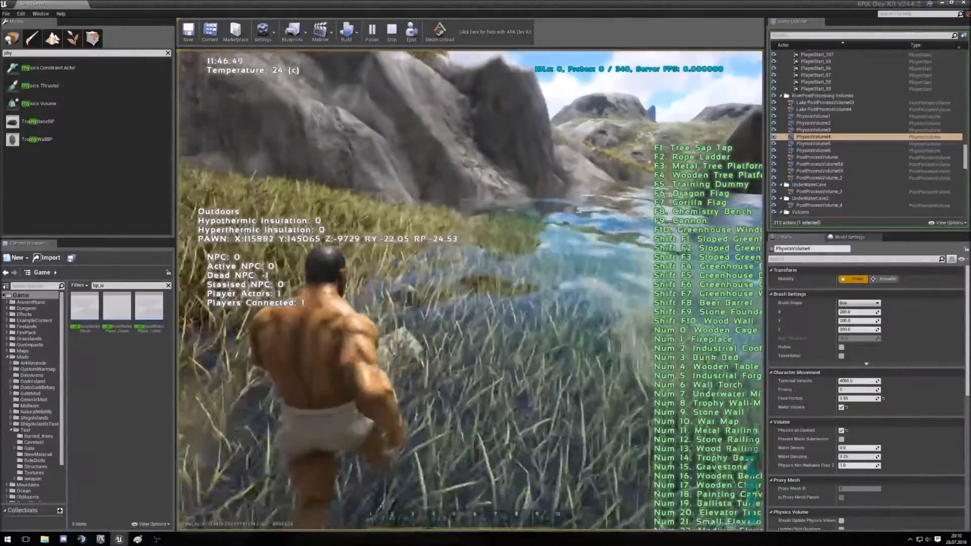
key("w")
key("w")
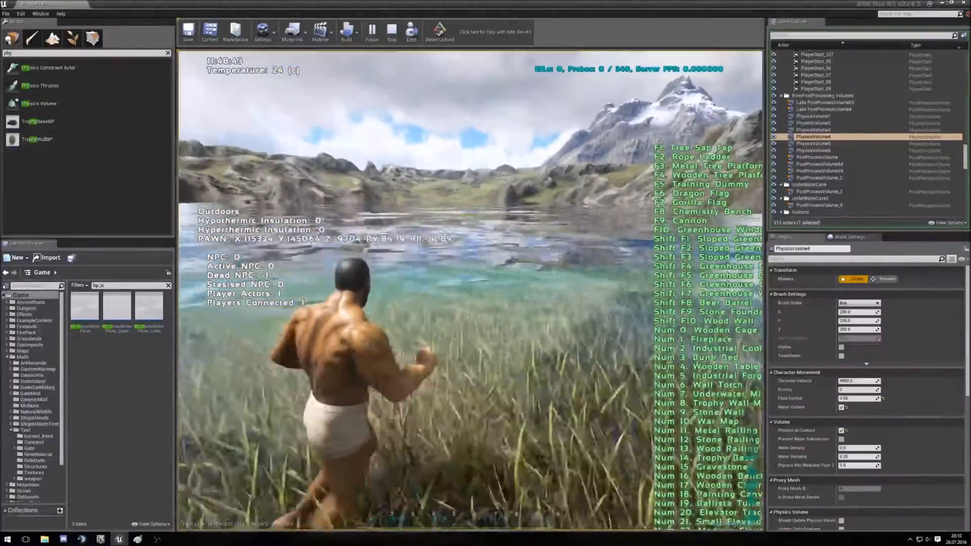
key("w")
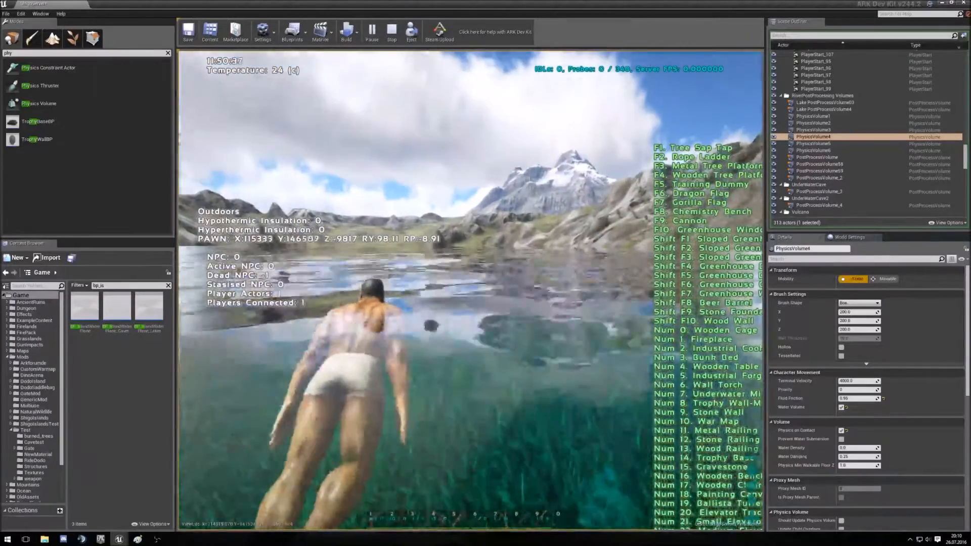
key("w")
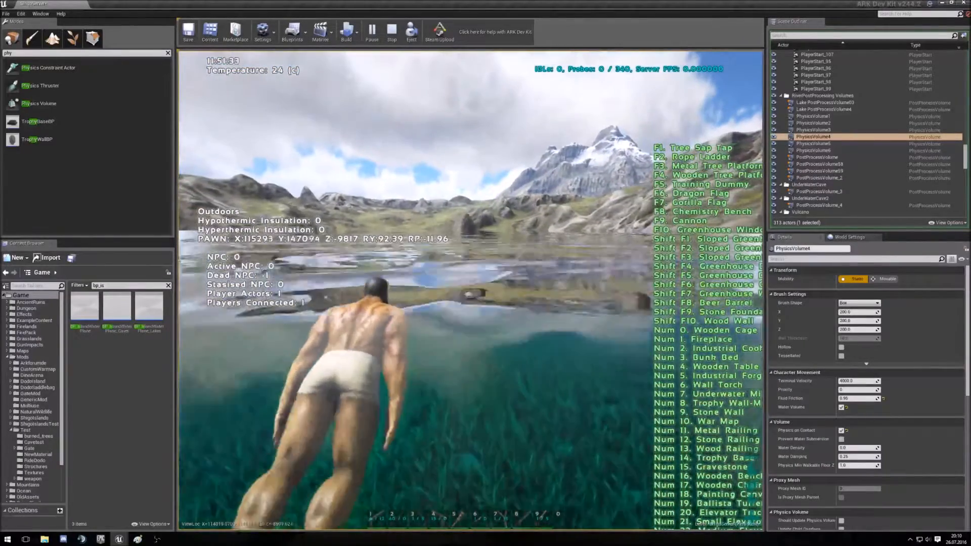
key("w")
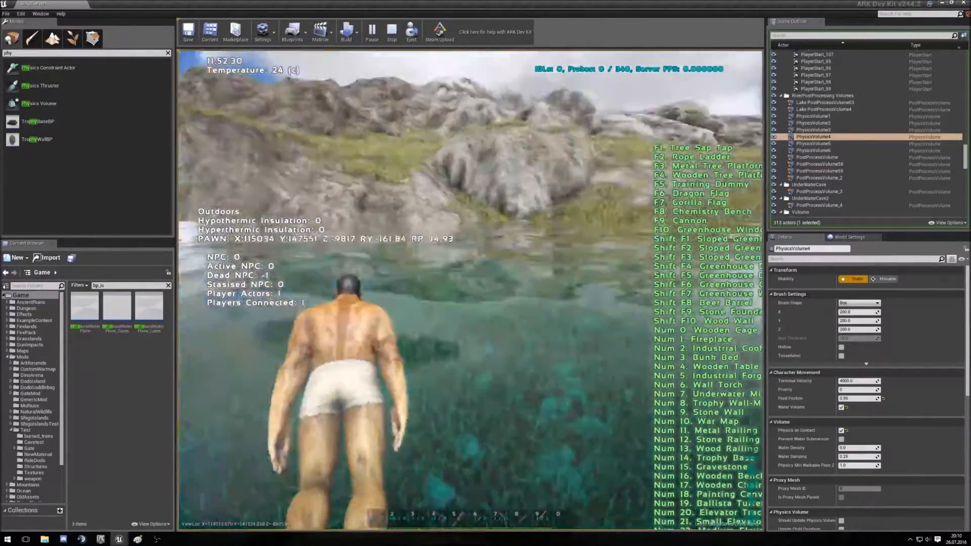
Test the character's movement underwater, return to the grassy shore, and end the play session
key("w")
key("w")
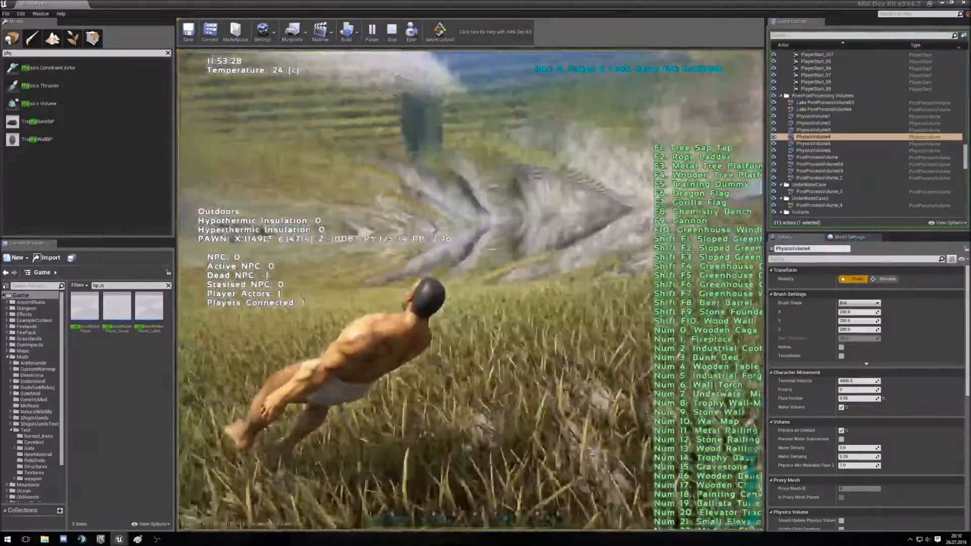
key("w")
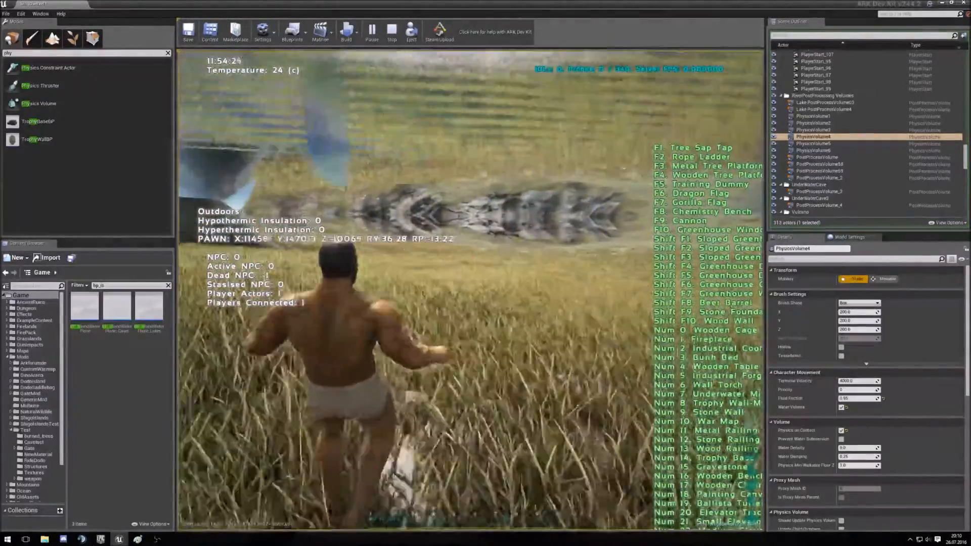
key("w")
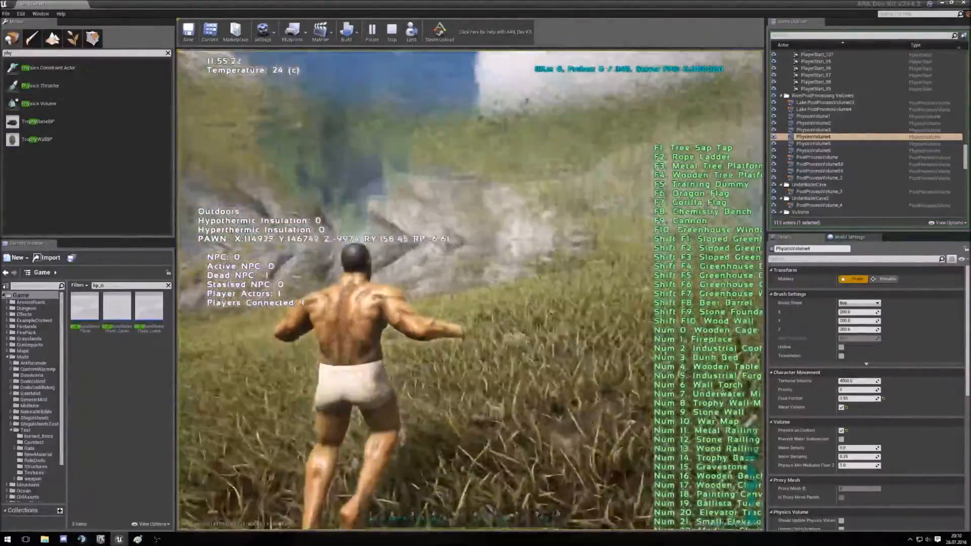
key("w")
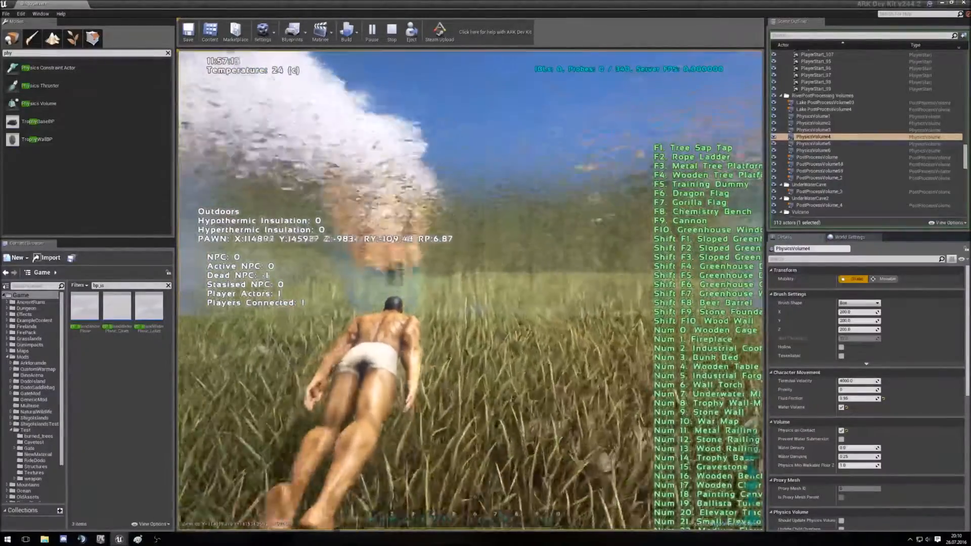
key("w")
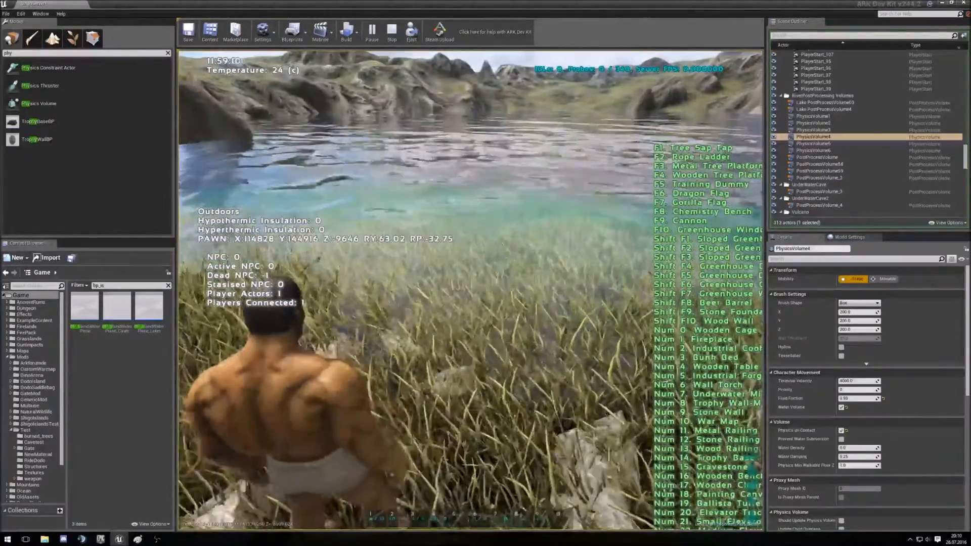
key("Escape")
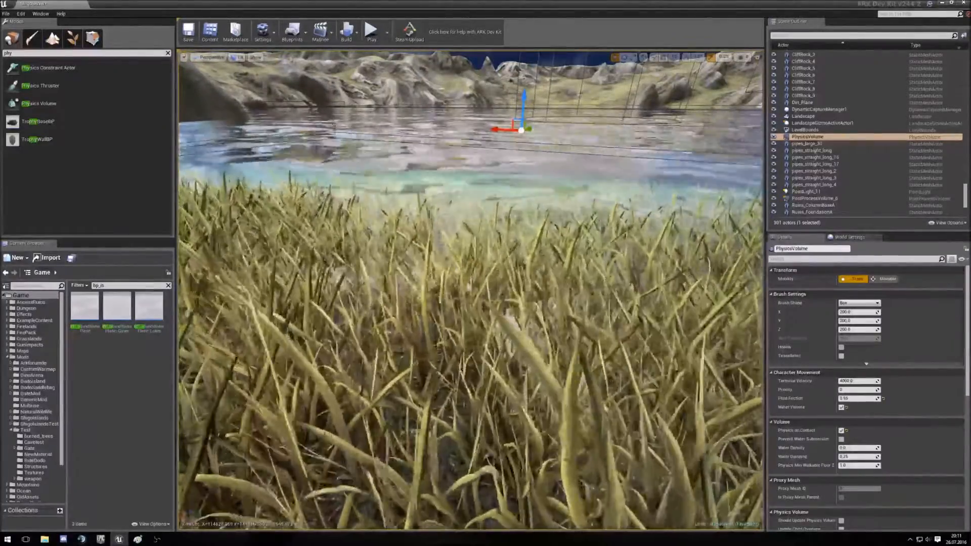
Examine the lake and its shoreline from above, and select the lake's water plane
right_click_drag(520, 273, 524, 314)
key("s")
key("w")
key("s")
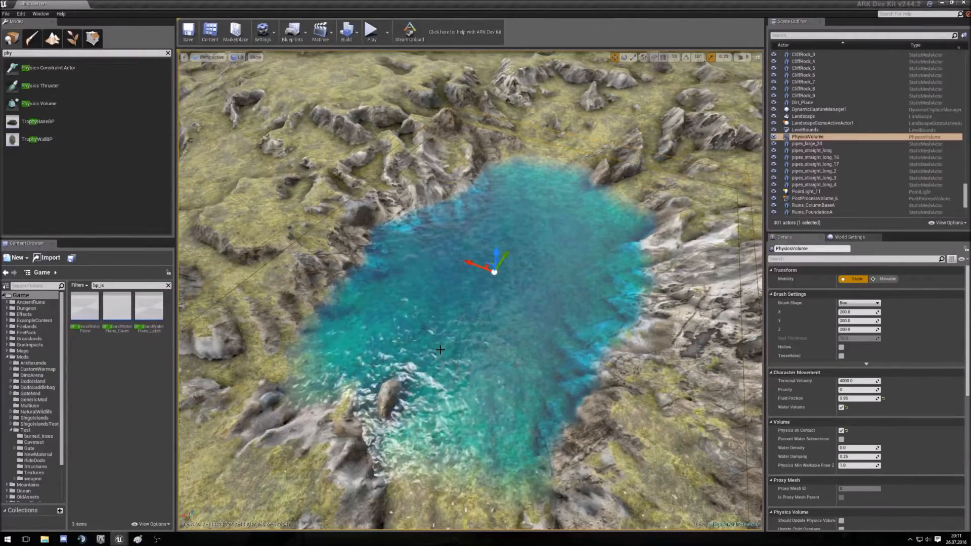
mouse_move(432, 344)
right_mouse_down()
mouse_move(454, 361)
mouse_move(433, 351)
right_mouse_up()
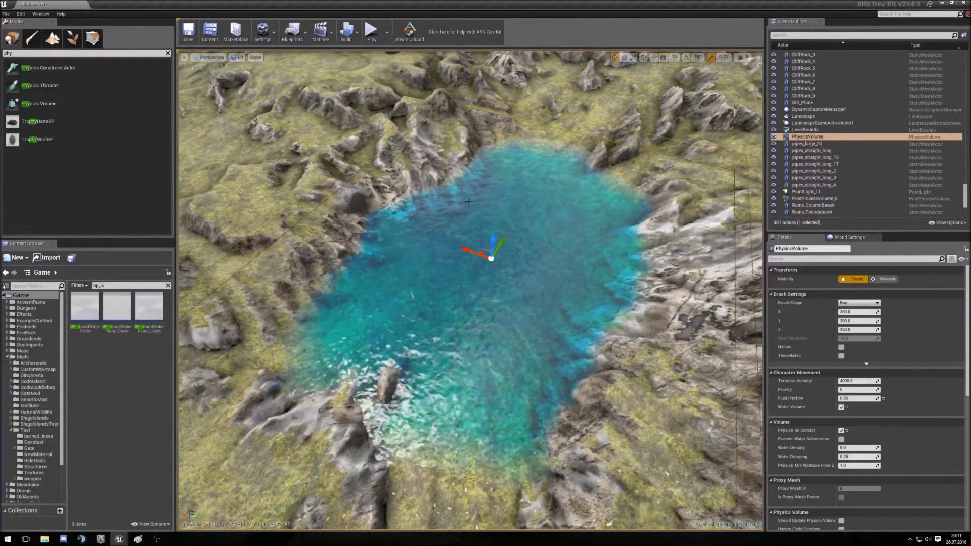
right_click_drag(434, 351, 455, 383)
key("w")
key("s")
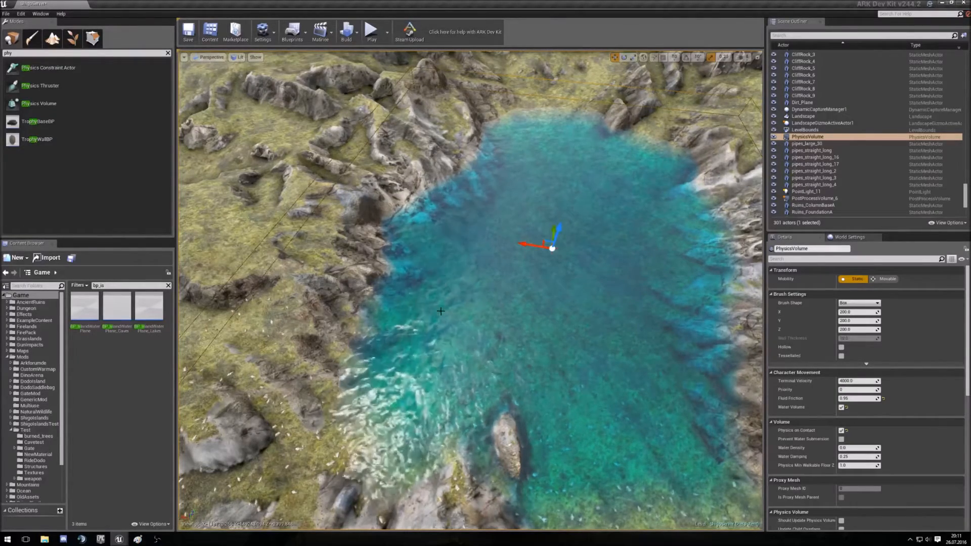
left_click(578, 351)
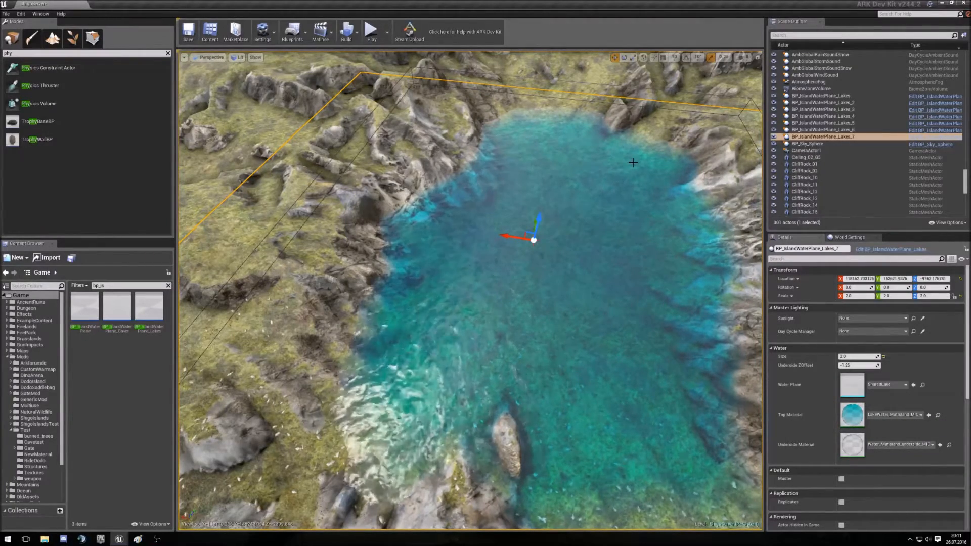
Search the placeable actors for "post" and place a Post Process Volume on the lake
left_click_drag(478, 419, 523, 440)
right_click_drag(523, 440, 471, 446)
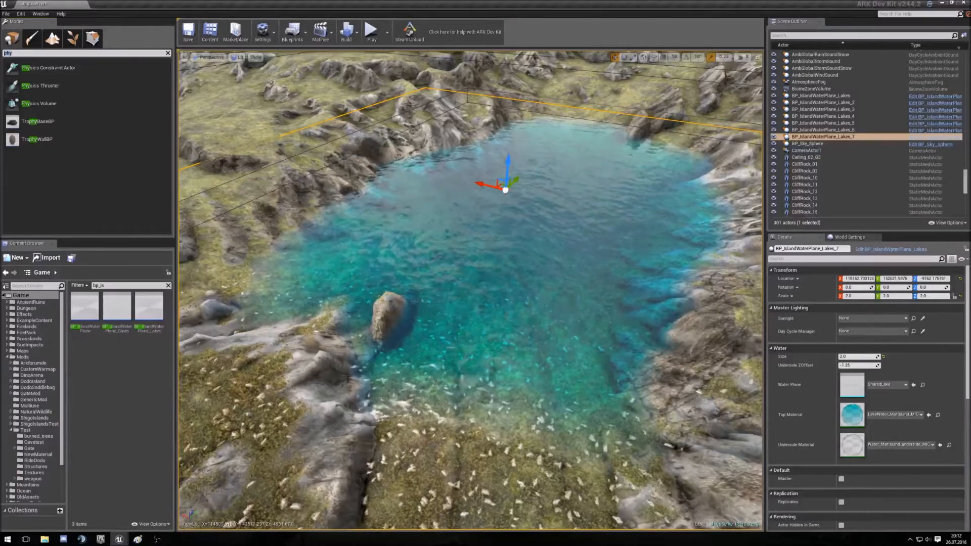
key("BackSpace")
key("BackSpace")
key("BackSpace")
type("post")
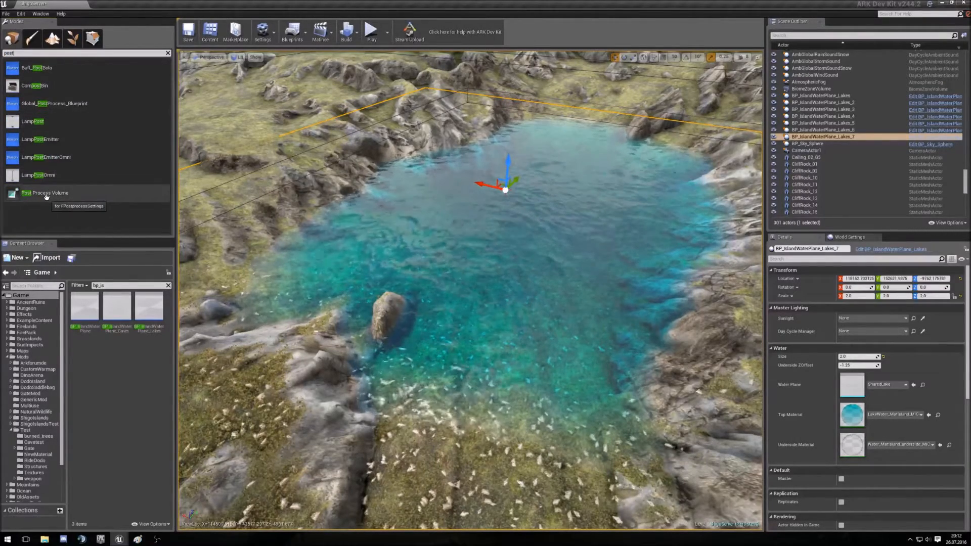
left_click_drag(47, 198, 515, 225)
Scale the post process volume horizontally until it covers the whole lake, and shift it sideways to centre it over the water
right_click_drag(518, 223, 487, 316)
key("space")
key("space")
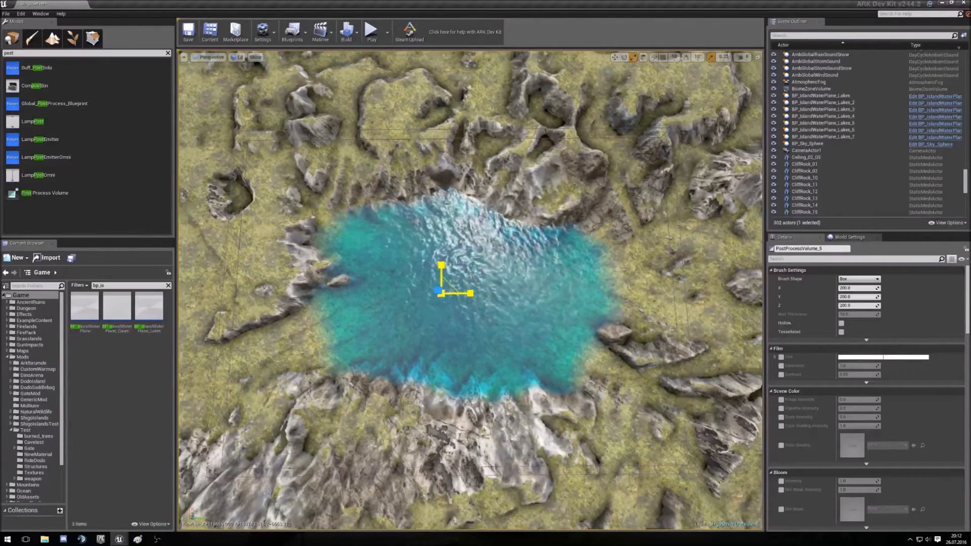
left_click_drag(441, 294, 483, 268)
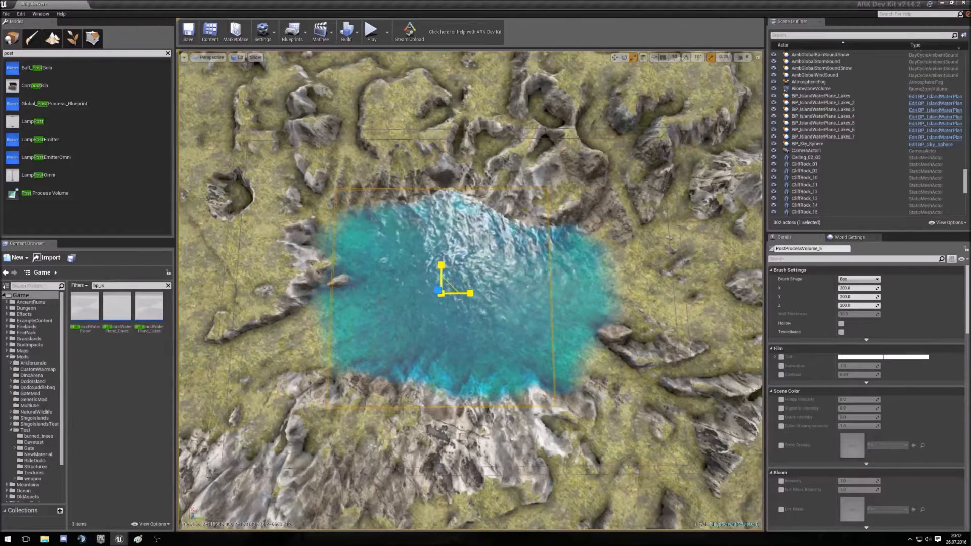
left_click_drag(471, 297, 487, 297)
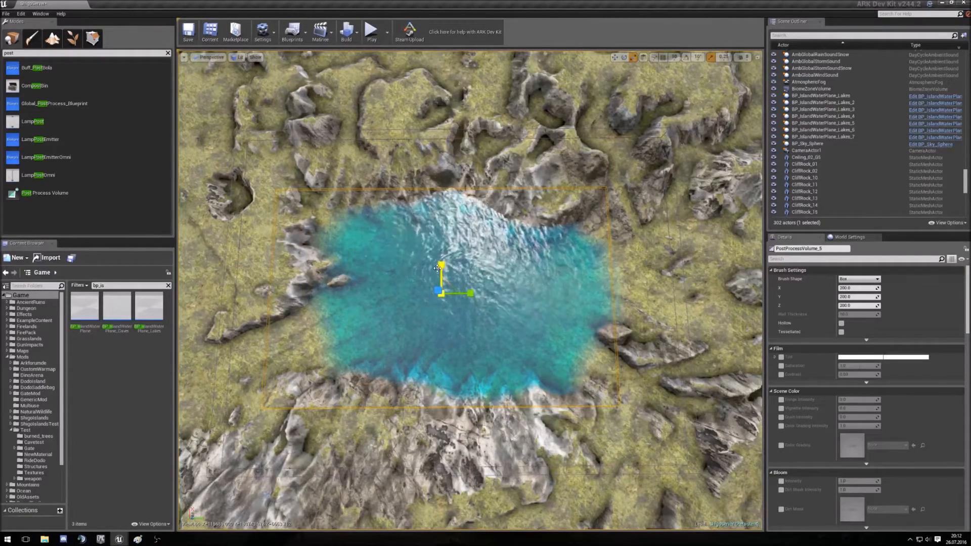
left_click_drag(441, 266, 441, 254)
key("w")
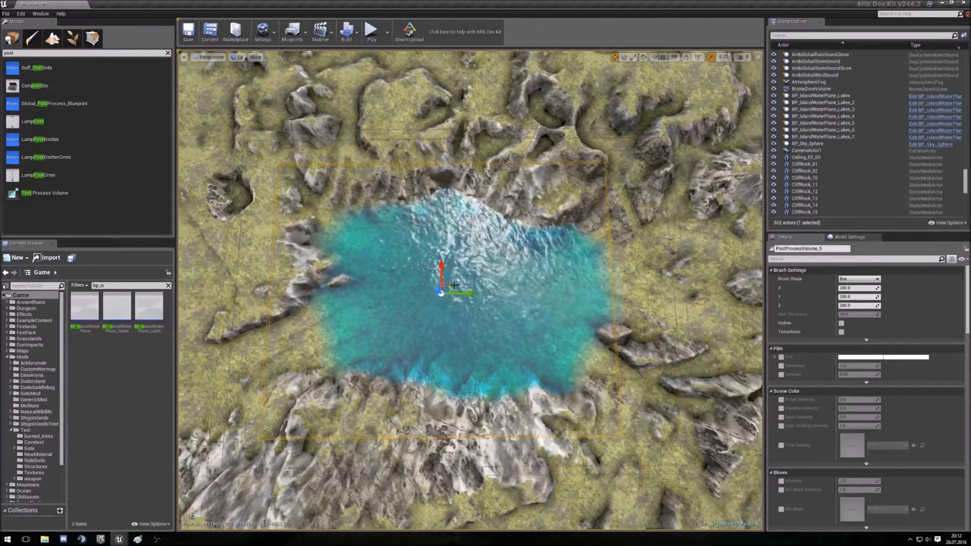
left_click_drag(447, 284, 466, 286)
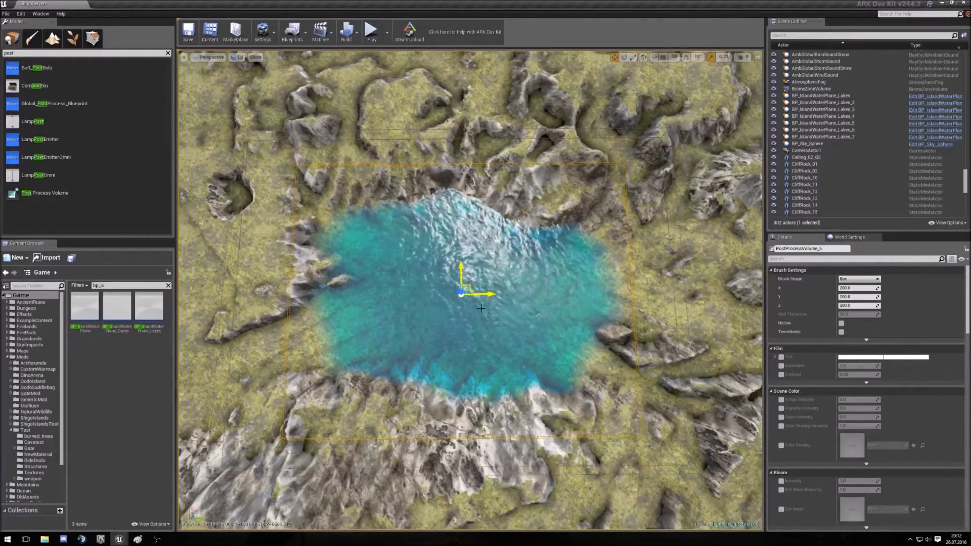
Move the post process volume up in the side view so its top edge lines up with the lake's water surface
right_click_drag(483, 408, 471, 230)
key("s")
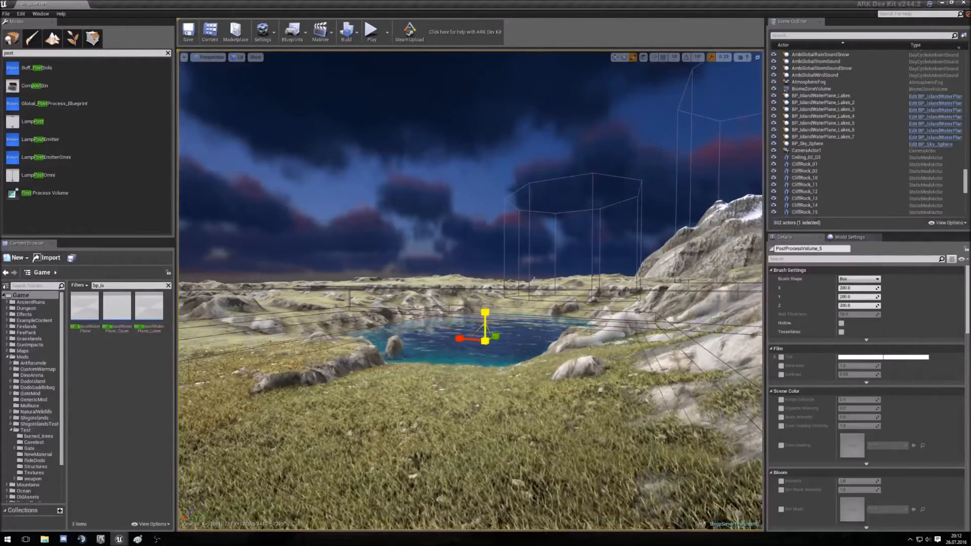
key("w")
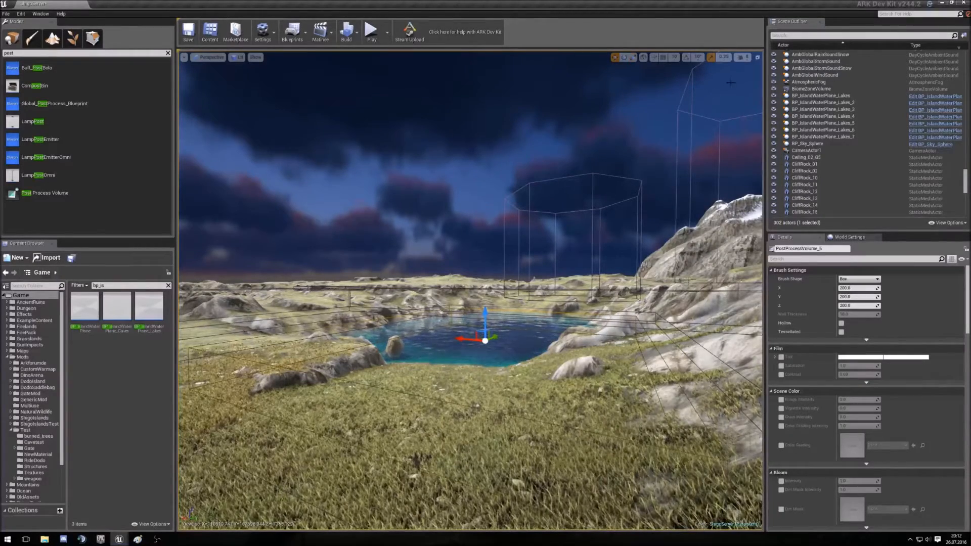
left_click(757, 57)
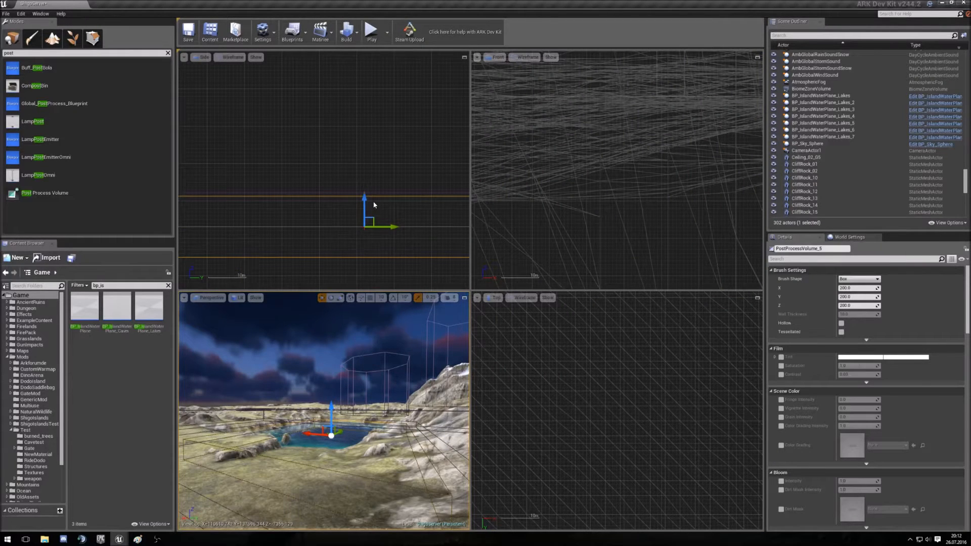
scroll(378, 198, "up", 3)
scroll(353, 215, "up", 2)
scroll(382, 201, "up", 5)
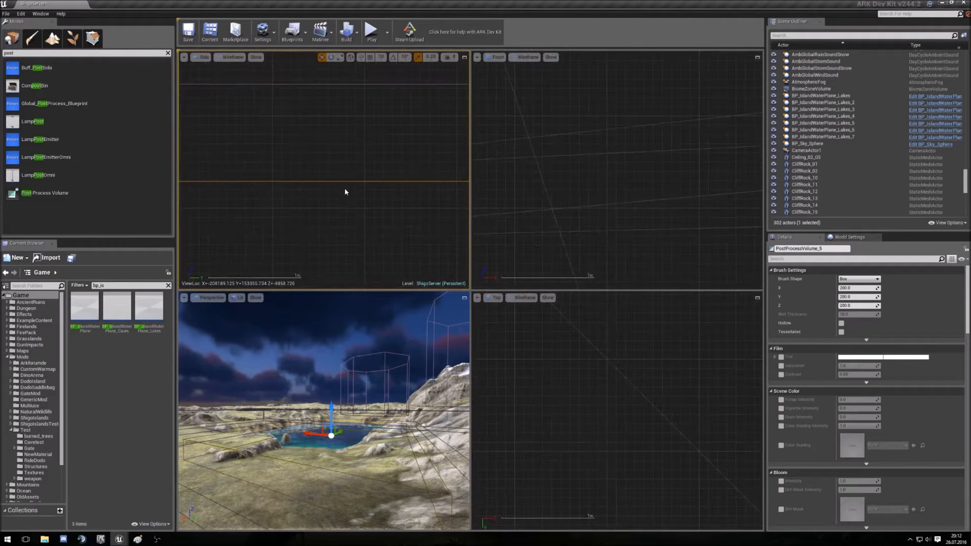
scroll(345, 189, "up", 5)
scroll(342, 209, "down", 3)
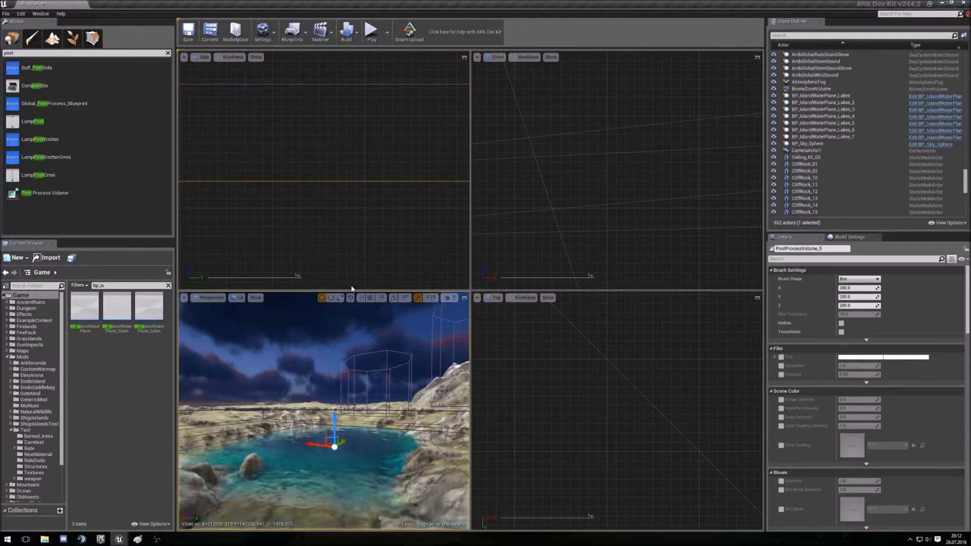
left_click(333, 182)
mouse_move(381, 154)
left_mouse_down("ctrl")
mouse_move(381, 108)
mouse_move(380, 154)
mouse_move(373, 138)
left_mouse_up("ctrl")
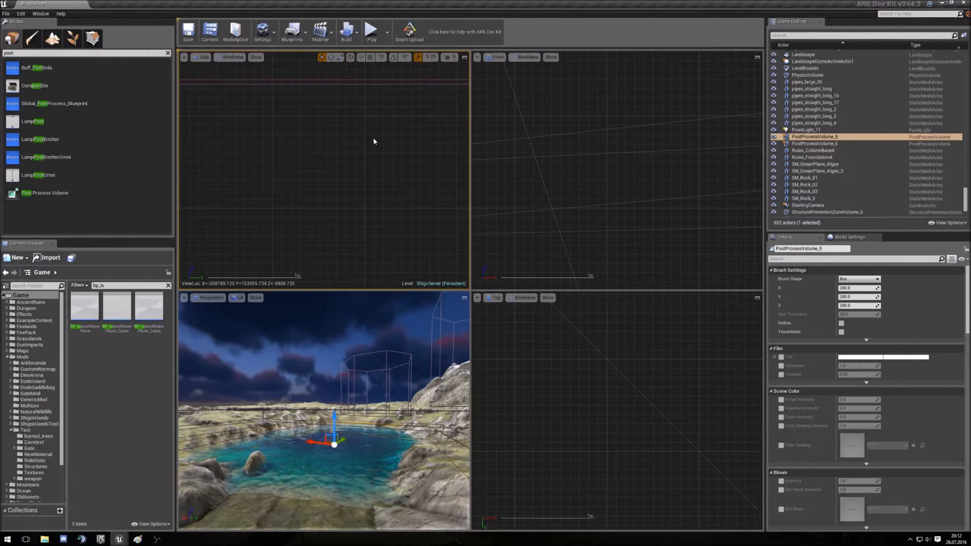
scroll(375, 144, "down", 2)
scroll(372, 191, "down", 2)
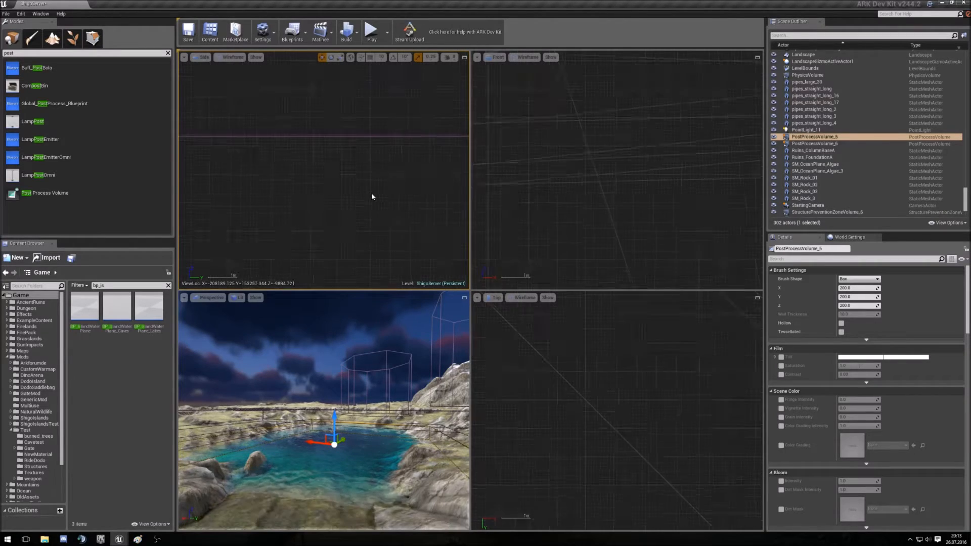
Maximise the perspective view, make more room for the volume's properties, and override its film saturation with 0.8
left_click(464, 300)
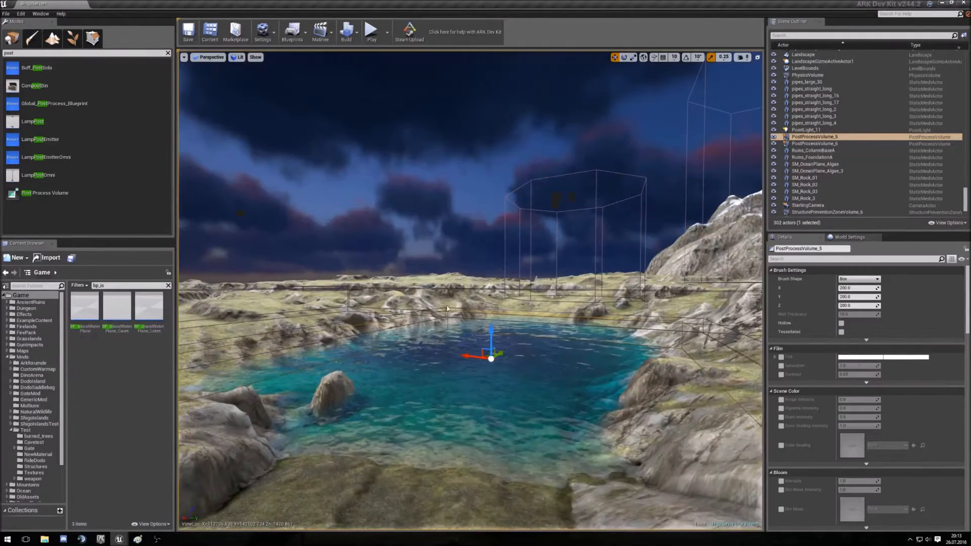
right_click_drag(464, 300, 474, 335)
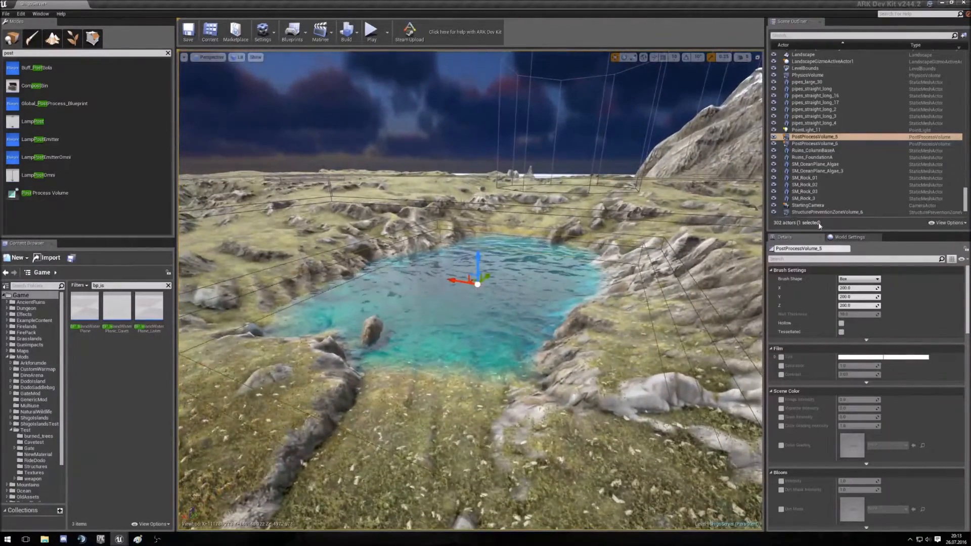
left_click_drag(865, 232, 865, 175)
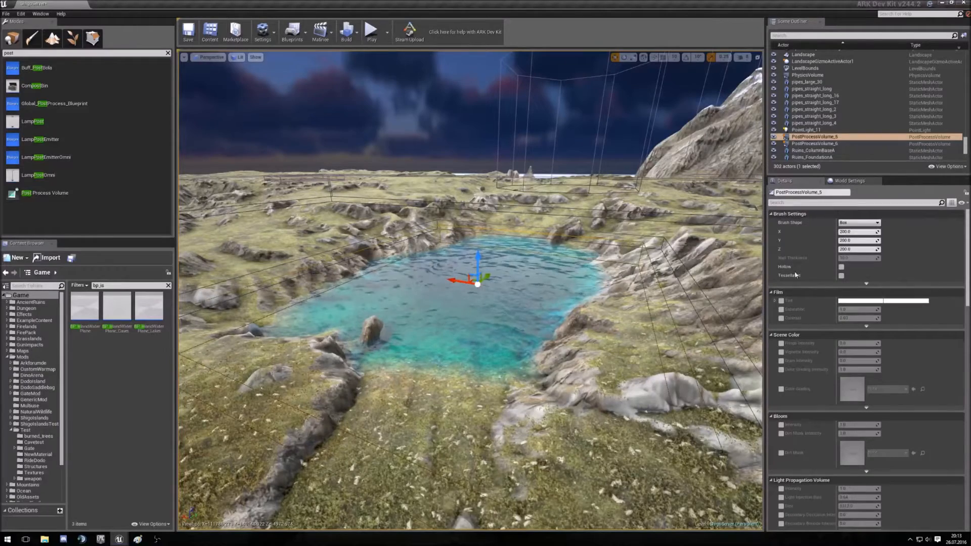
left_click(782, 311)
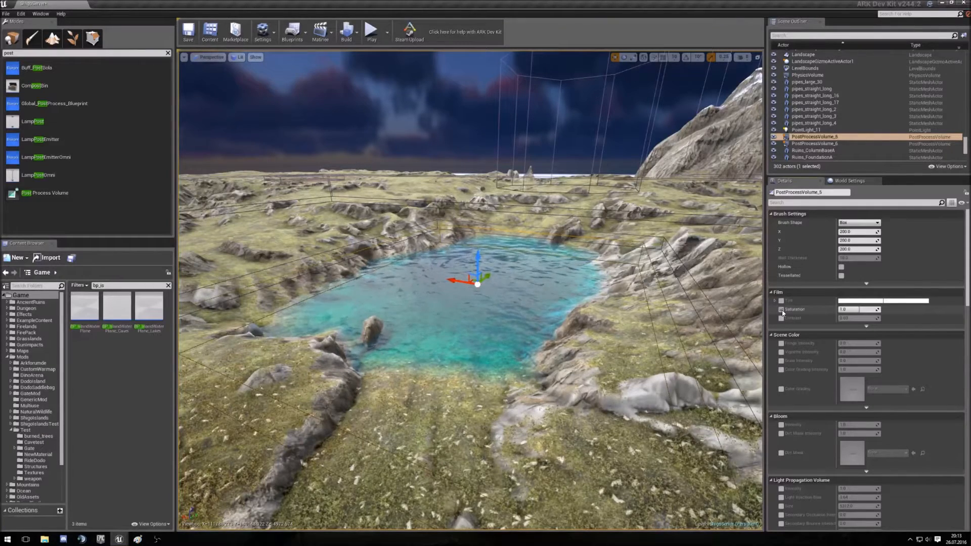
left_click(857, 309)
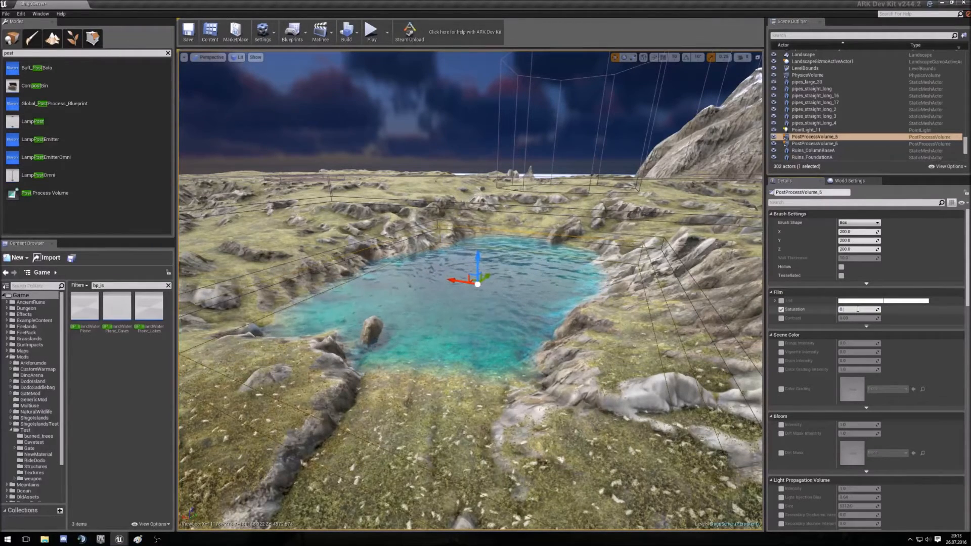
key("Return")
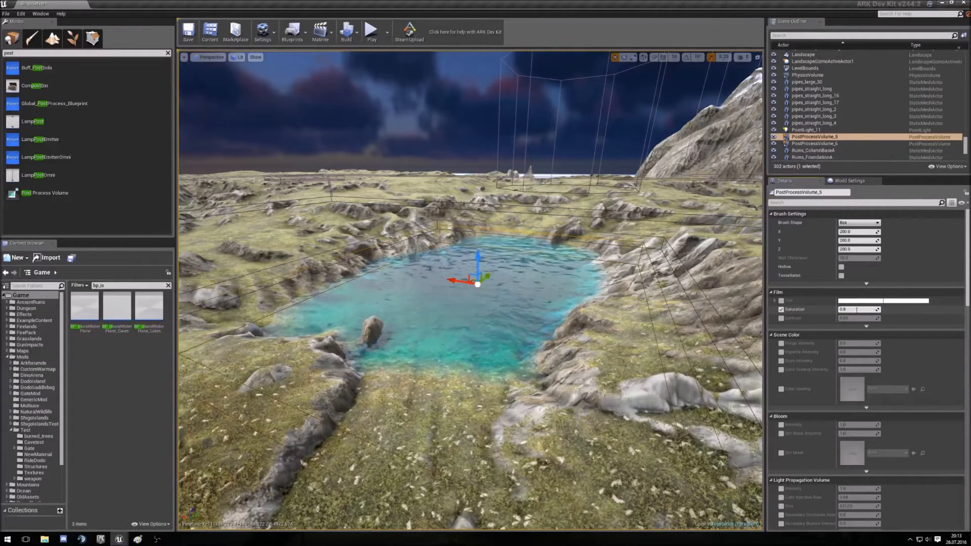
left_click(858, 251)
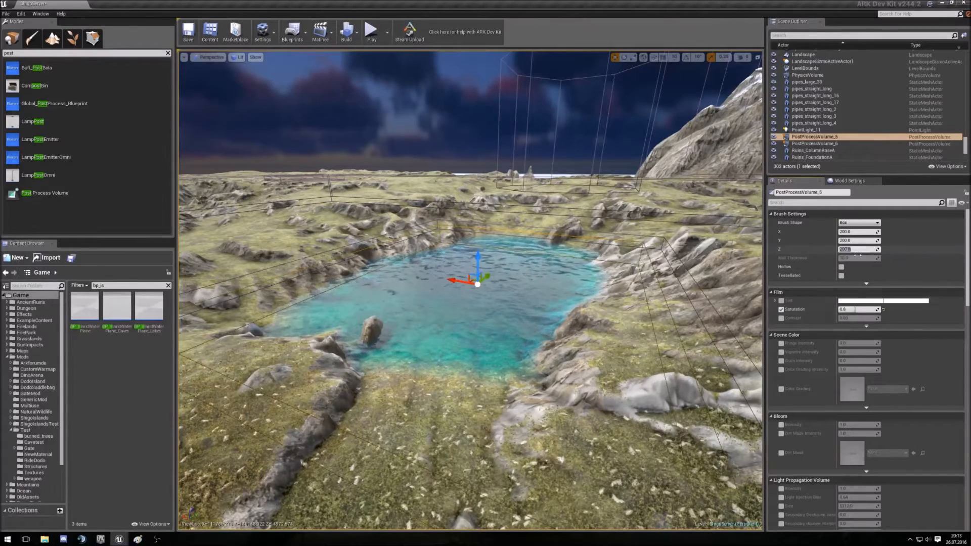
left_click(853, 309)
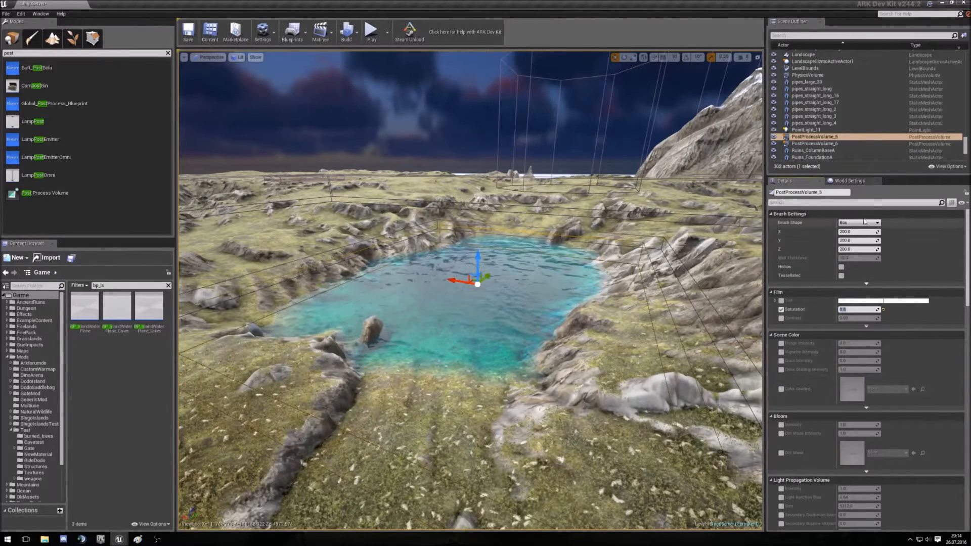
Override the volume's scene color settings with a fringe intensity of 3.0 and a vignette intensity of 0.87
left_click(781, 344)
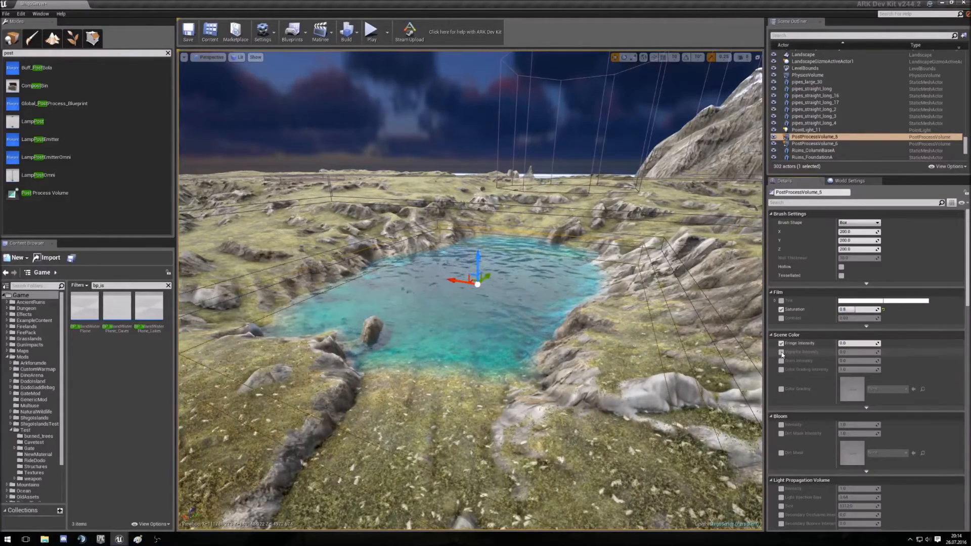
left_click(781, 353)
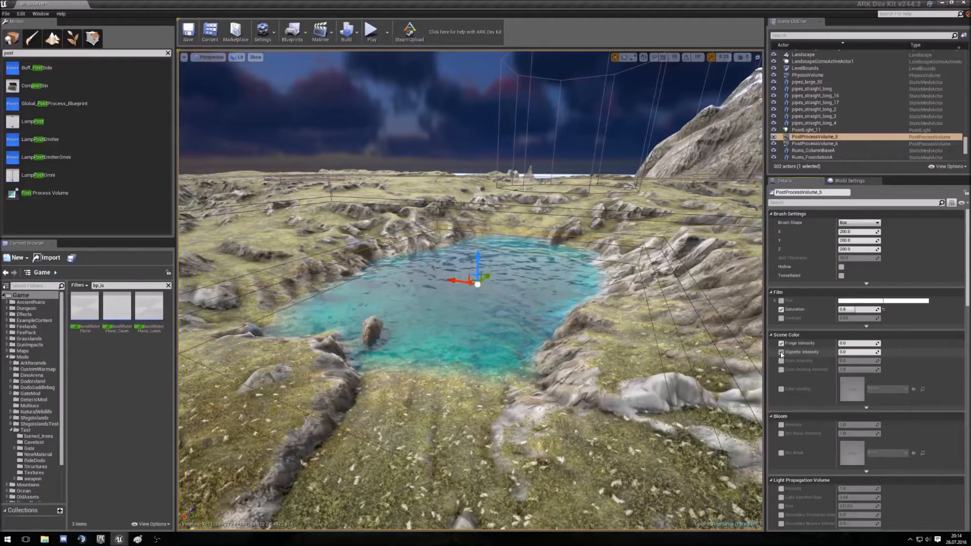
left_click(854, 343)
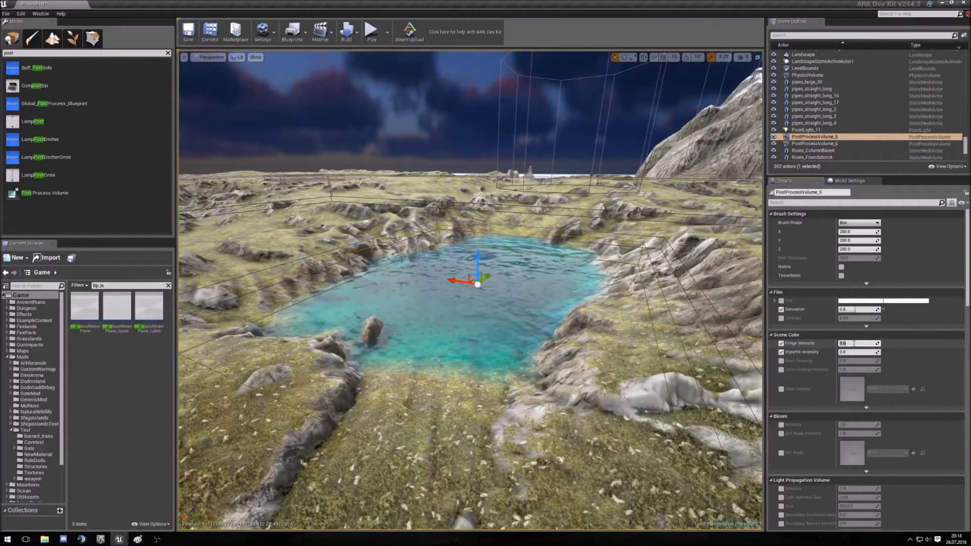
type("5")
left_click(848, 351)
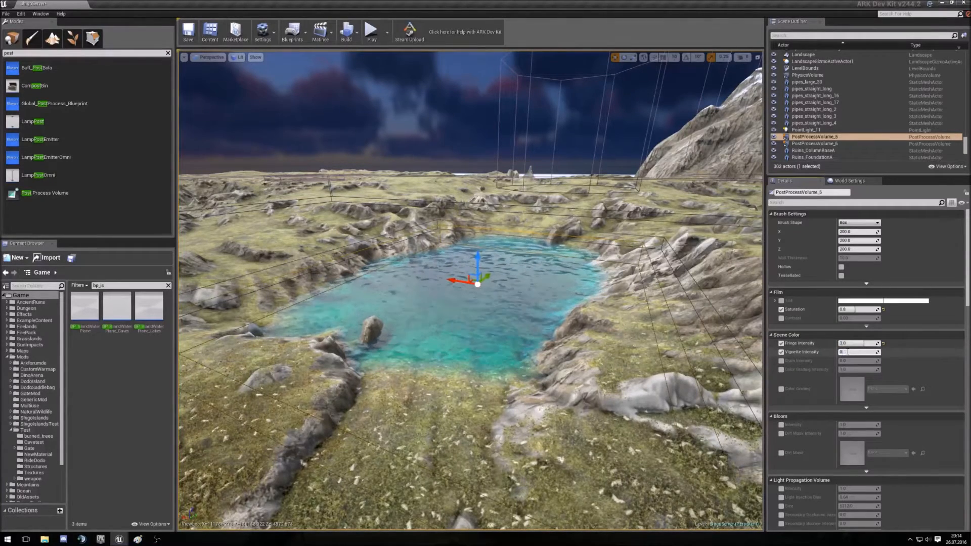
type("0.")
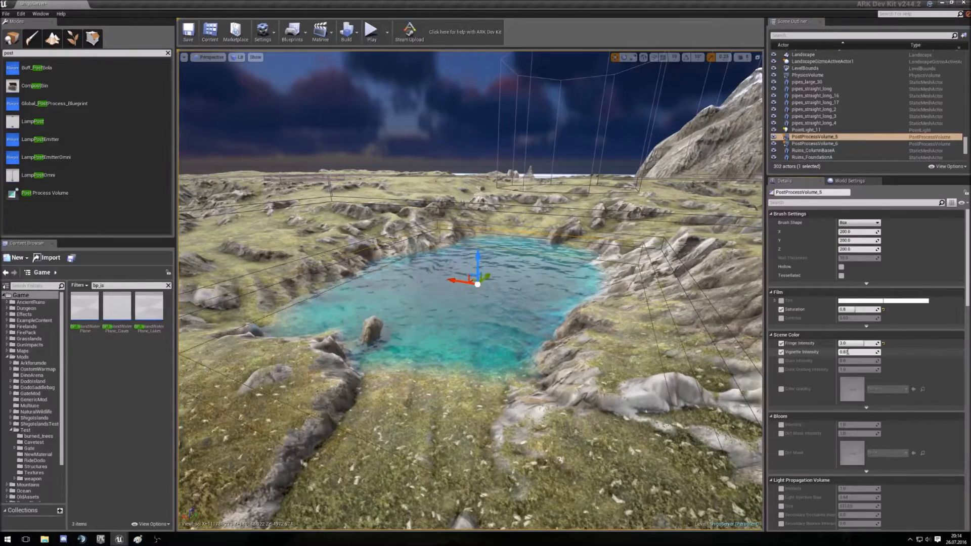
type("87")
key("Return")
left_click(857, 343)
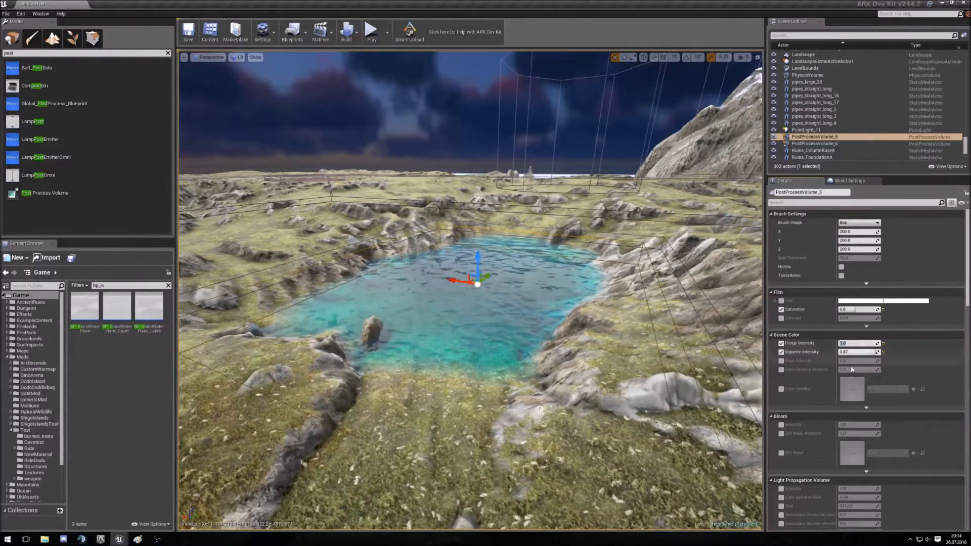
Override the volume's depth of field method and set it to Gaussian
scroll(817, 379, "down", 3)
scroll(817, 379, "down", 3)
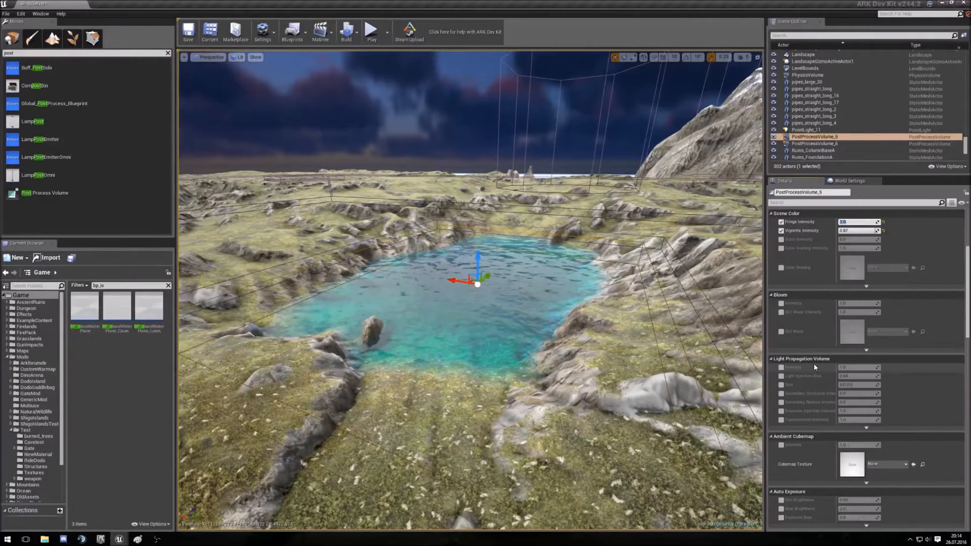
scroll(814, 363, "down", 2)
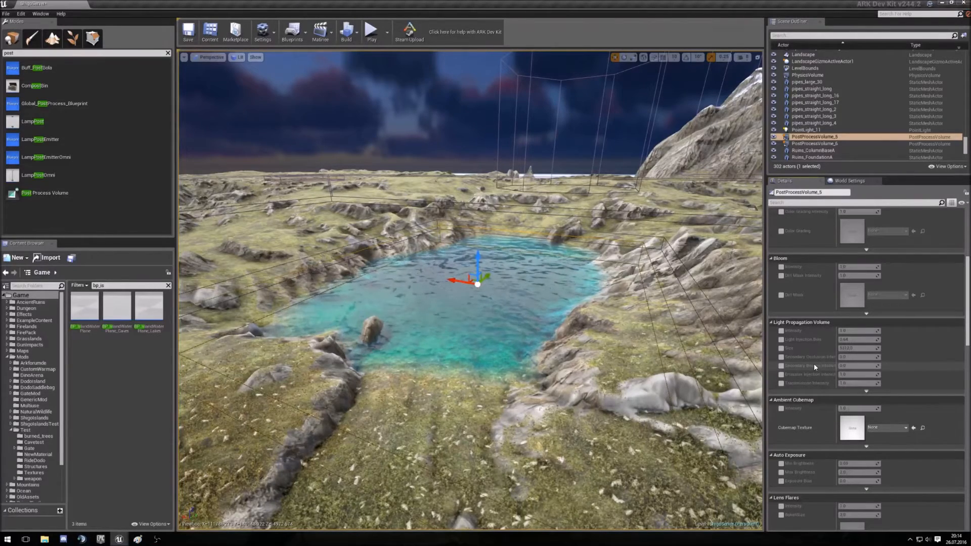
scroll(814, 363, "down", 10)
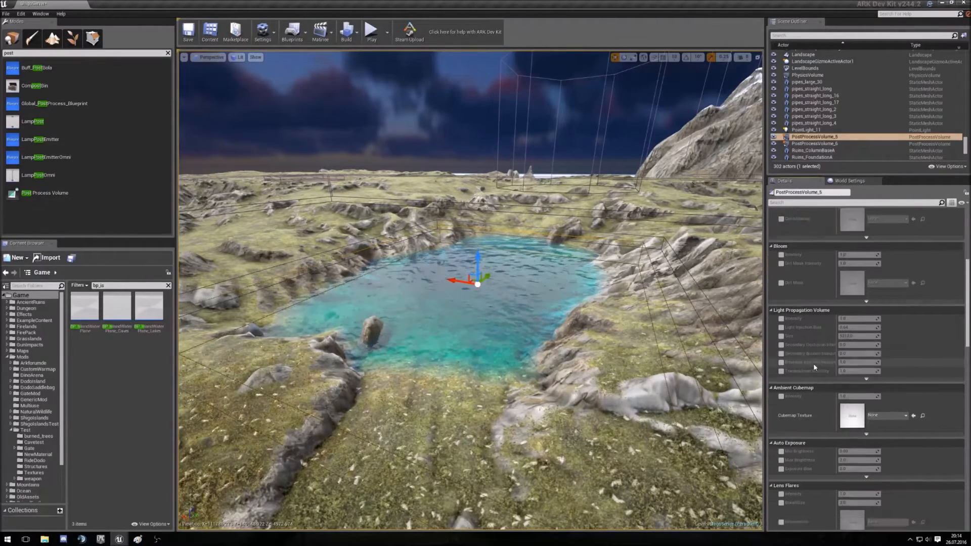
scroll(811, 362, "down", 5)
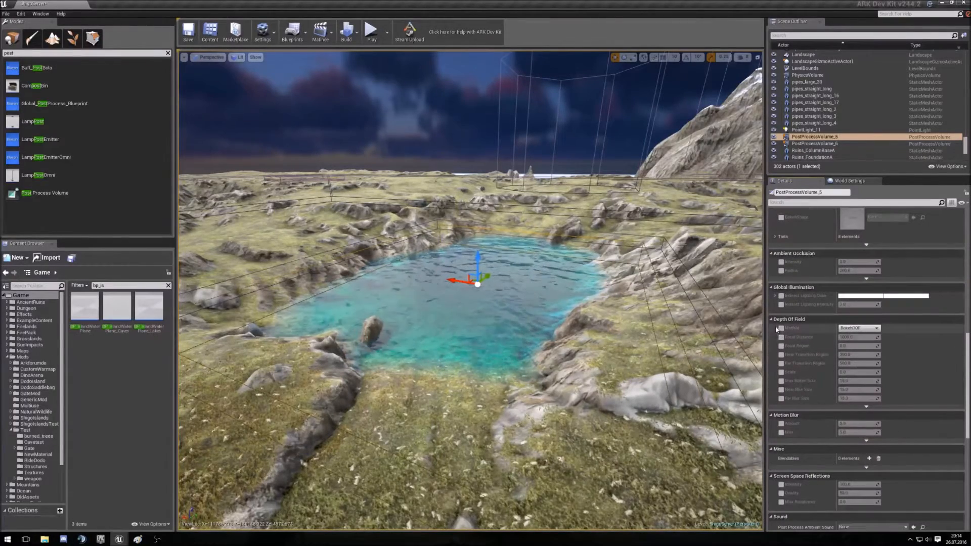
left_click(782, 329)
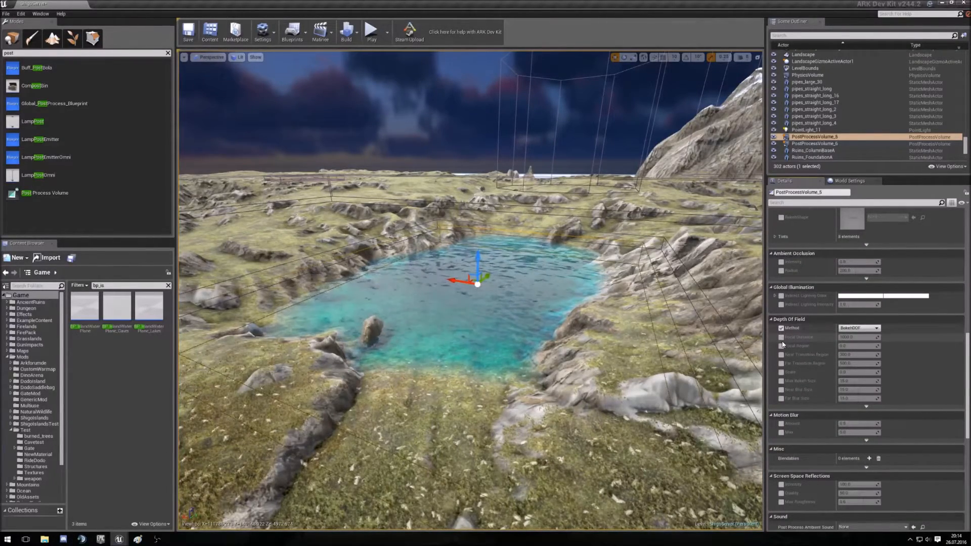
left_click(859, 328)
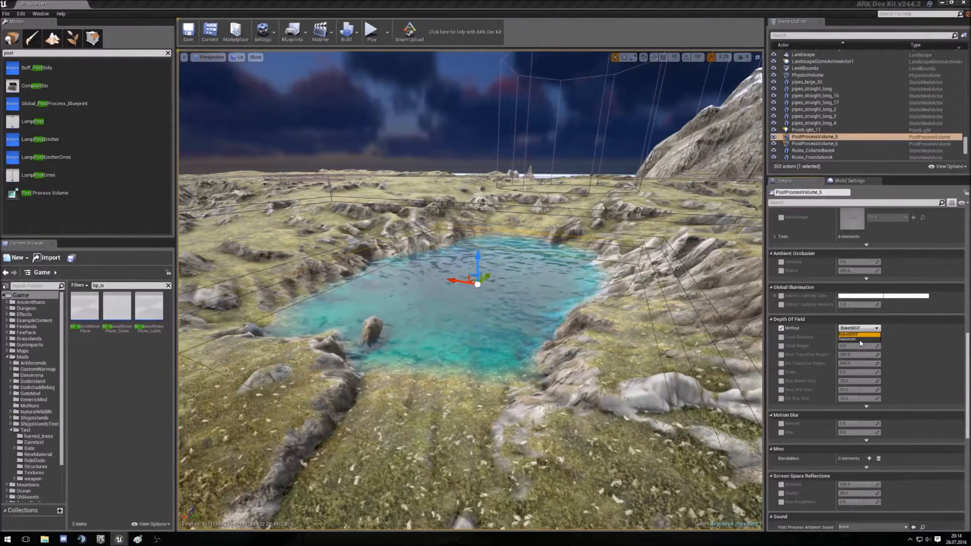
left_click(864, 338)
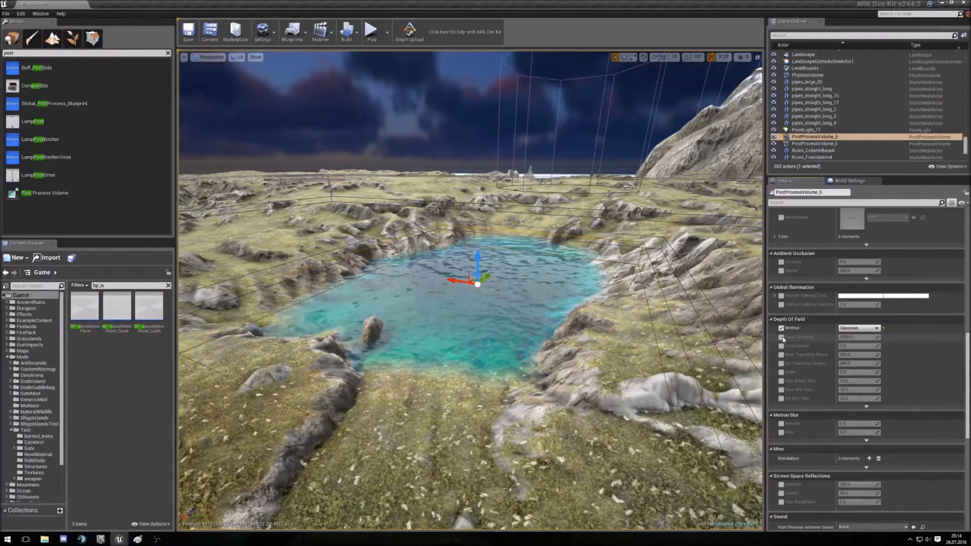
Enable the depth of field overrides for focal distance, near and far transition regions, scale, and near and far blur sizes
left_click(782, 338)
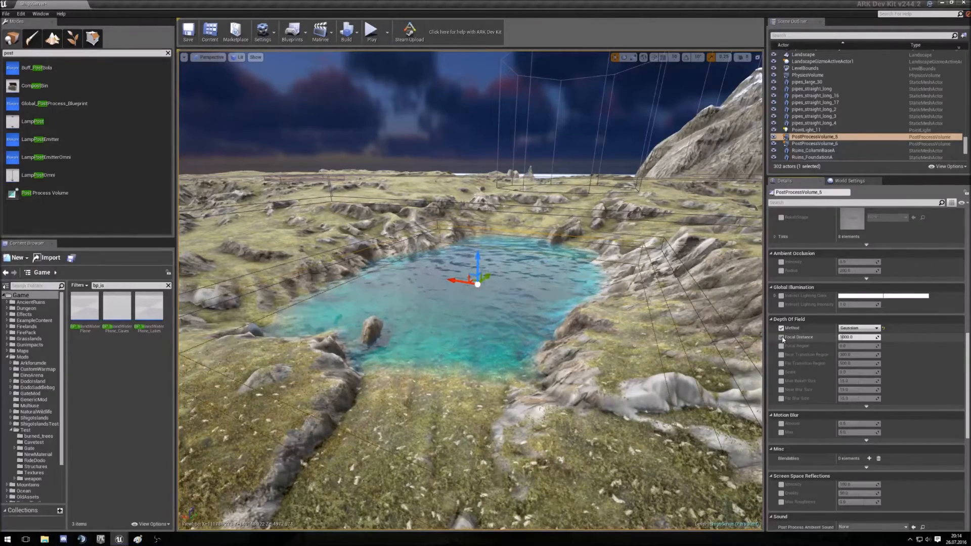
left_click(782, 354)
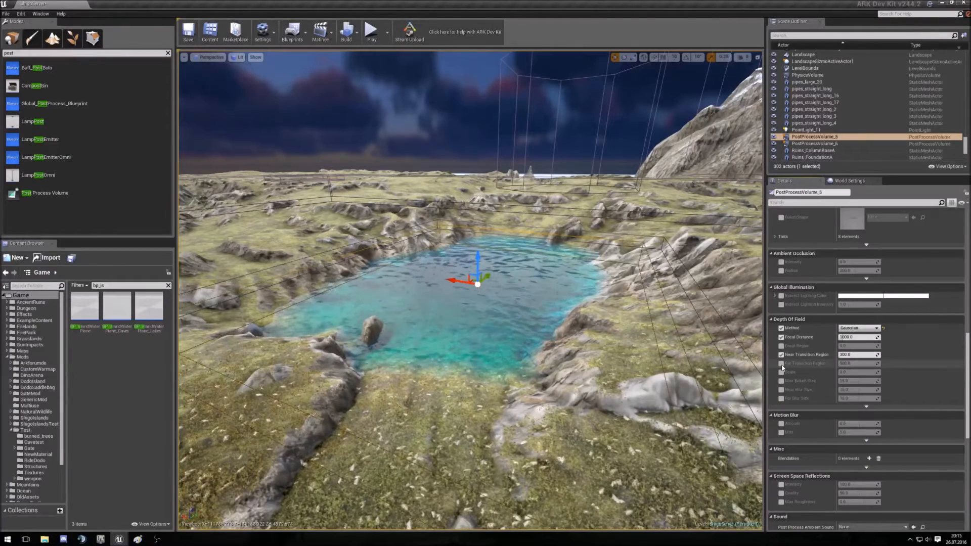
left_click(782, 364)
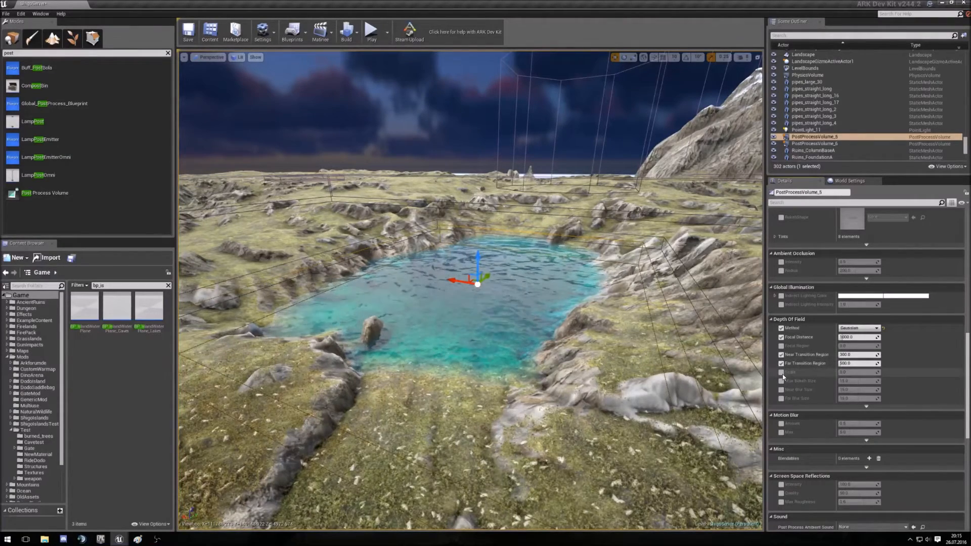
left_click(782, 372)
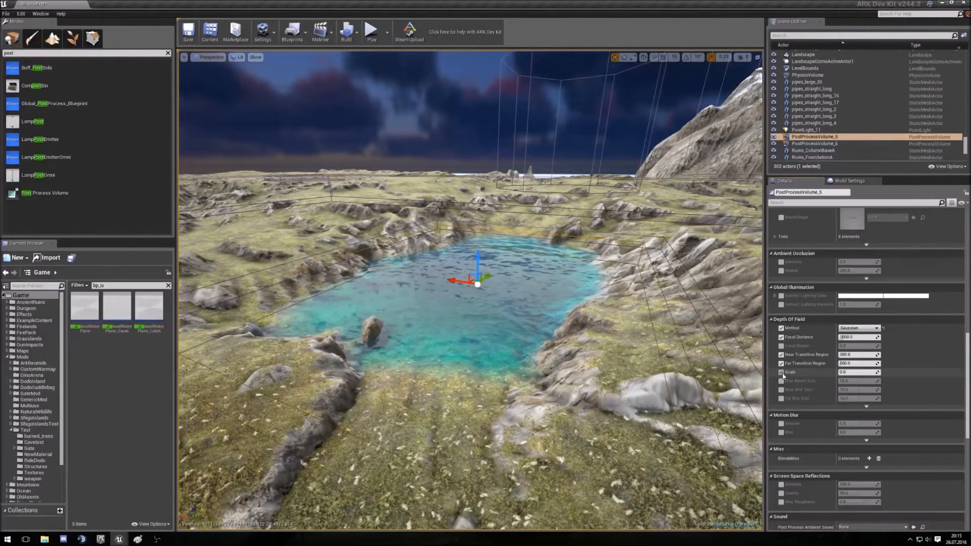
left_click(781, 389)
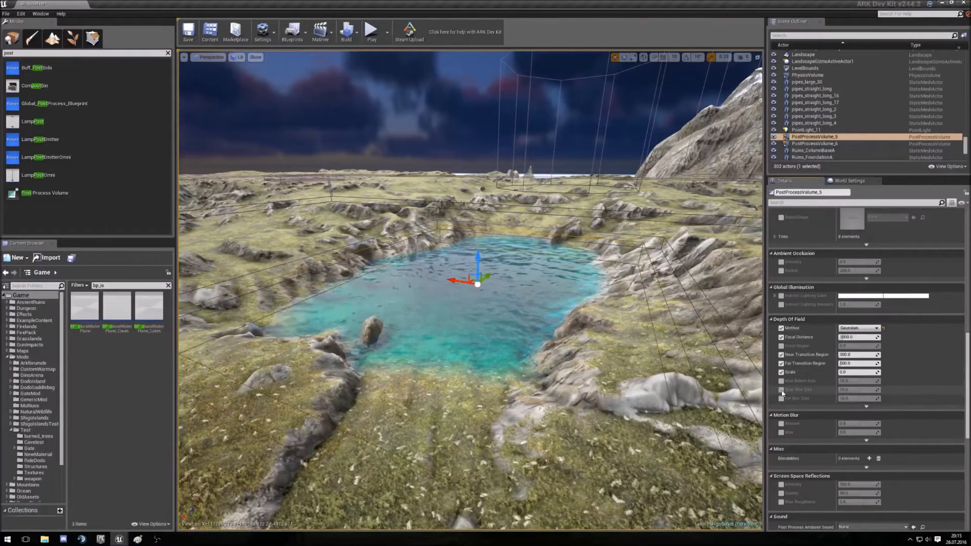
left_click(782, 399)
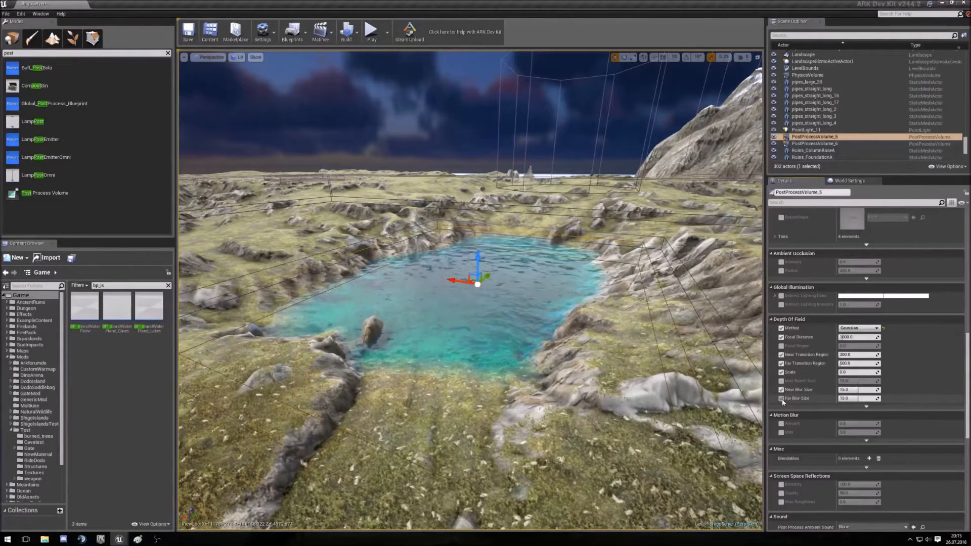
Set focal distance to -2500, near transition region to 0, far transition region to 15000, scale to 1.0, near blur to 0, and far blur to 1.0
left_click(859, 338)
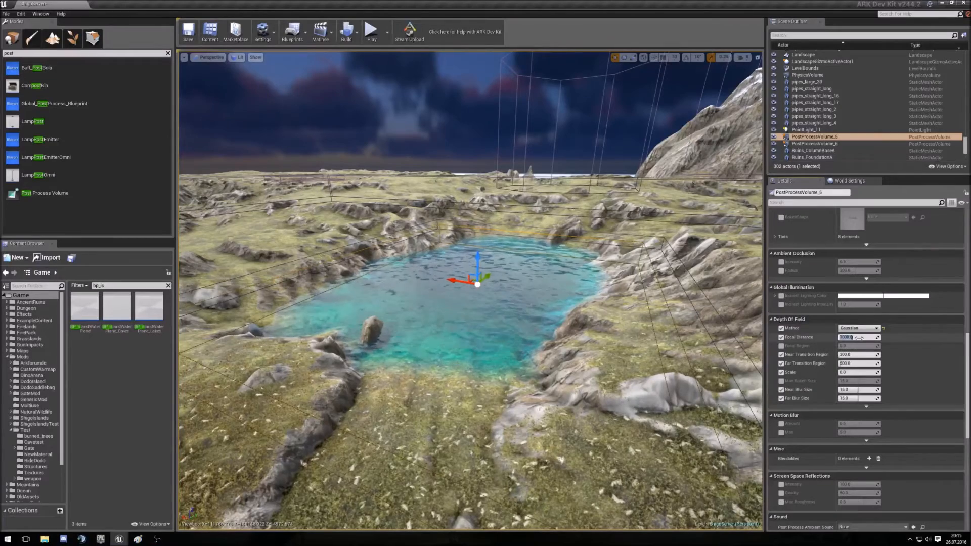
type("1")
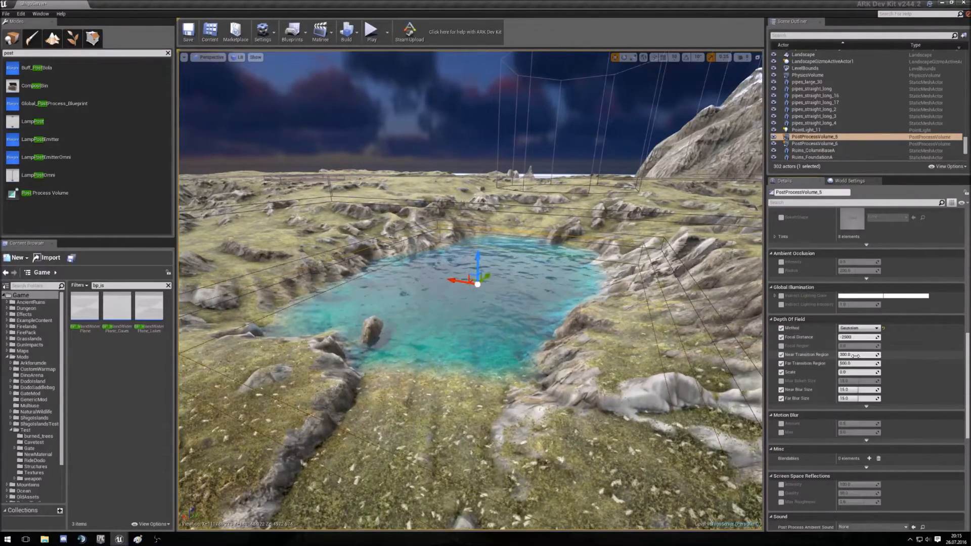
left_click(856, 364)
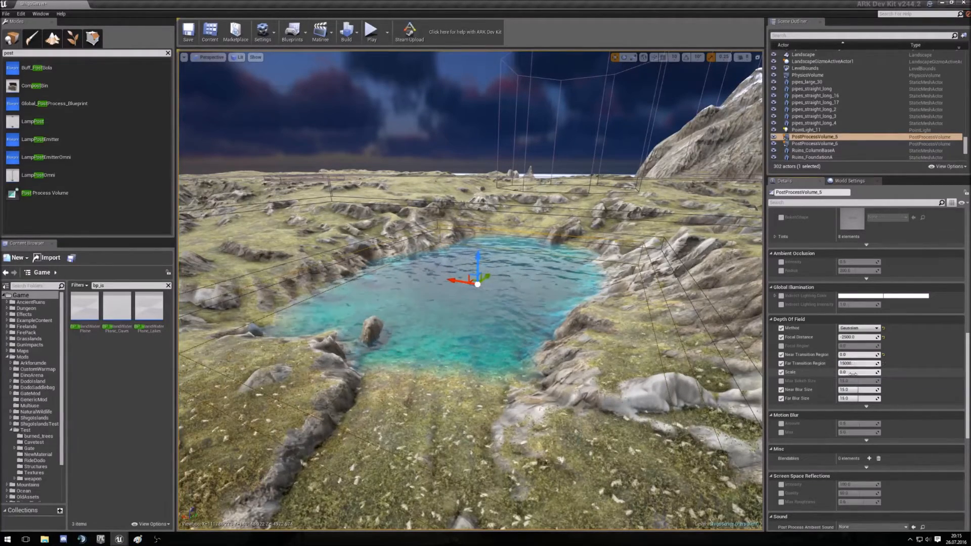
type("1")
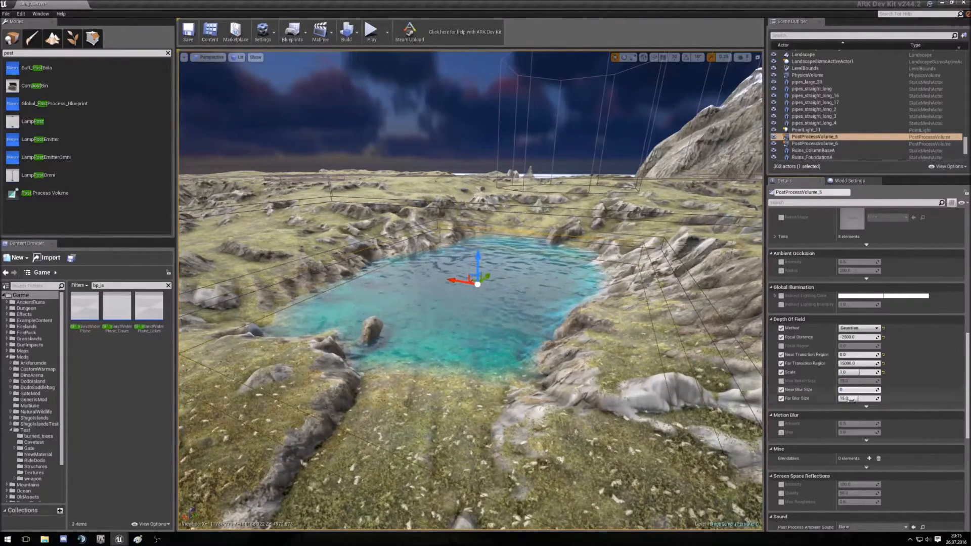
left_click(851, 399)
type("1")
key("Return")
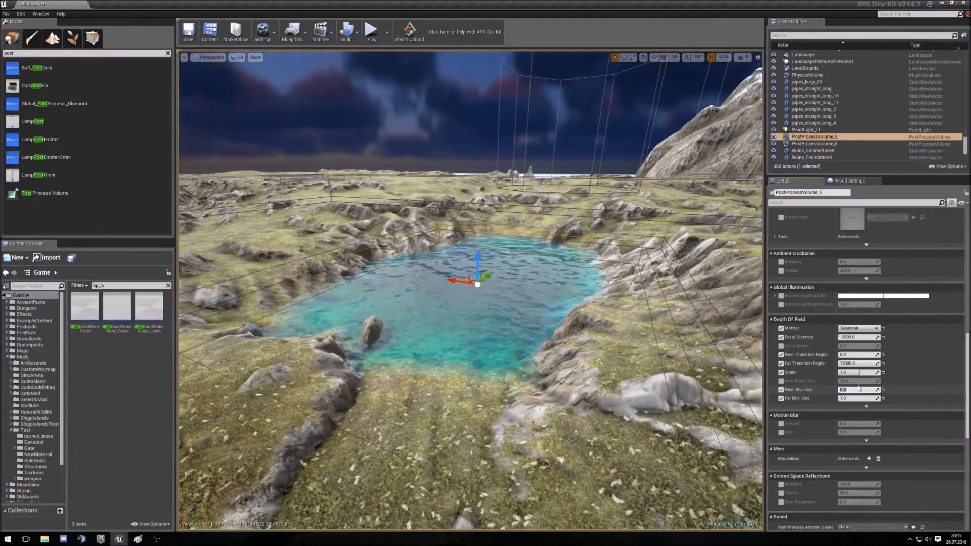
Assign the underwateramb sound wave as the volume's post process ambient sound
scroll(946, 405, "down", 5)
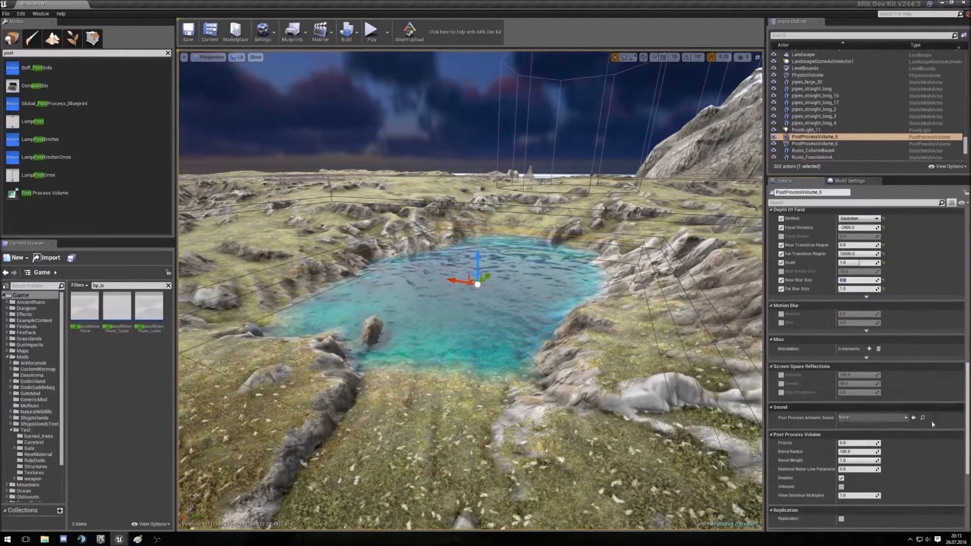
left_click(863, 418)
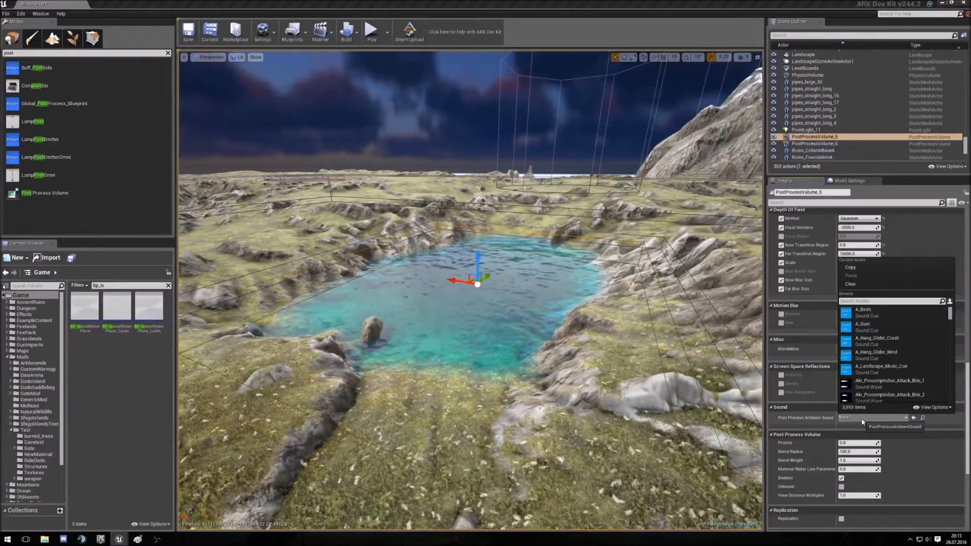
type("underwater")
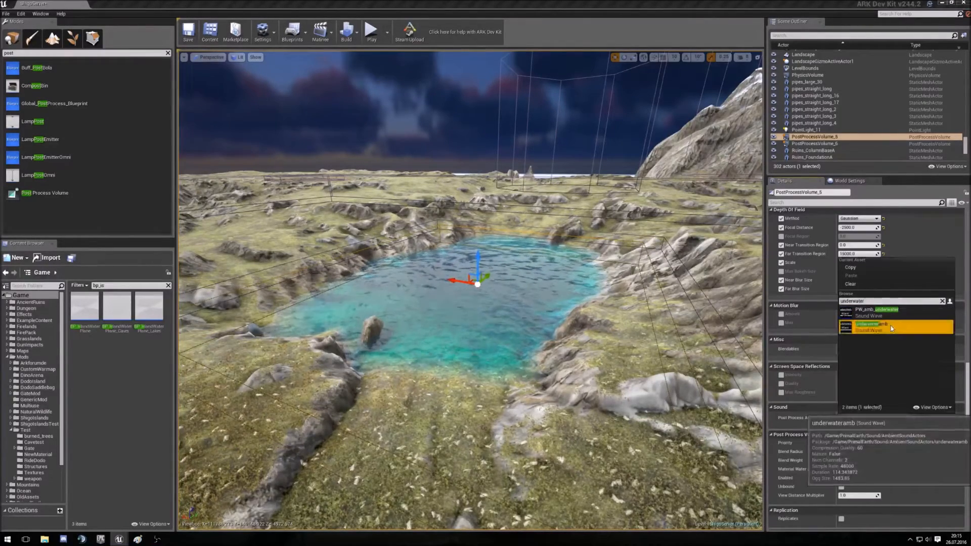
left_click(891, 329)
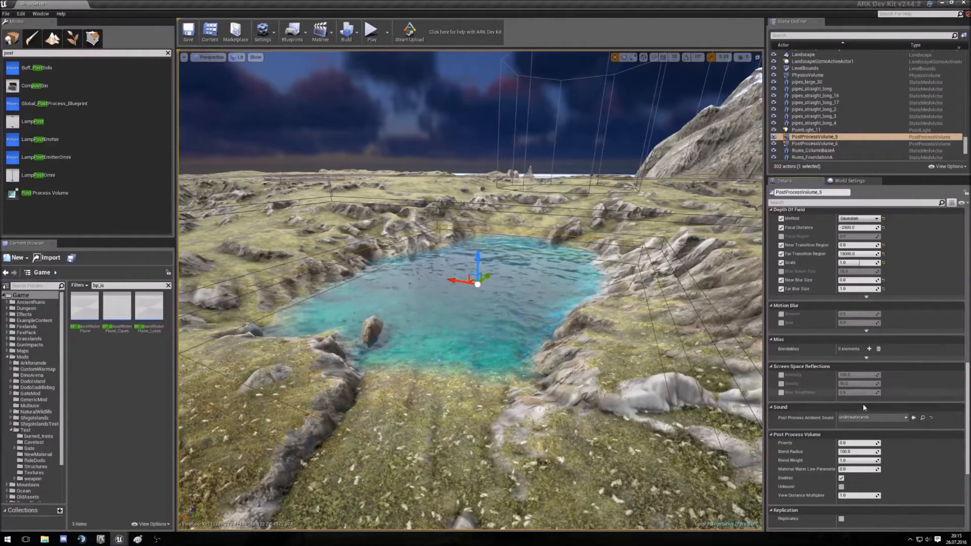
Set the post process volume's blend radius to 5.0
scroll(894, 475, "down", 5)
scroll(898, 475, "down", 4)
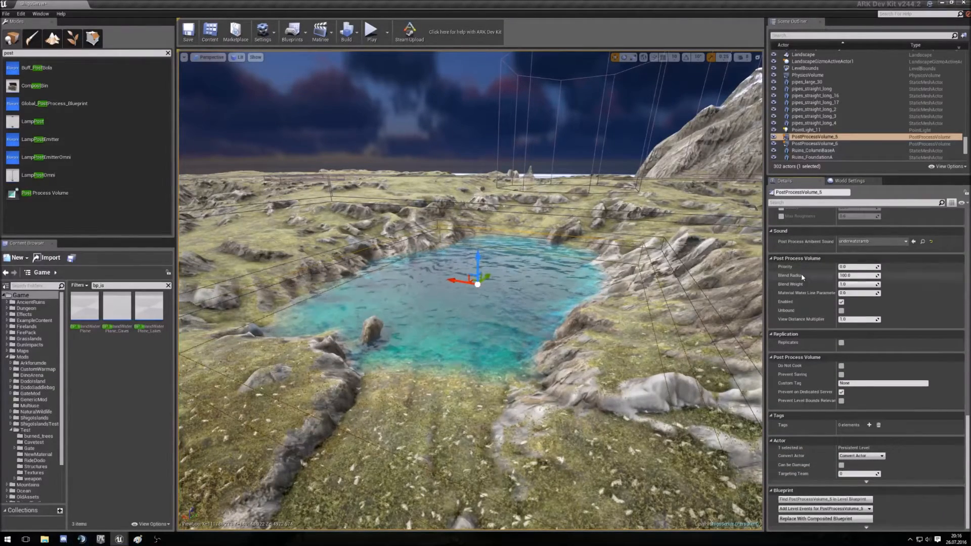
left_click(864, 275)
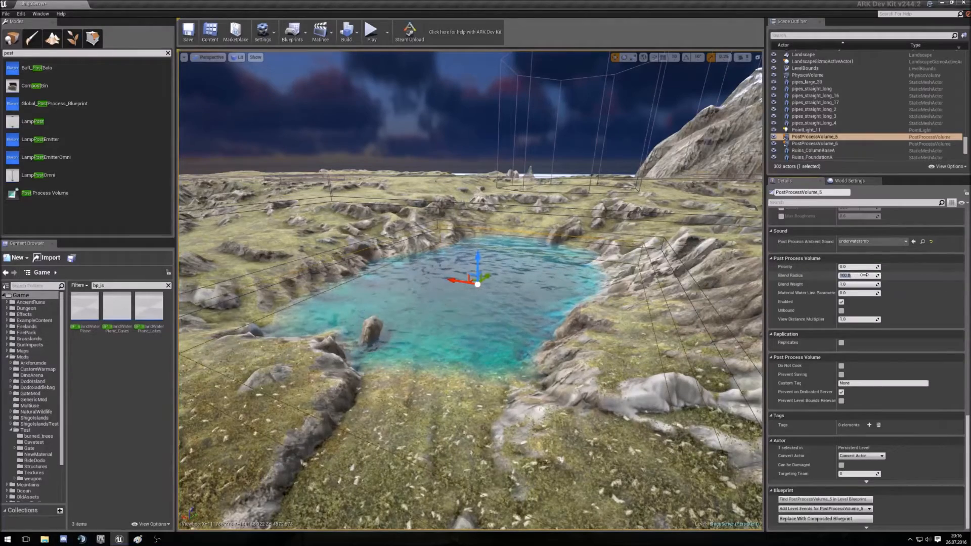
type("5")
left_click(864, 267)
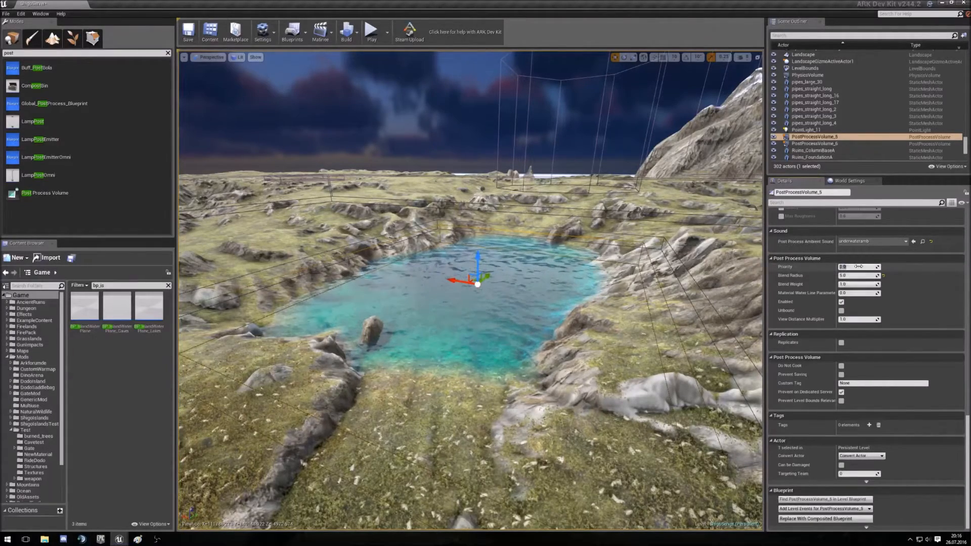
scroll(865, 304, "up", 3)
scroll(865, 305, "up", 7)
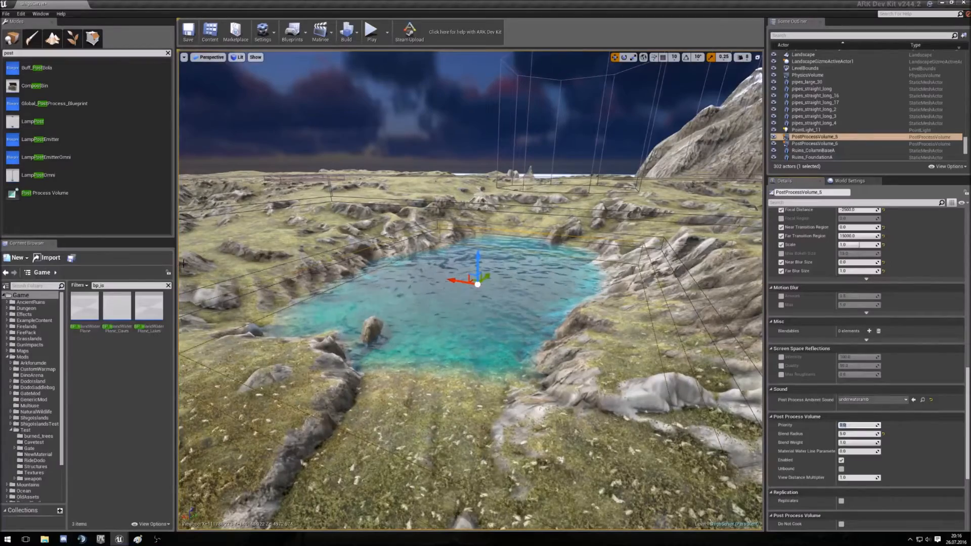
Play the level from the lake shore and run the character into the water until it is submerged
key("w")
mouse_move(393, 76)
right_mouse_down()
mouse_move(376, 101)
mouse_move(379, 147)
mouse_move(392, 77)
right_mouse_up()
left_click(370, 37)
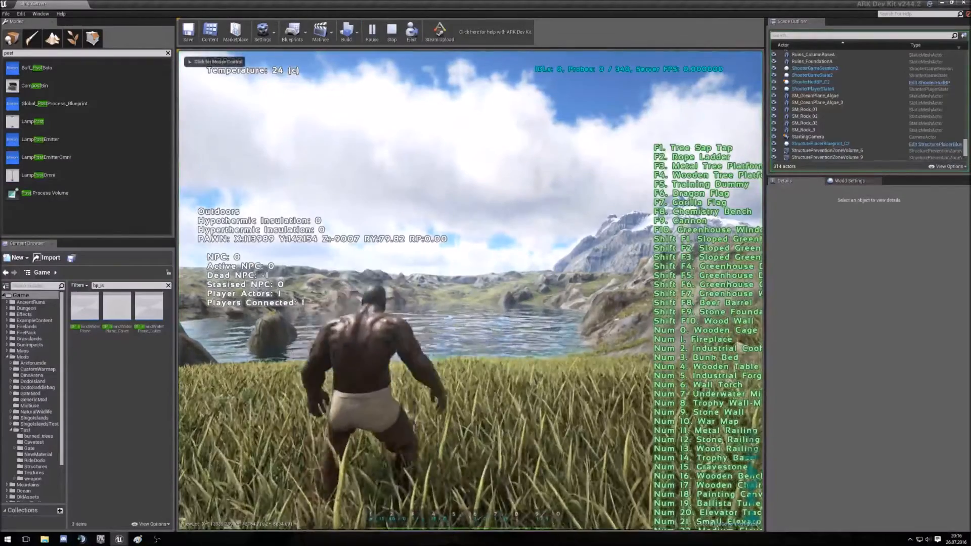
left_click(471, 290)
key("w")
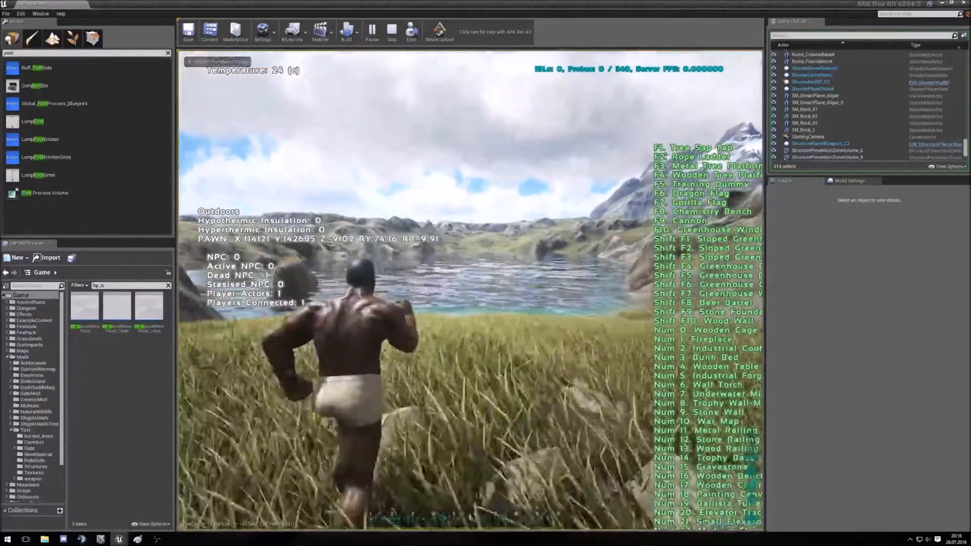
key("w")
key("w")
key("w")
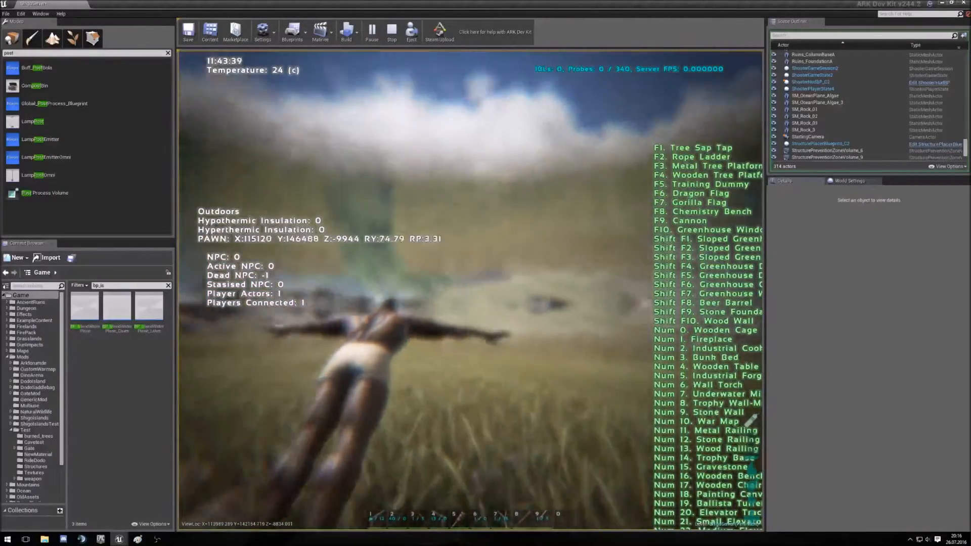
Swim around underwater to examine the post process effect, surface near the shore, and end the play session
key("w")
key("w")
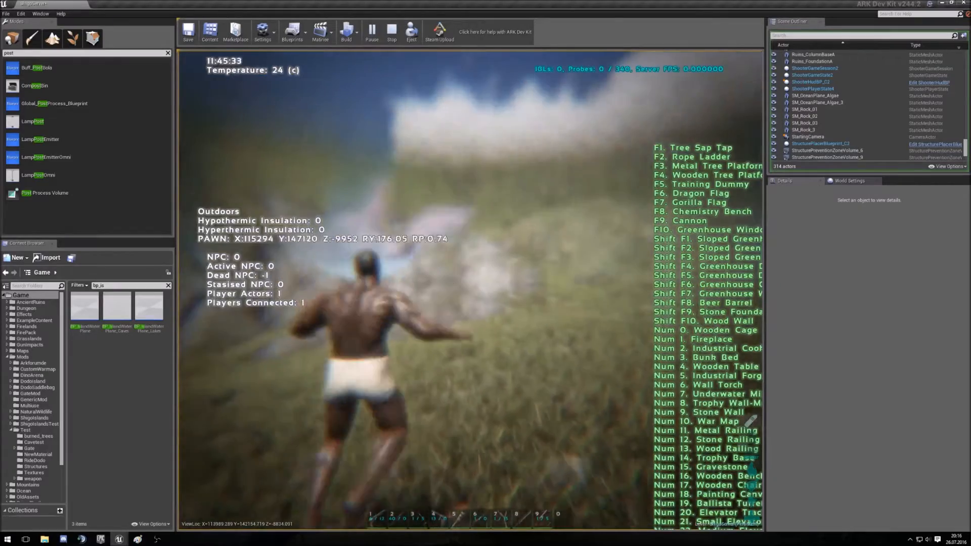
key("w")
key("w")
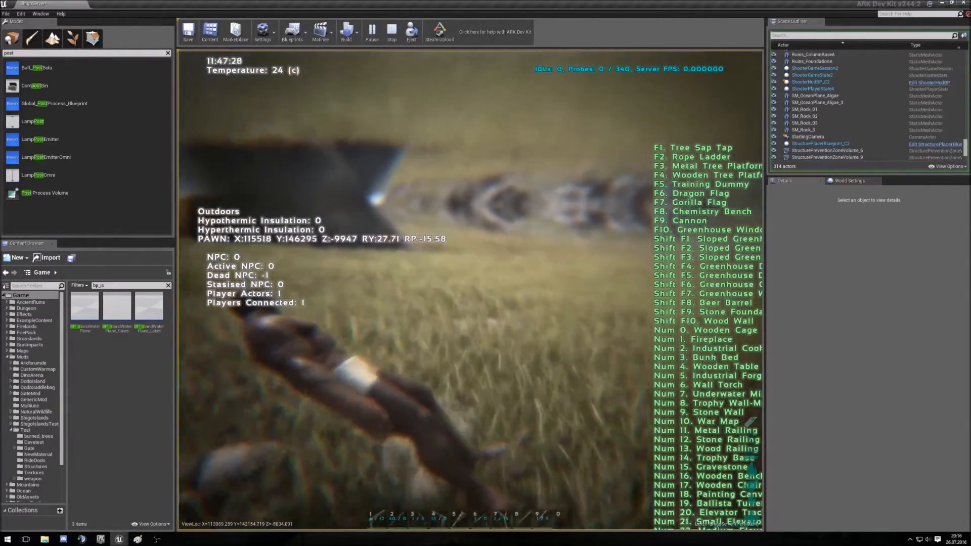
key("a")
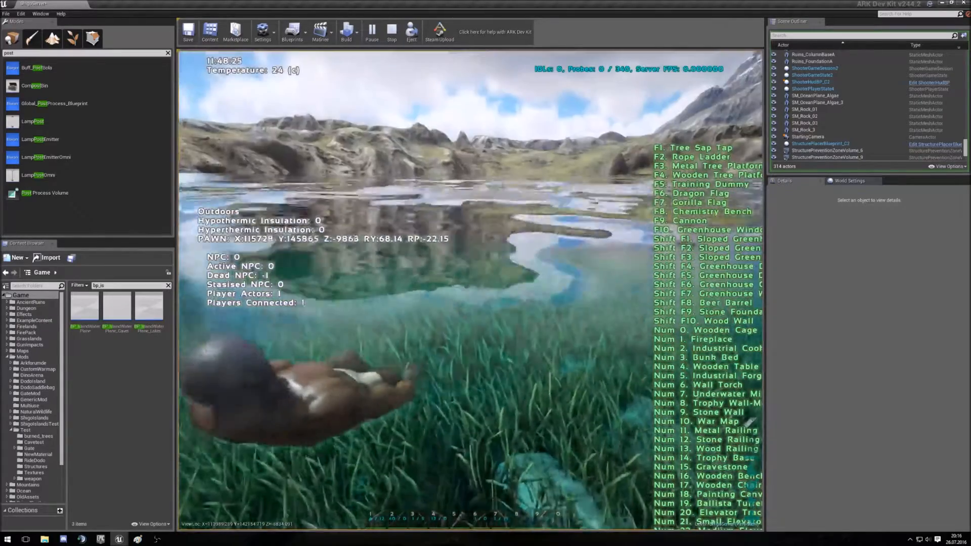
key("s")
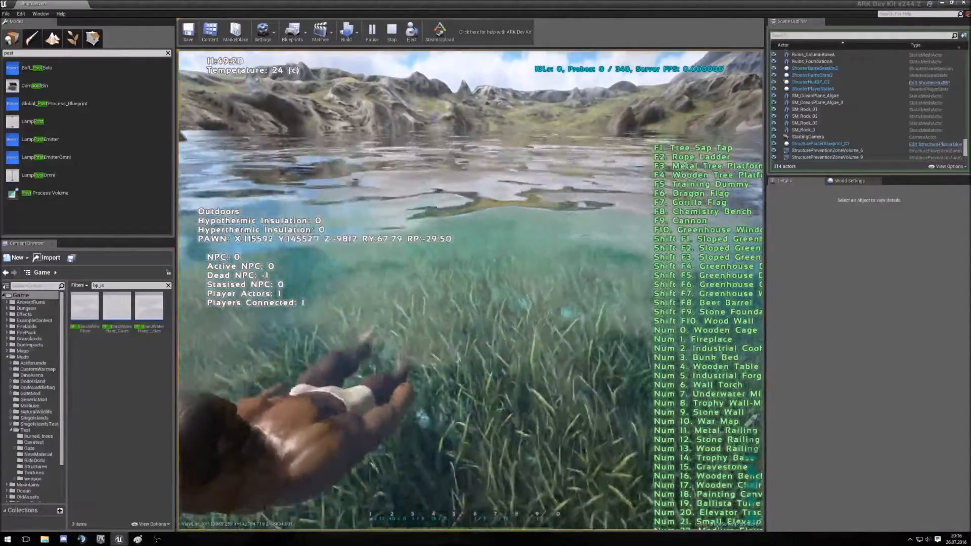
key("s")
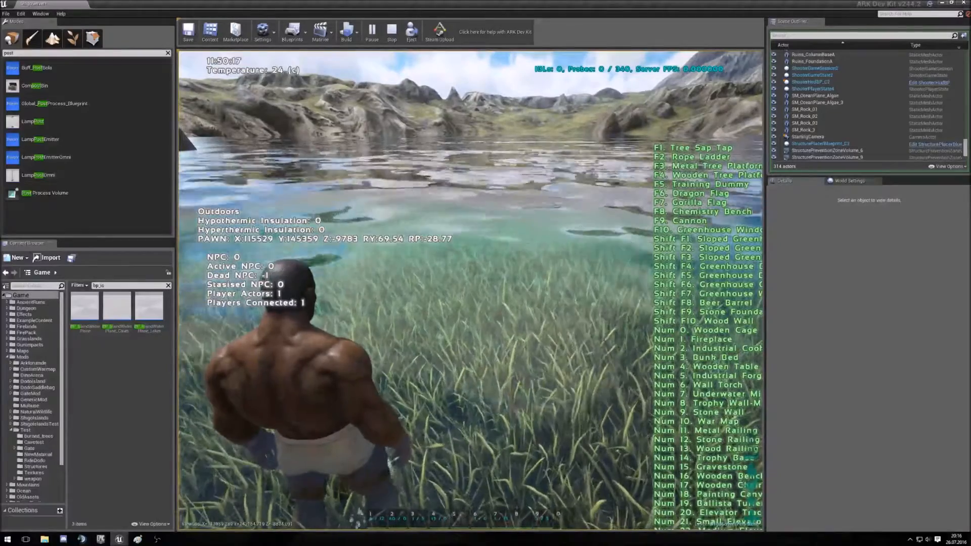
key("Escape")
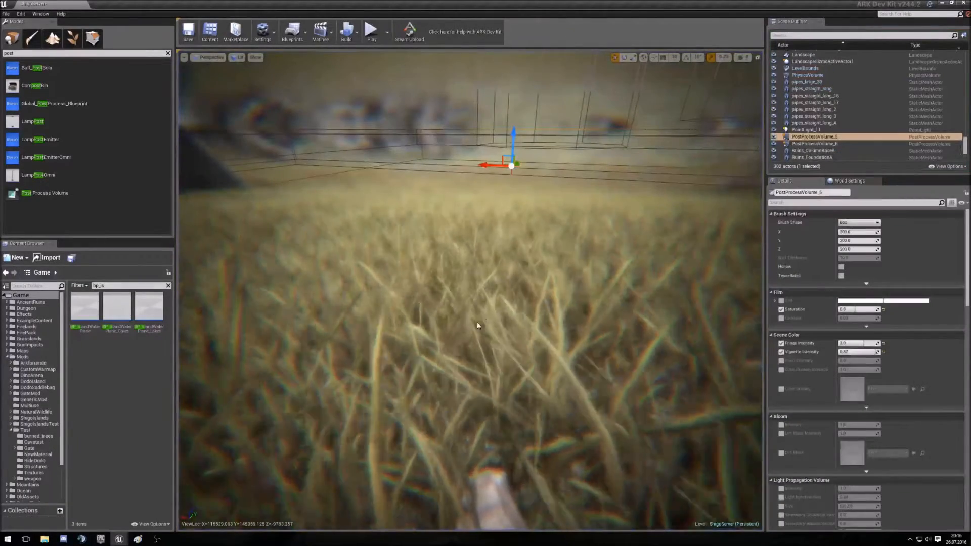
Override the post process volume's film tint and set it to a saturated red
key("s")
right_click_drag(343, 226, 320, 182)
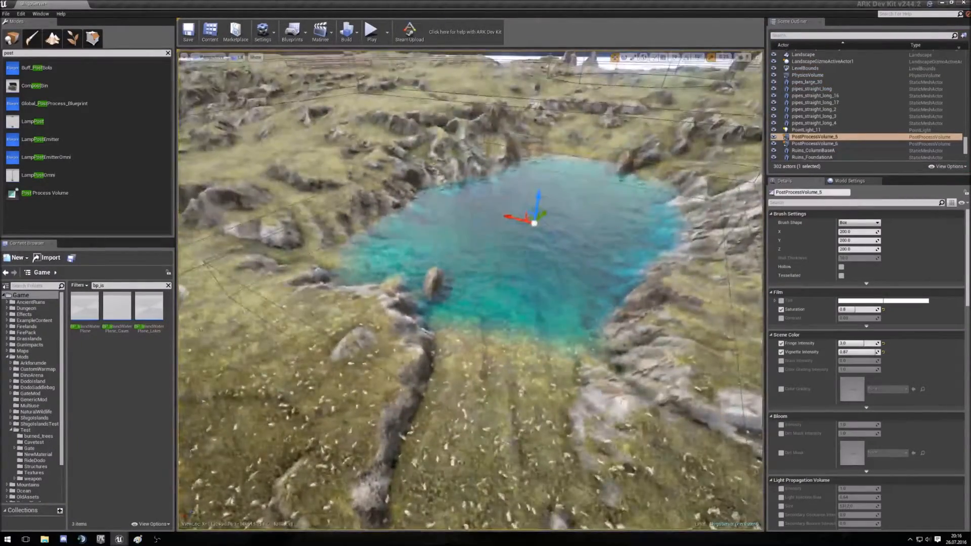
right_click_drag(518, 252, 531, 255)
key("w")
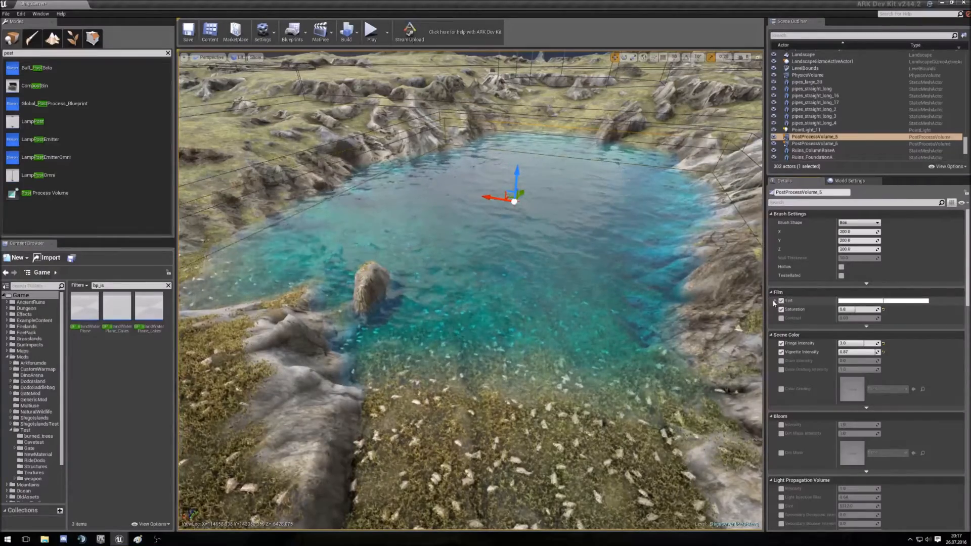
left_click(775, 301)
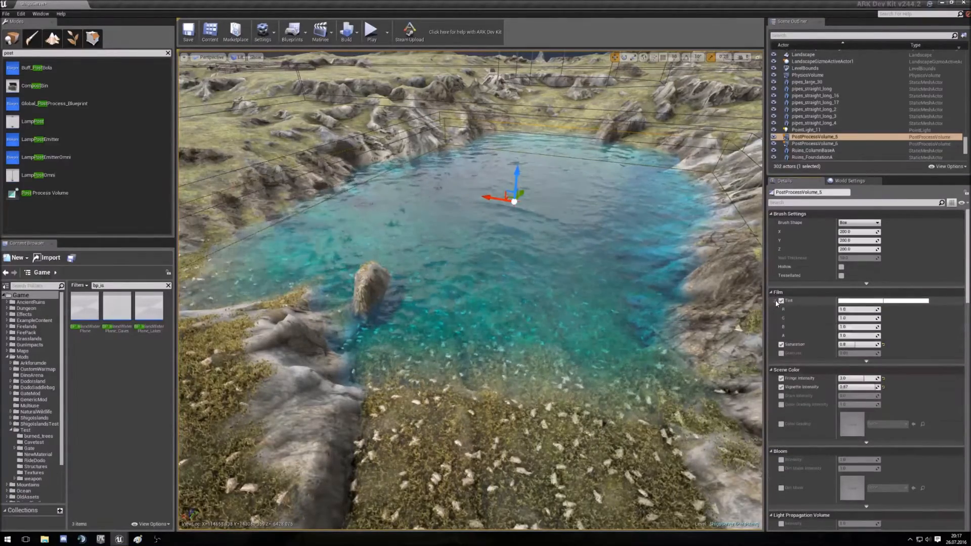
left_click(846, 303)
left_click(846, 302)
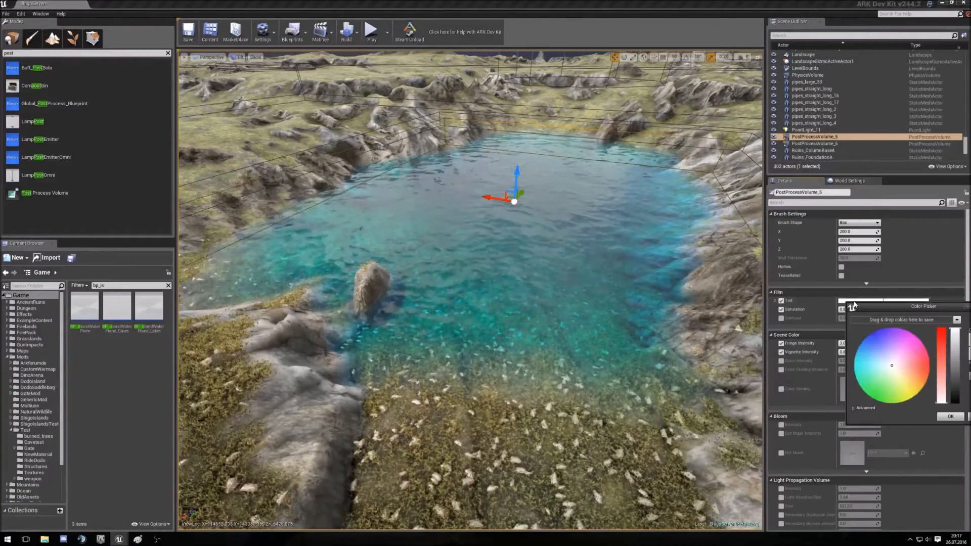
left_click_drag(893, 368, 946, 325)
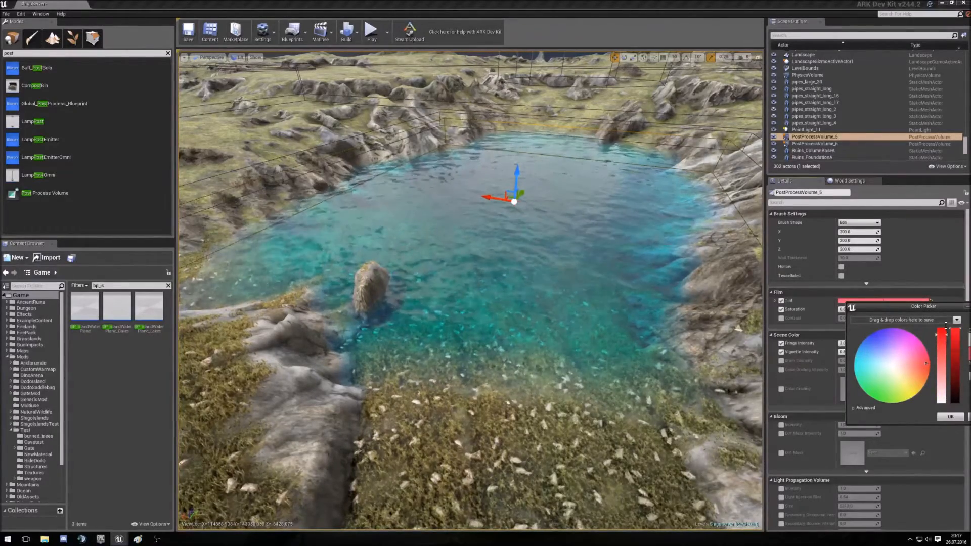
left_click(951, 416)
Play the level from the grassy lake shore and run the character underwater to examine the red tint
mouse_move(421, 142)
right_mouse_down()
mouse_move(421, 223)
mouse_move(421, 147)
right_mouse_up()
key("w")
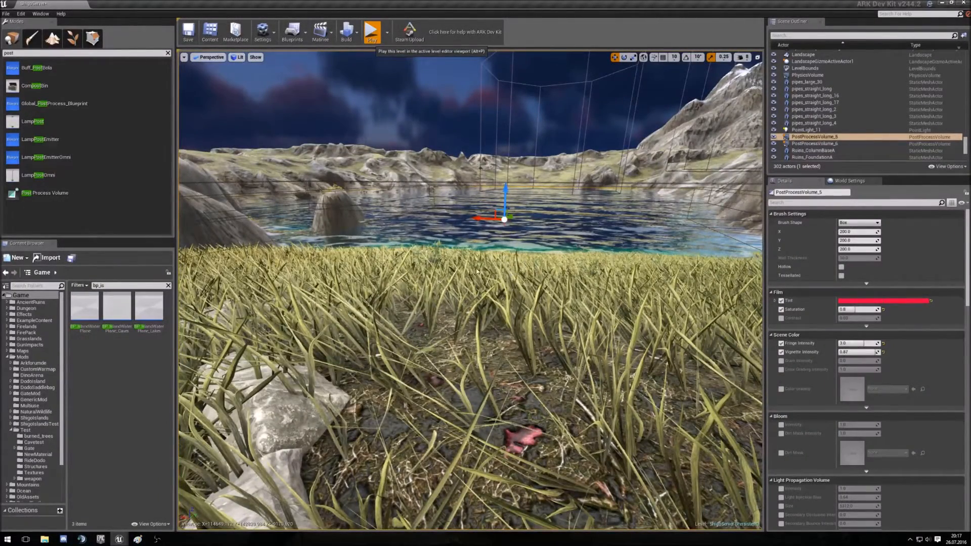
key("alt+p")
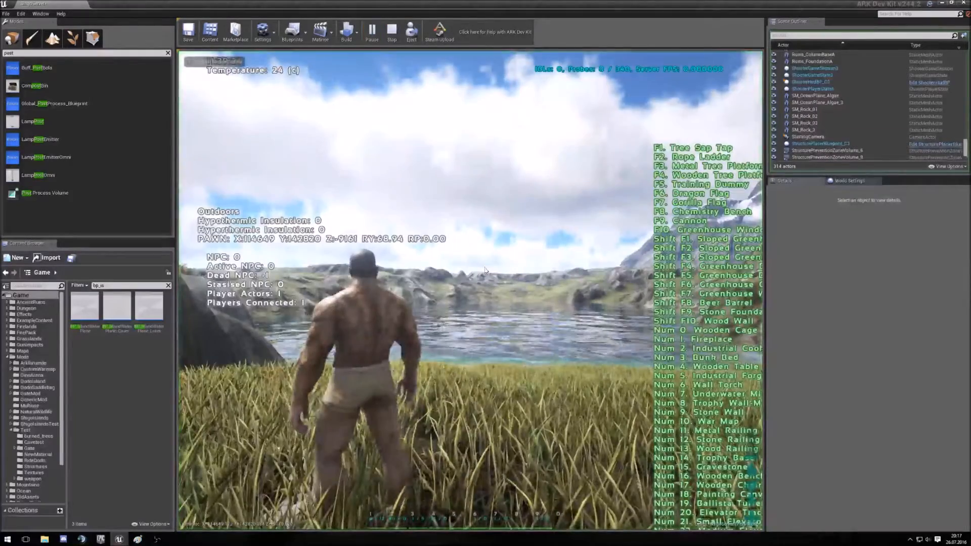
key("w")
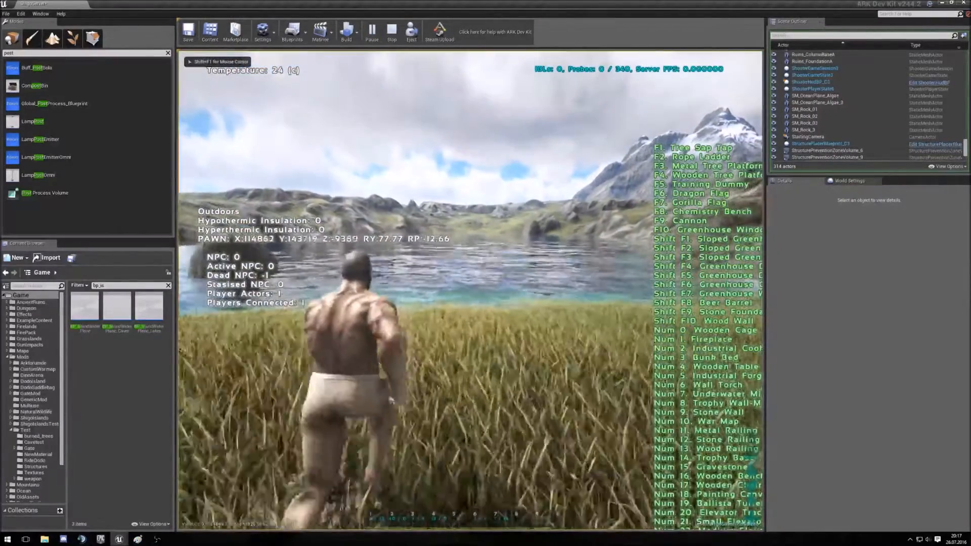
key("w")
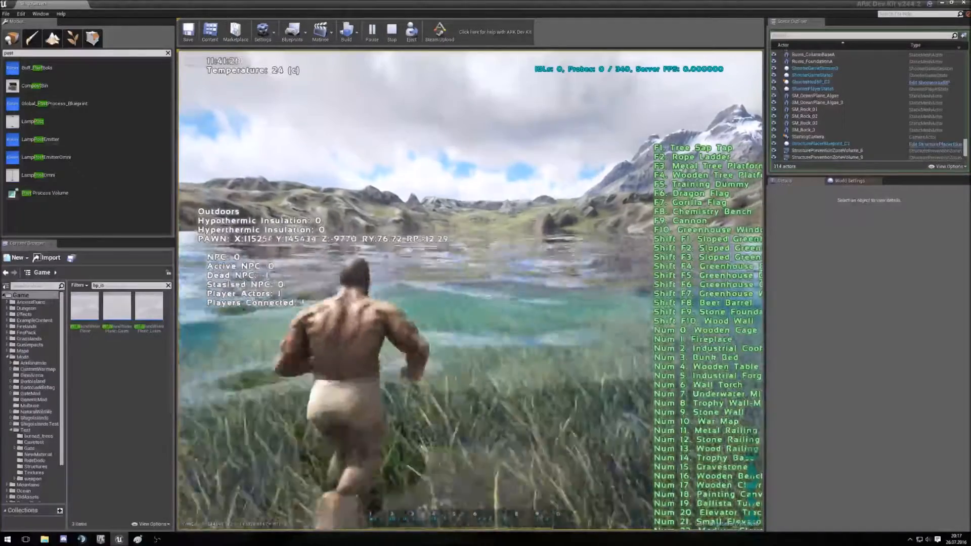
key("w")
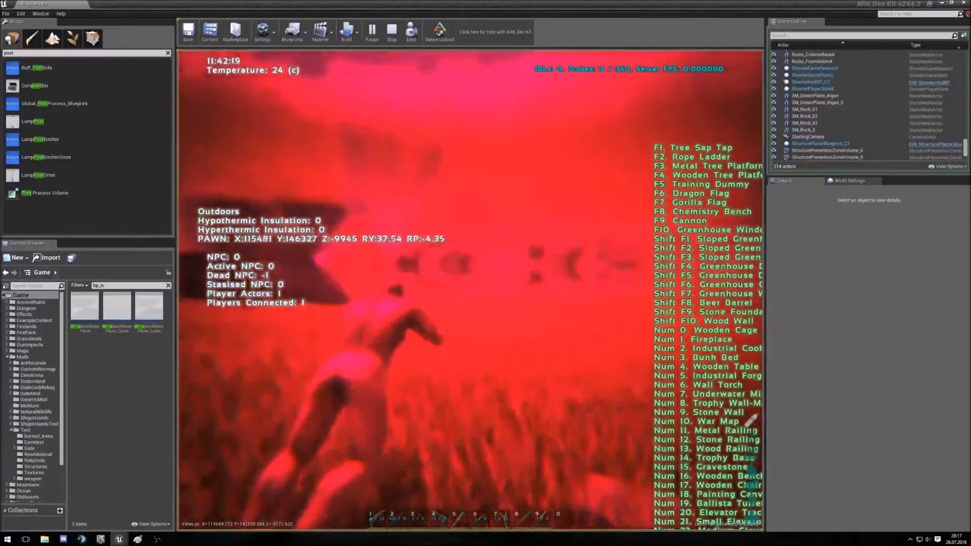
key("w")
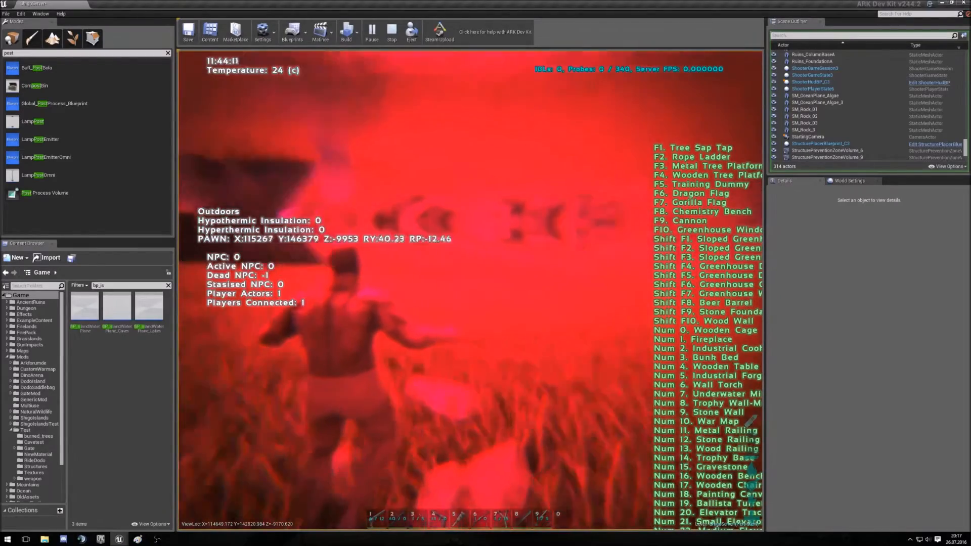
Move the character back out of the water to the shallows and end the play session
key("s")
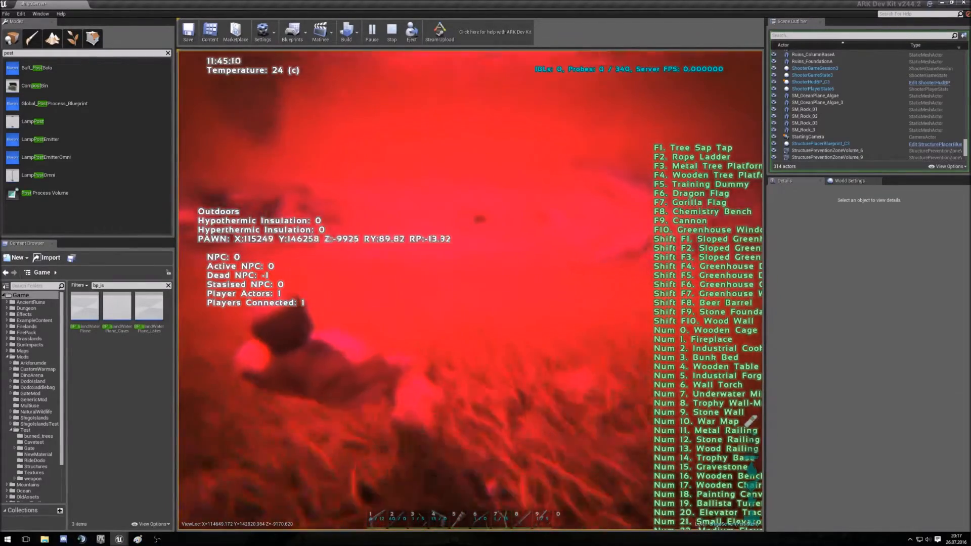
key("s")
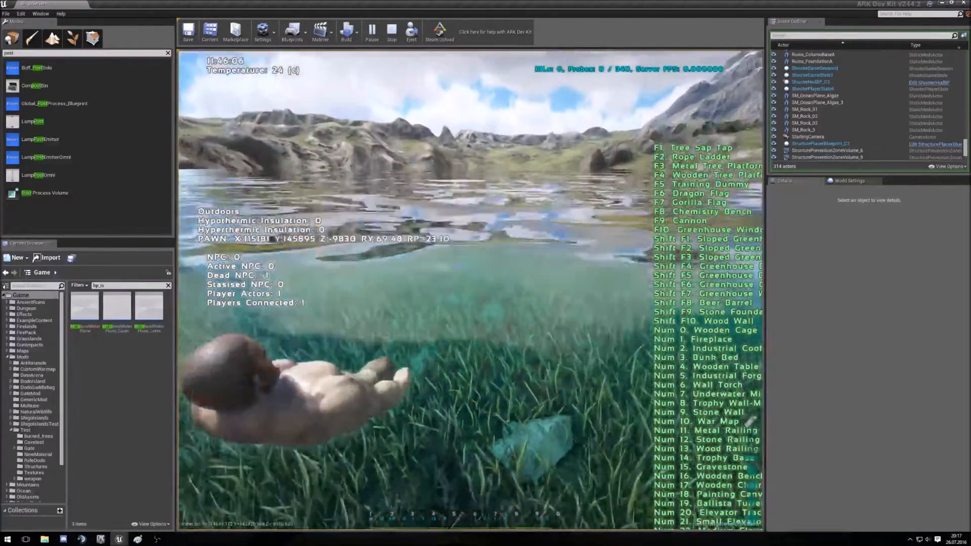
key("s")
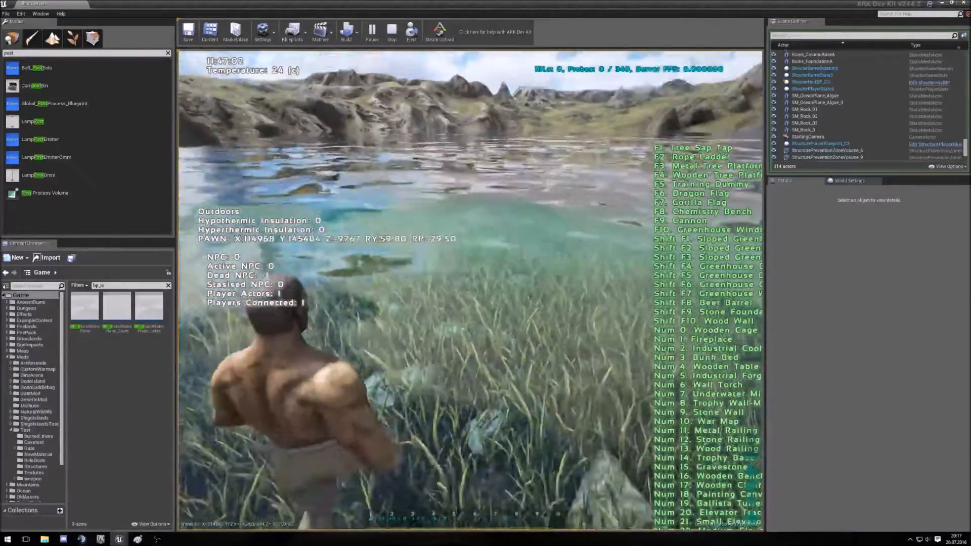
key("Escape")
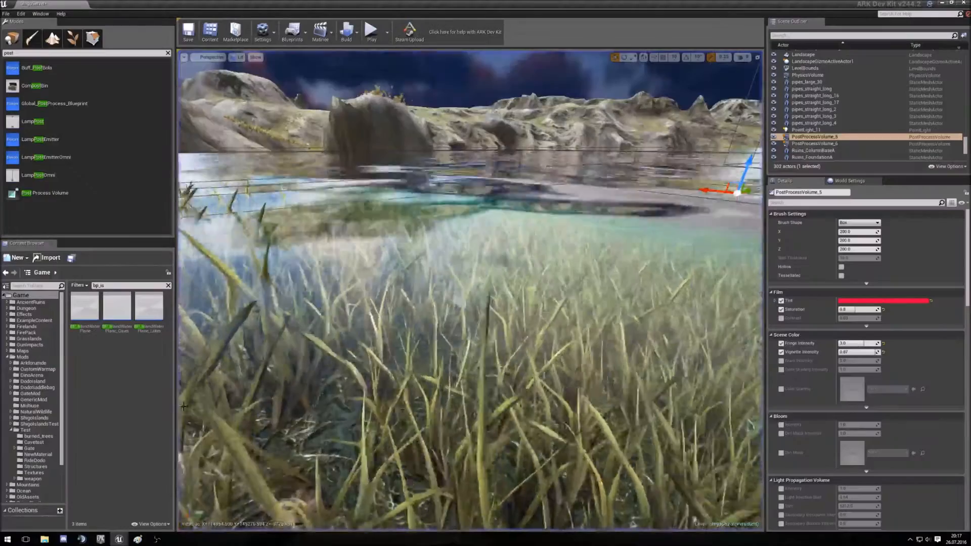
Turn off the post process volume's film tint override and add two elements to its blendables
left_click(781, 300)
scroll(803, 327, "down", 9)
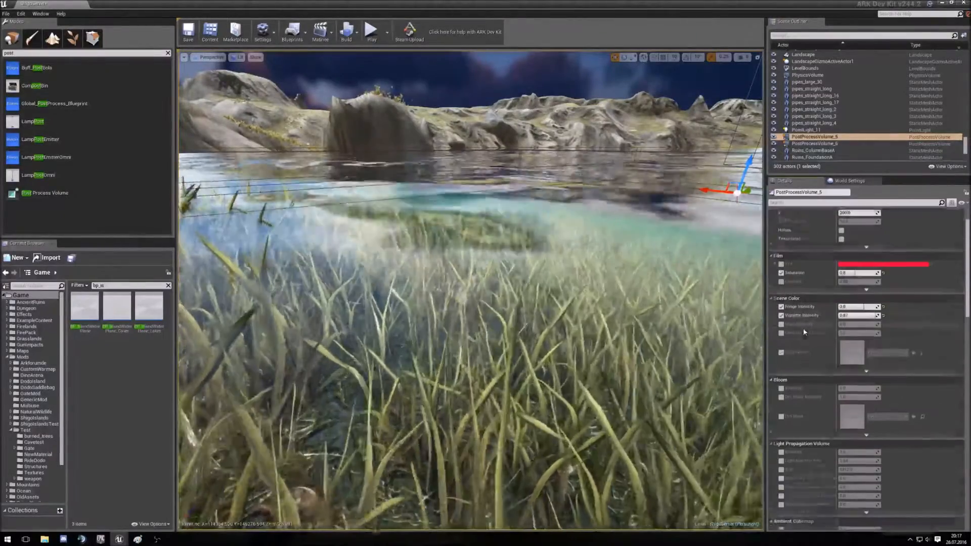
scroll(801, 348, "down", 7)
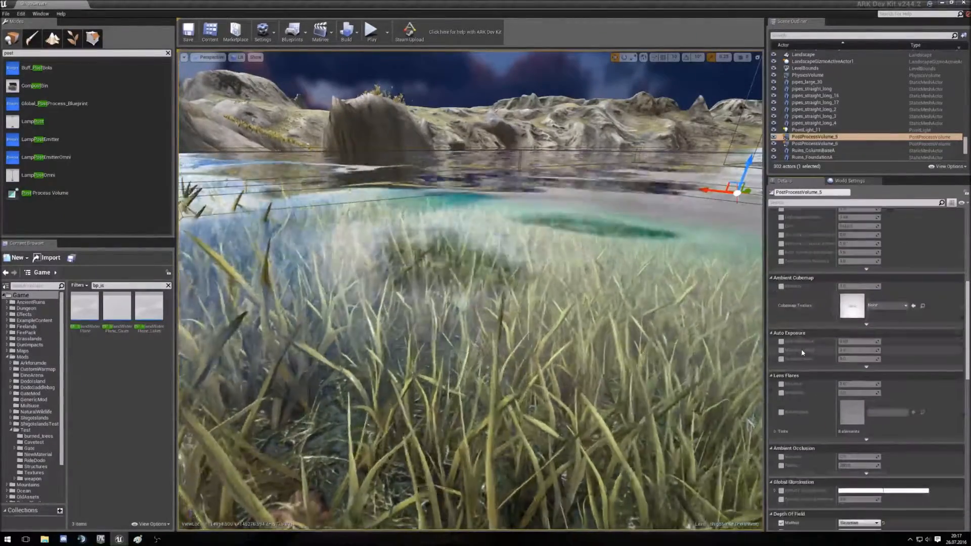
scroll(806, 353, "down", 8)
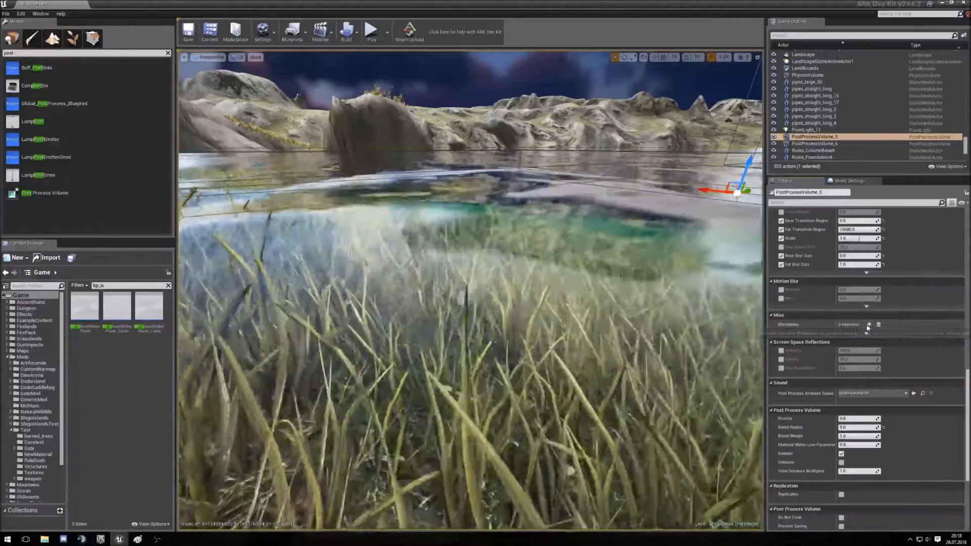
left_click(869, 325)
left_click(870, 326)
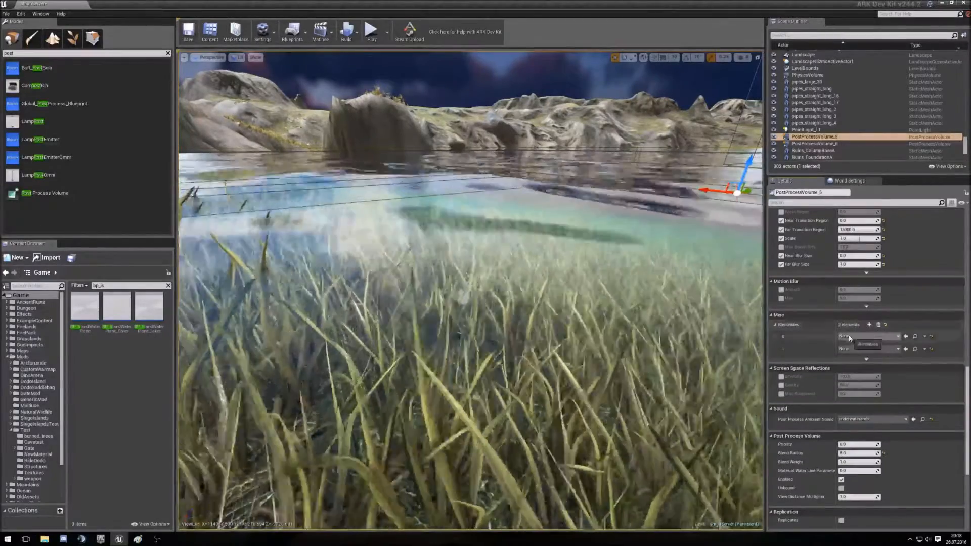
Assign the PP_underwaterExtinction_Inst material instance to the first blendable of the post process volume
left_click(850, 336)
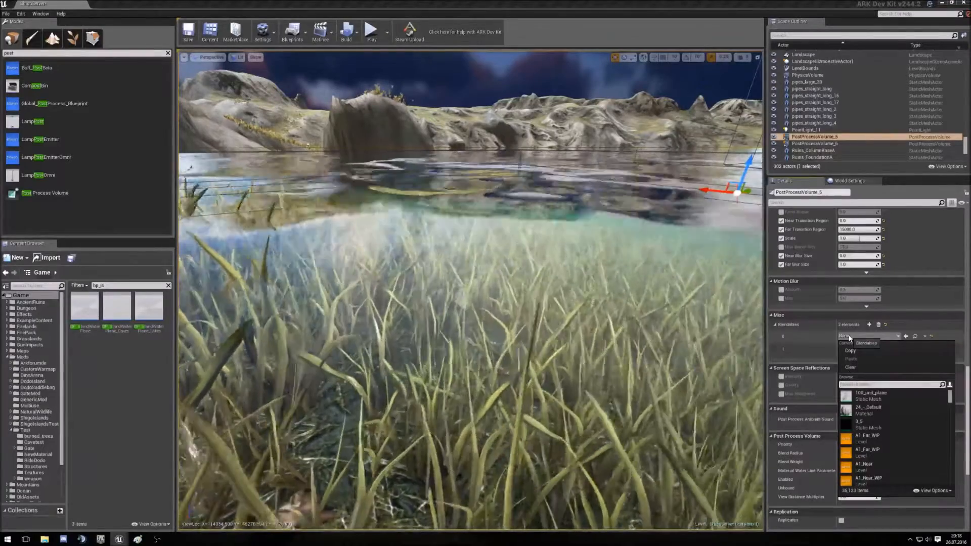
type("PP_")
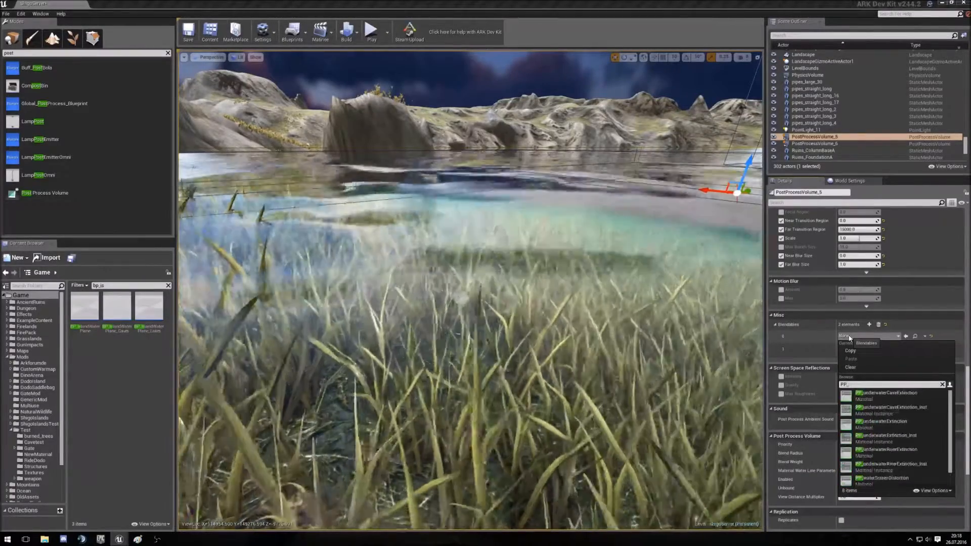
type("uderwater")
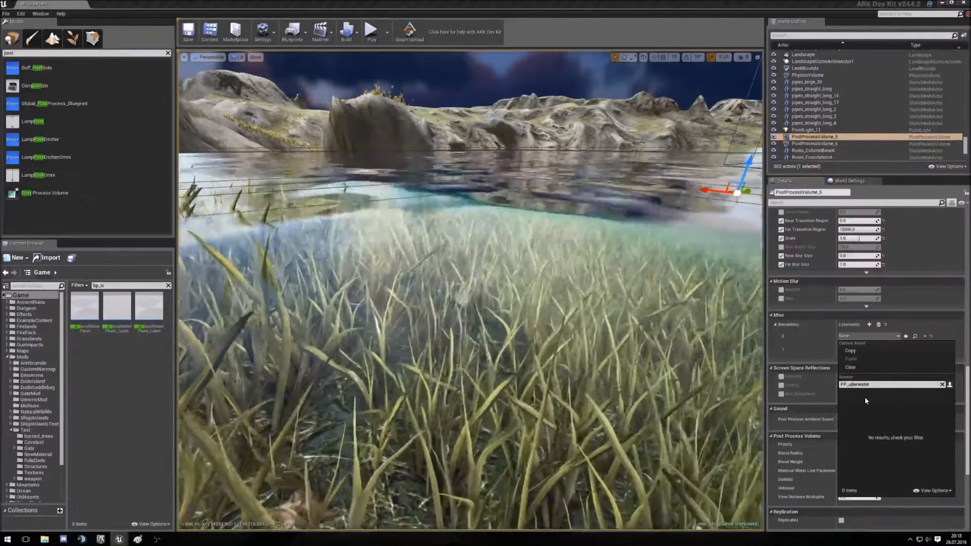
type("n")
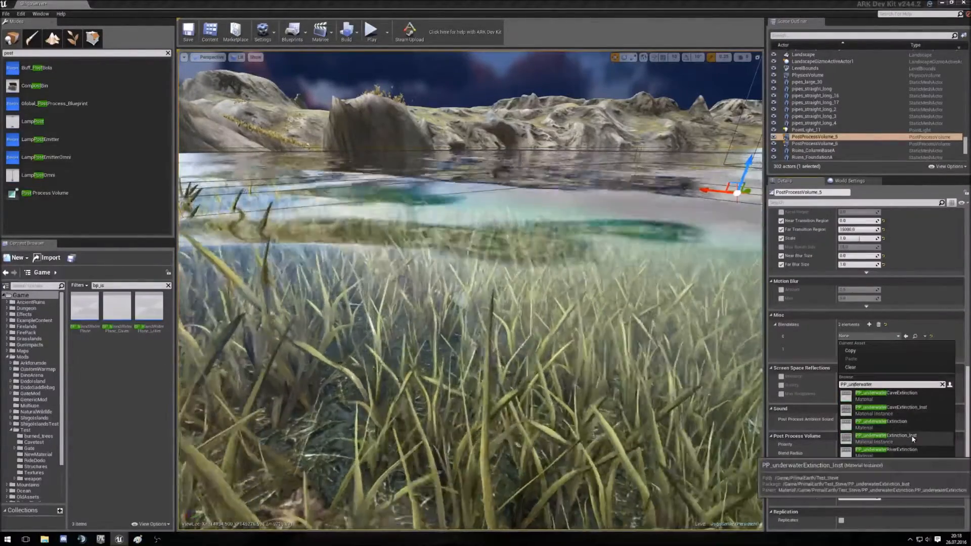
left_click(886, 436)
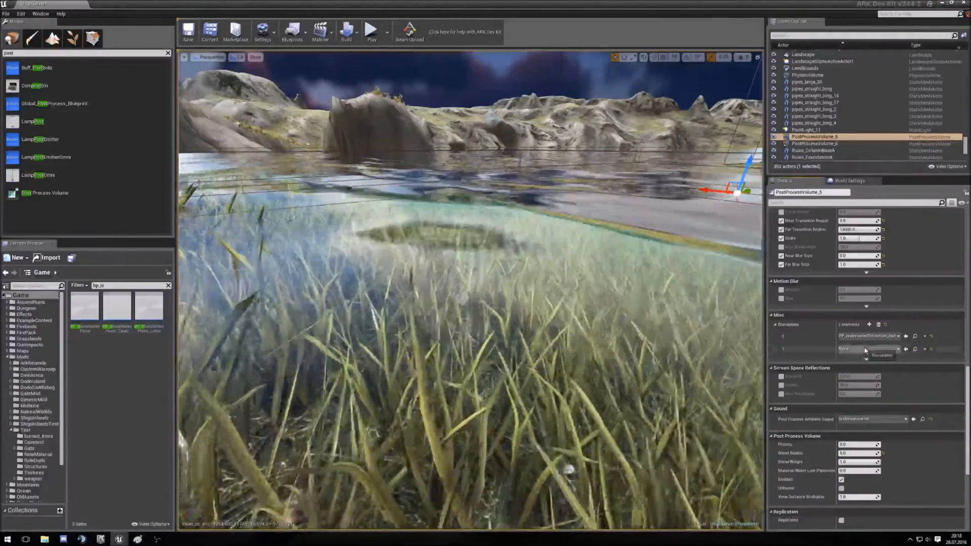
Assign the PP_waterScreenDistortion_Inst material instance to the second blendable of the post process volume
left_click(866, 350)
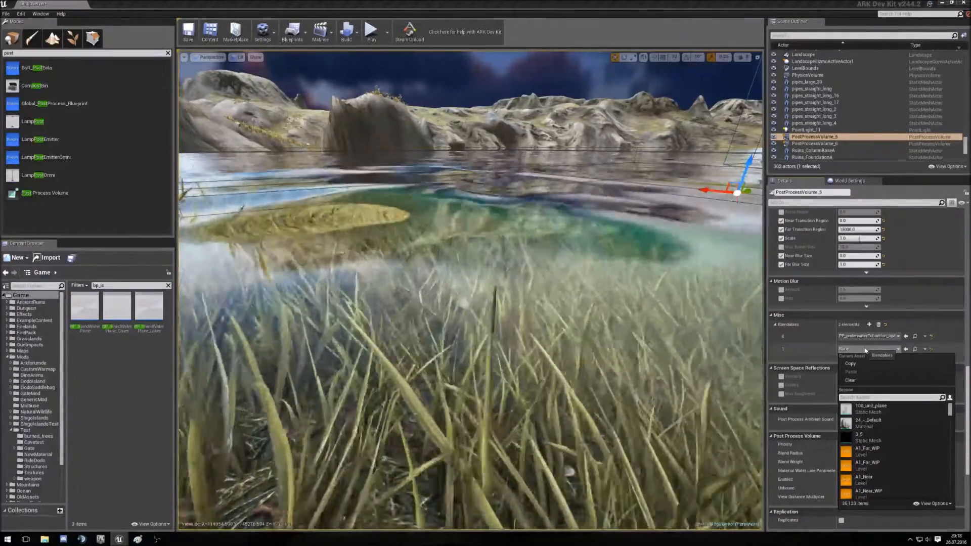
type("PP")
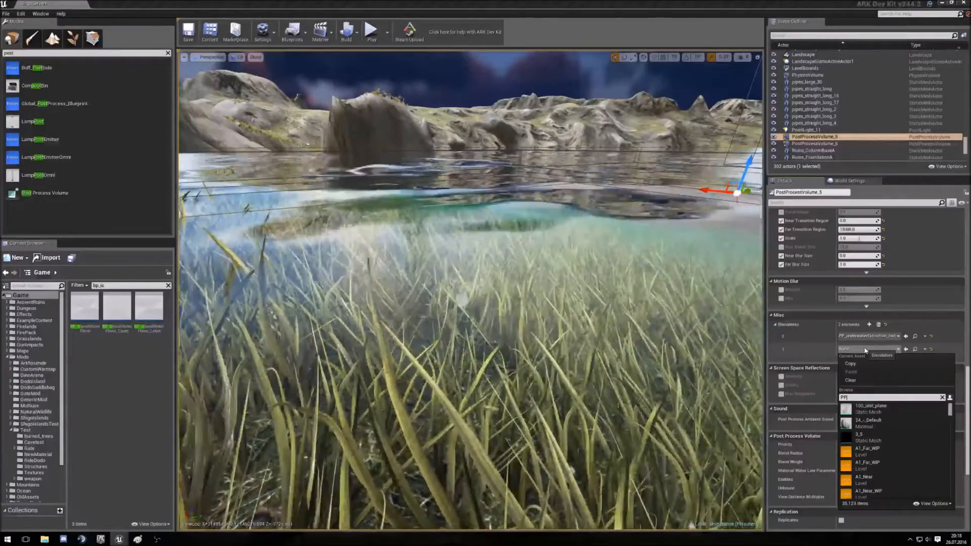
type("_wat")
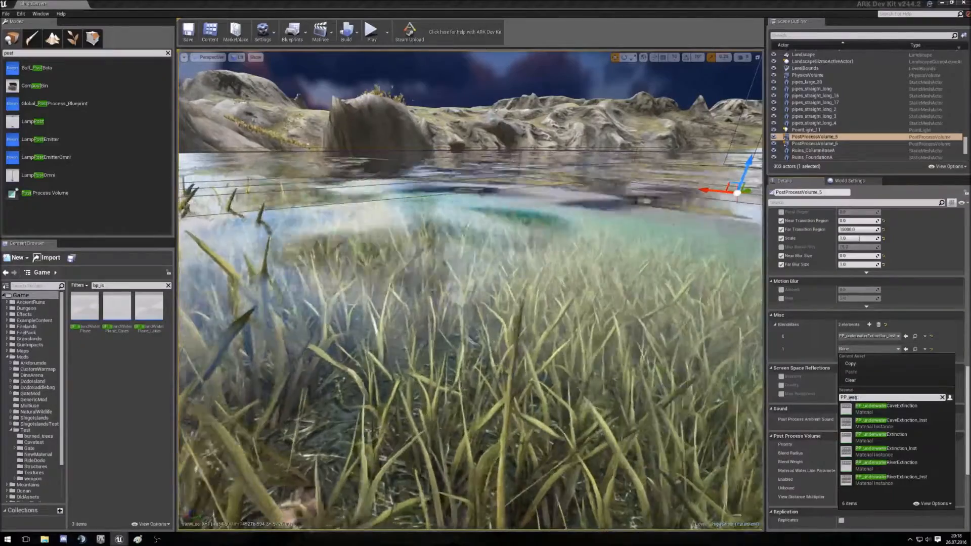
type("screen")
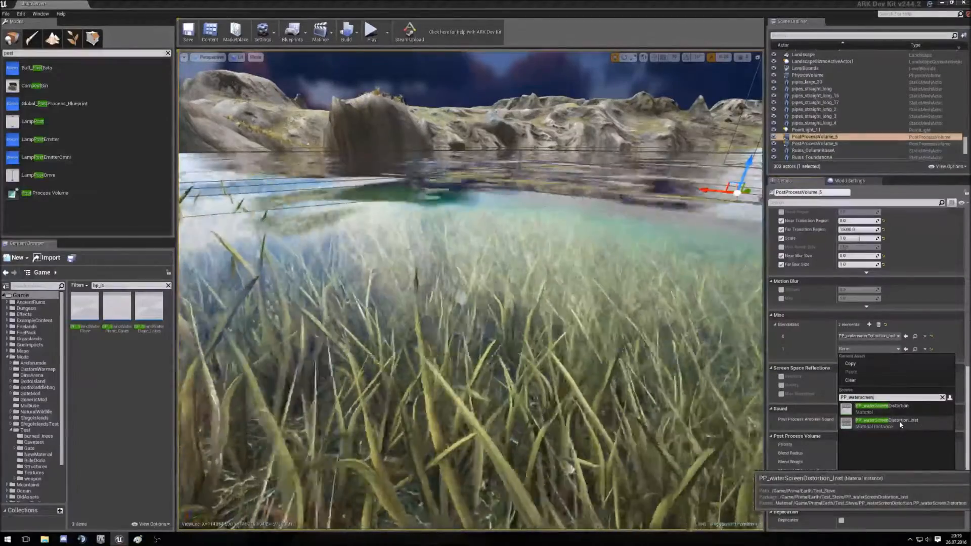
left_click(900, 425)
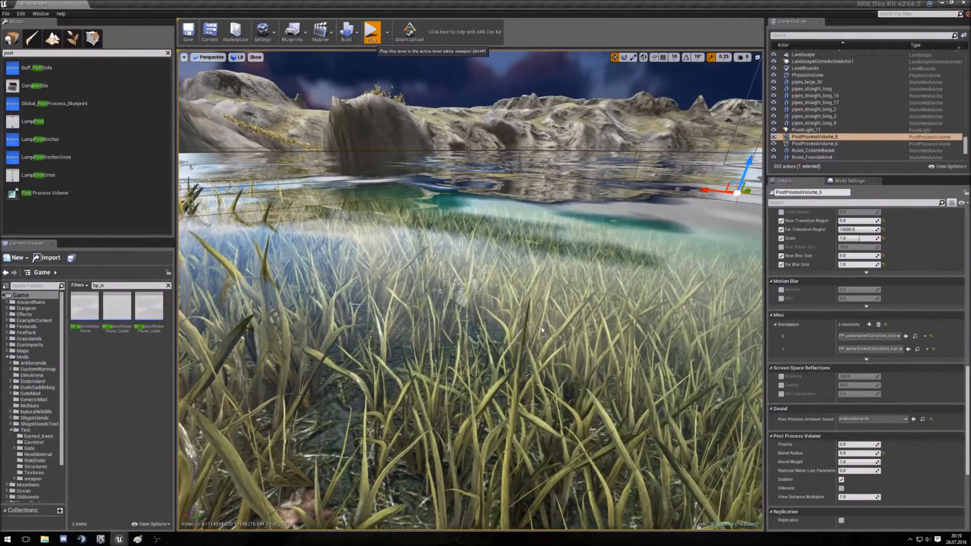
Play the level from the shallows and swim the character underwater to examine the extinction and distortion effects
key("alt+p")
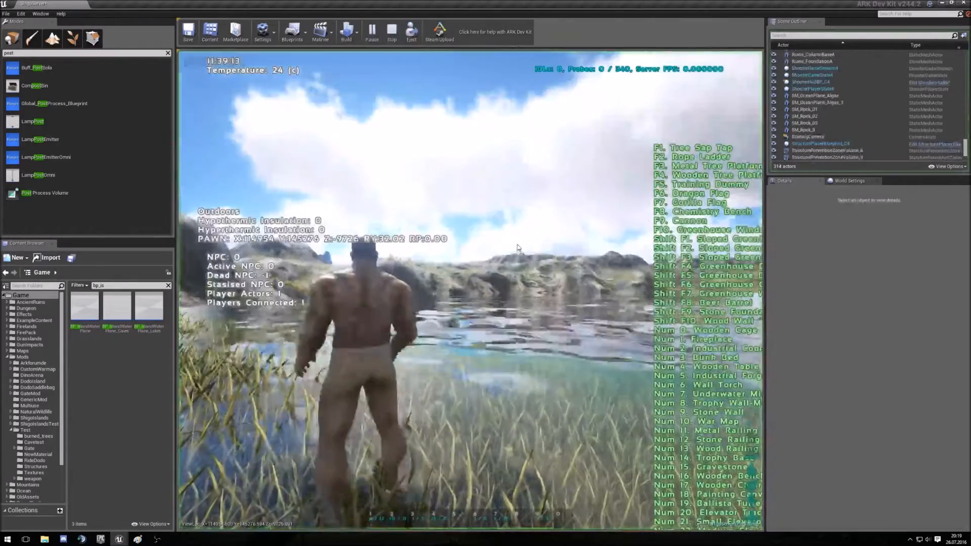
key("w")
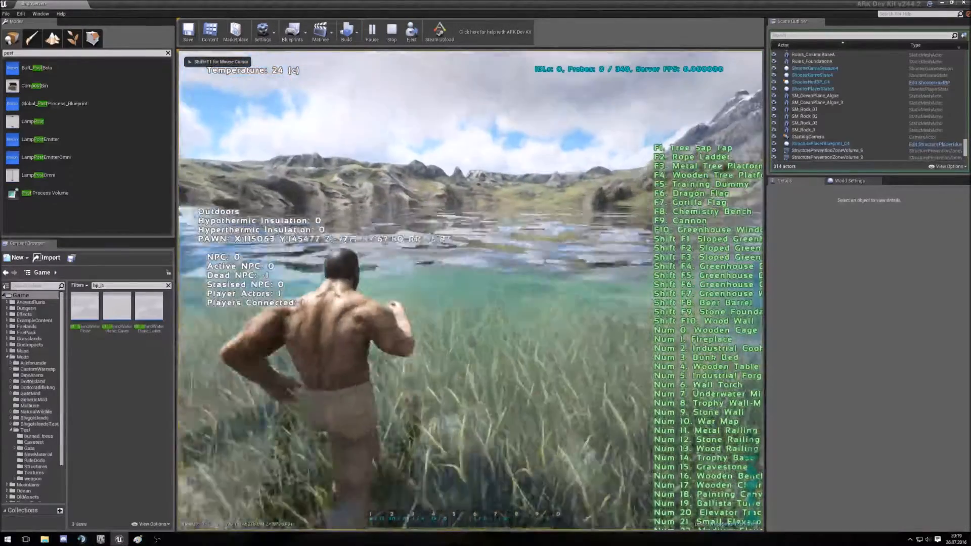
key("w")
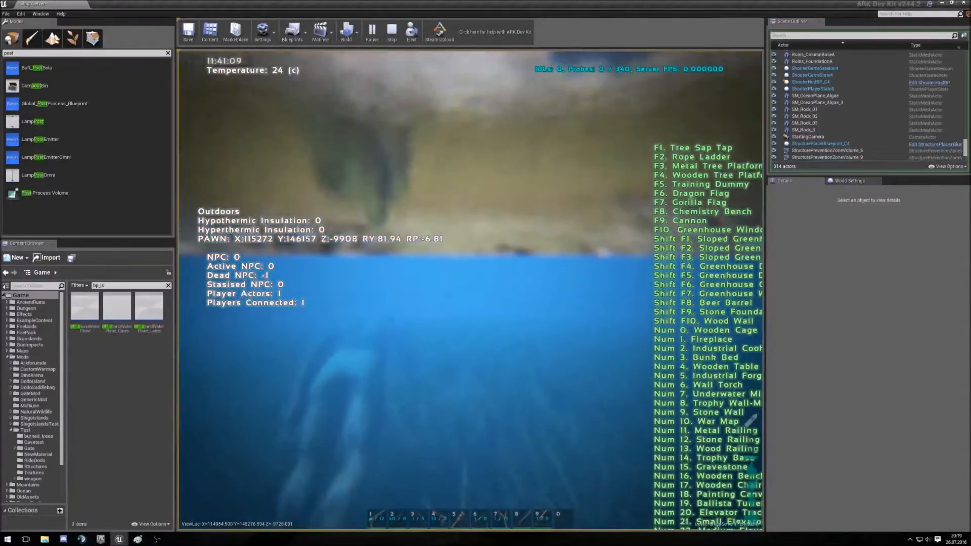
key("w")
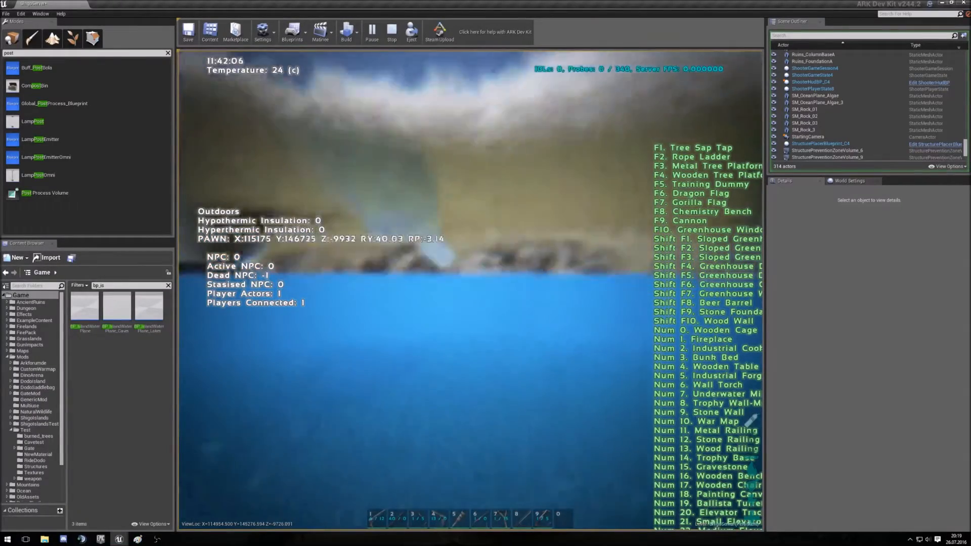
key("w")
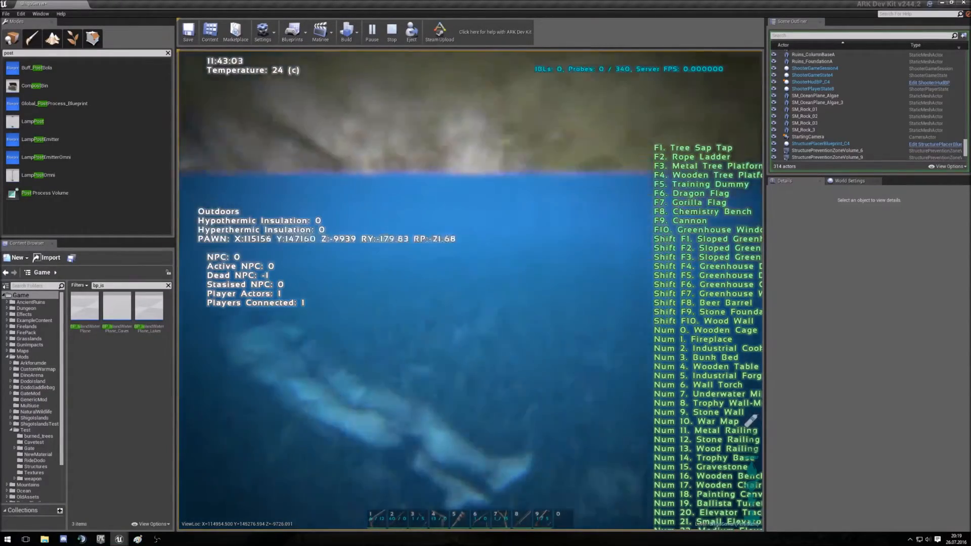
key("d")
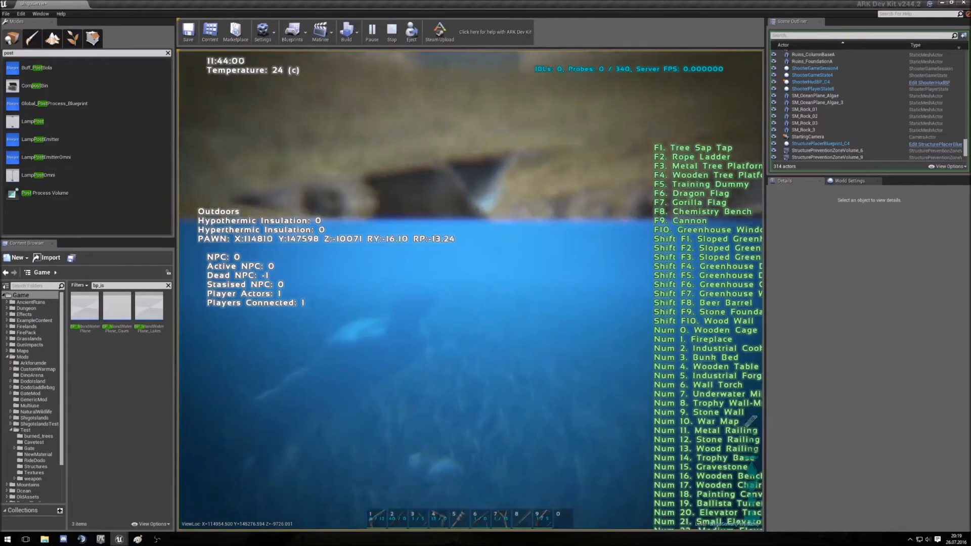
key("w")
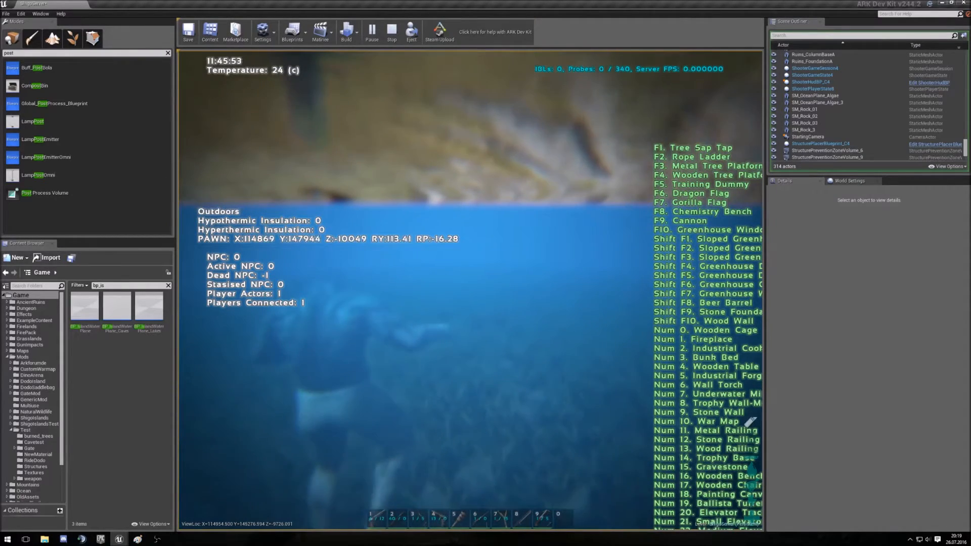
Swim the character through the lake to examine the underwater effect, surface in the shallows, and stop playing the level
key("grave")
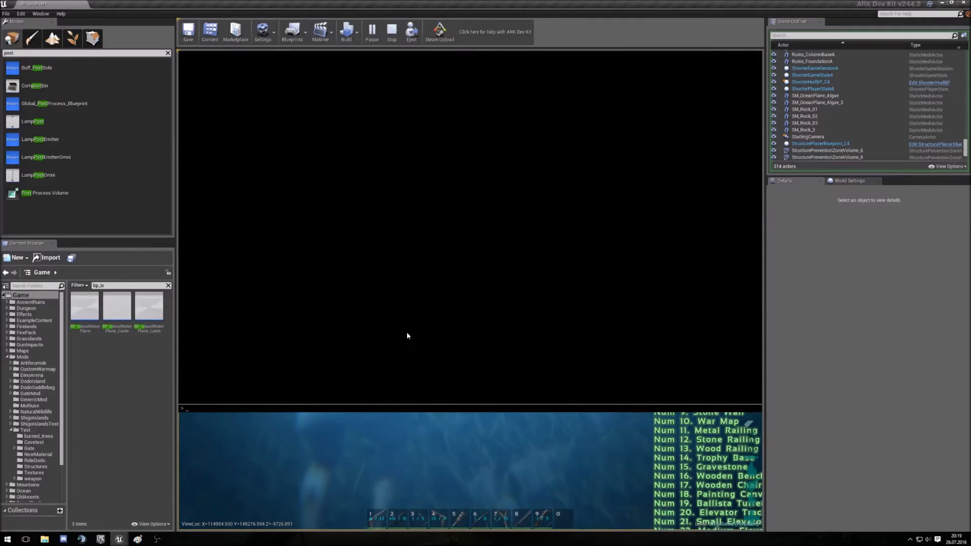
left_click(407, 333)
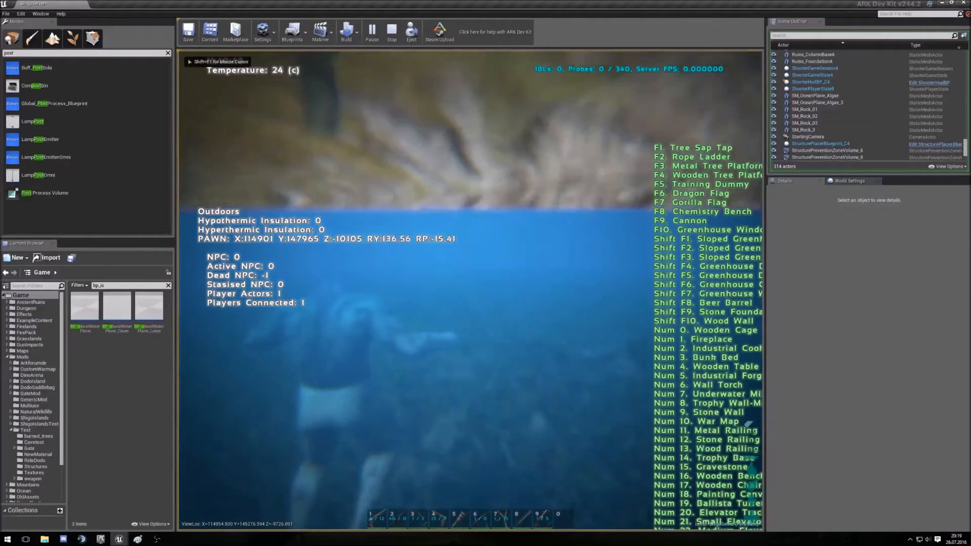
key("w")
key("w")
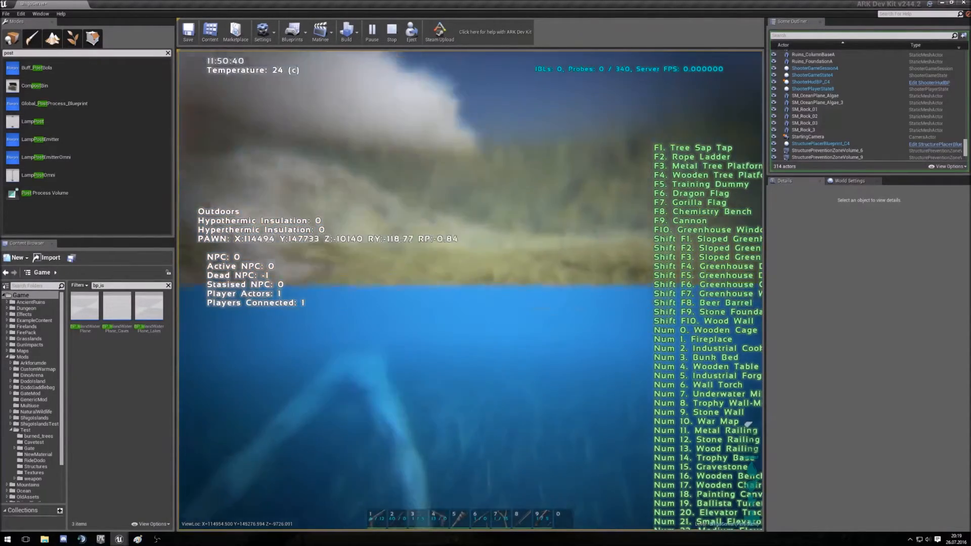
key("w")
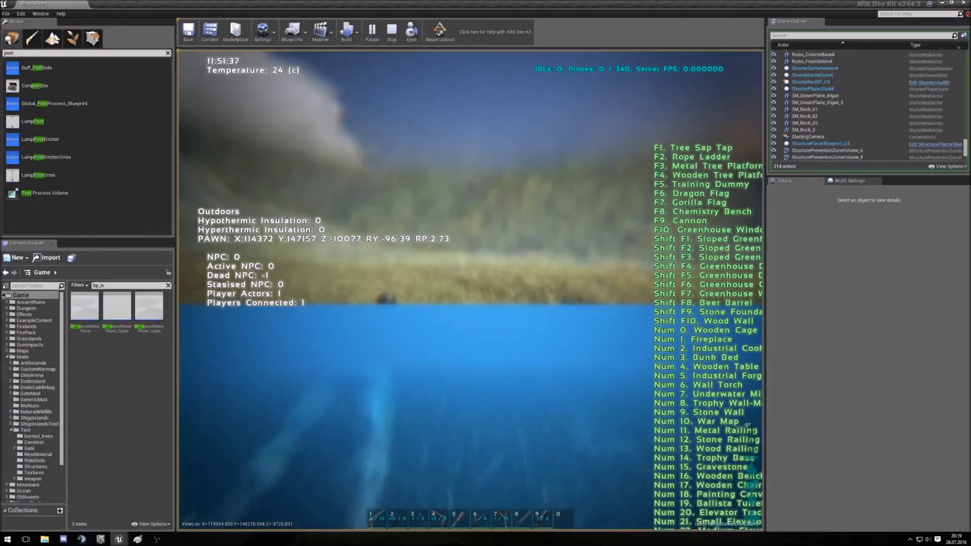
key("w")
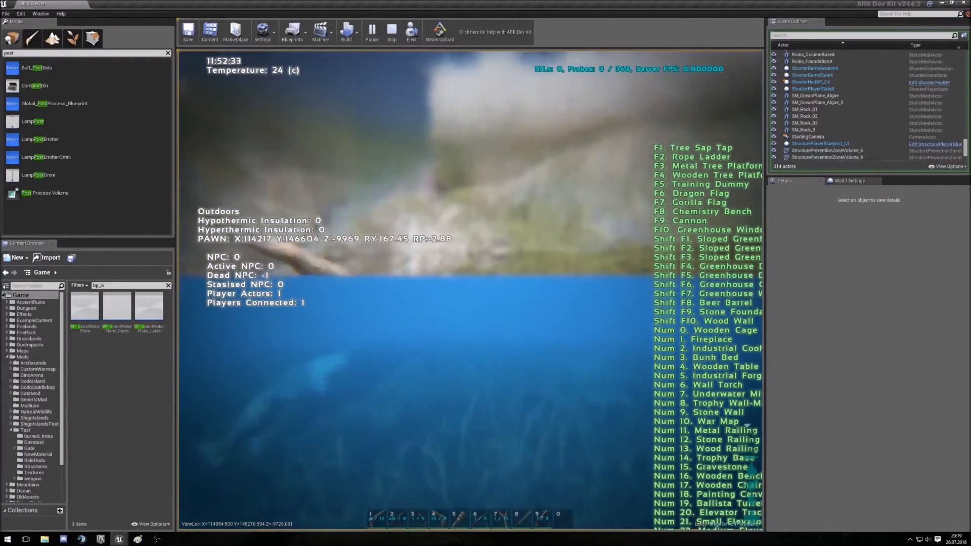
key("w")
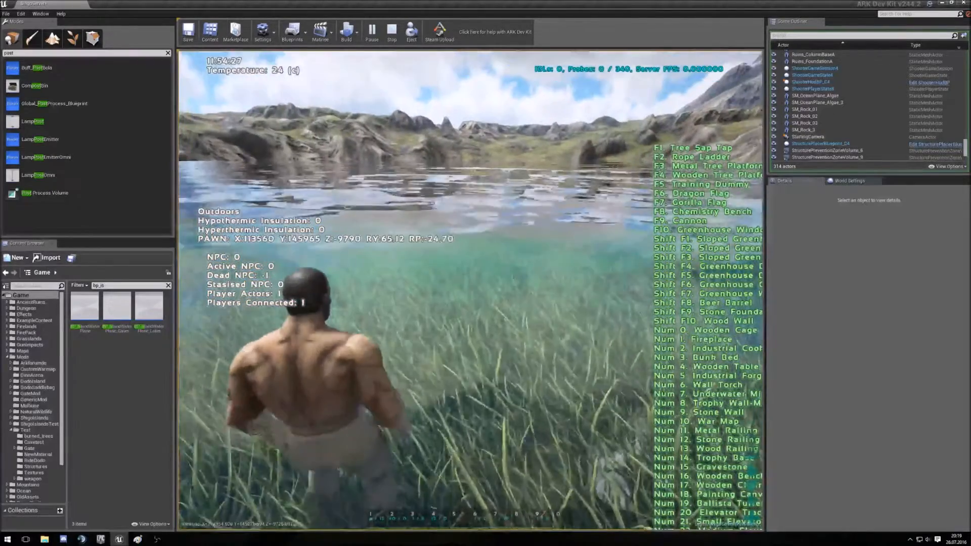
key("Escape")
key("Escape")
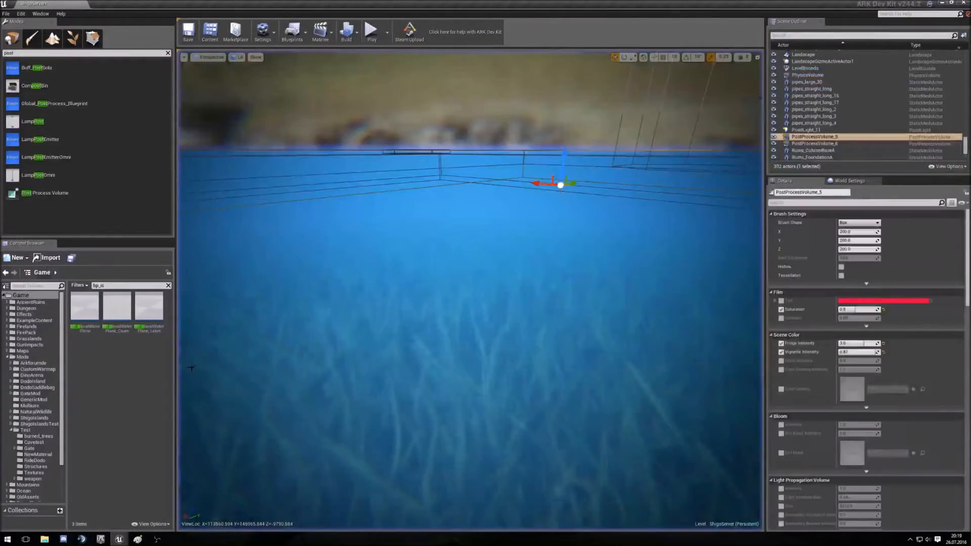
Add an OnPostProcessVolumeEntered event for PostProcessVolume_5 to the level blueprint
key("f")
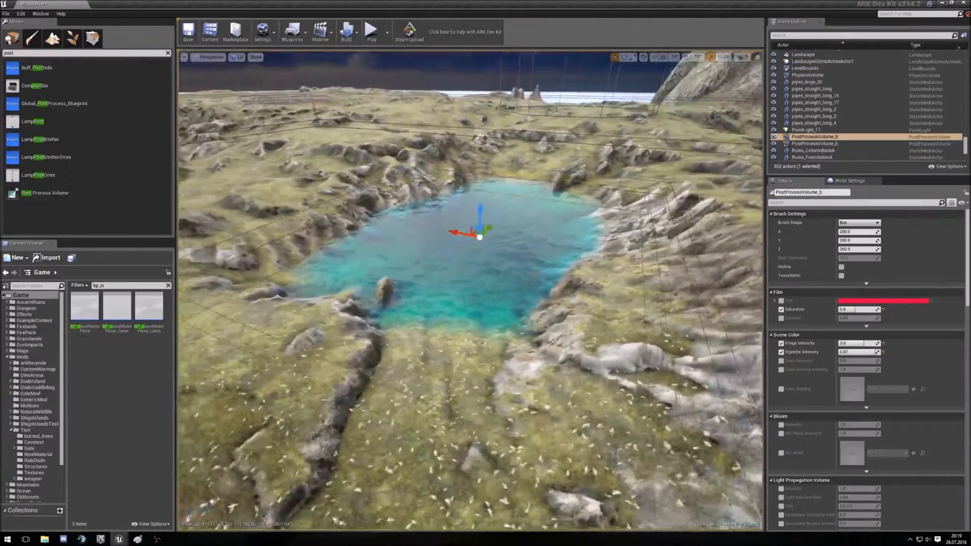
key("w")
mouse_move(330, 343)
right_mouse_down()
mouse_move(354, 361)
mouse_move(332, 355)
mouse_move(330, 343)
right_mouse_up()
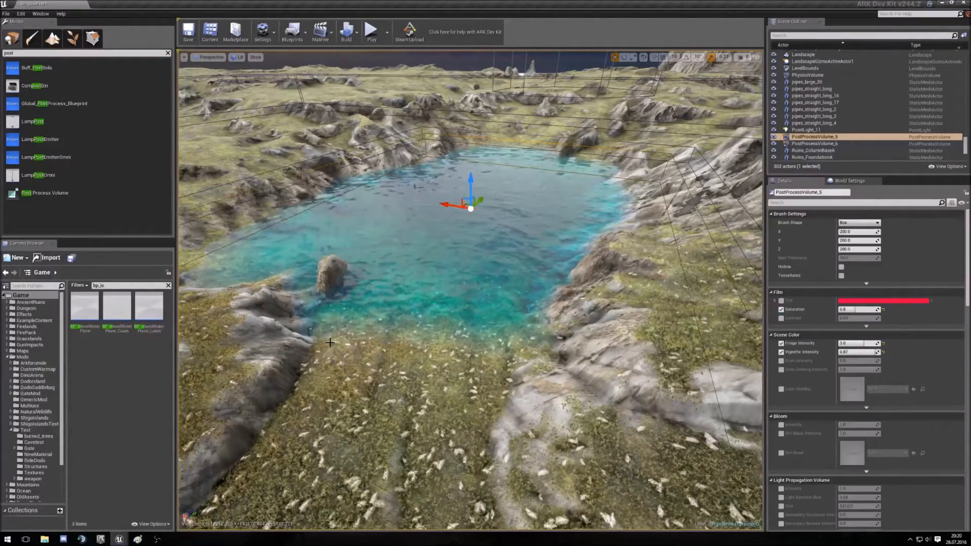
left_click(824, 138)
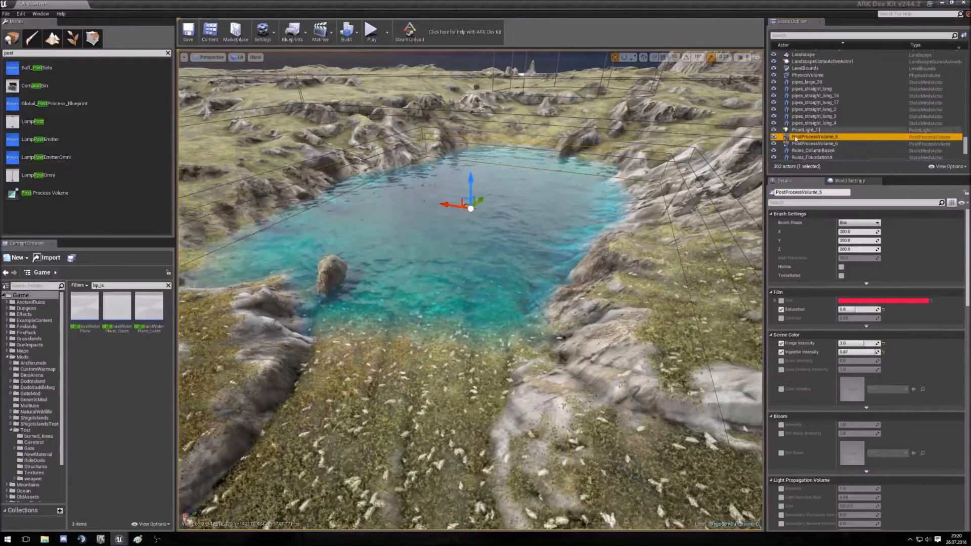
right_click(810, 137)
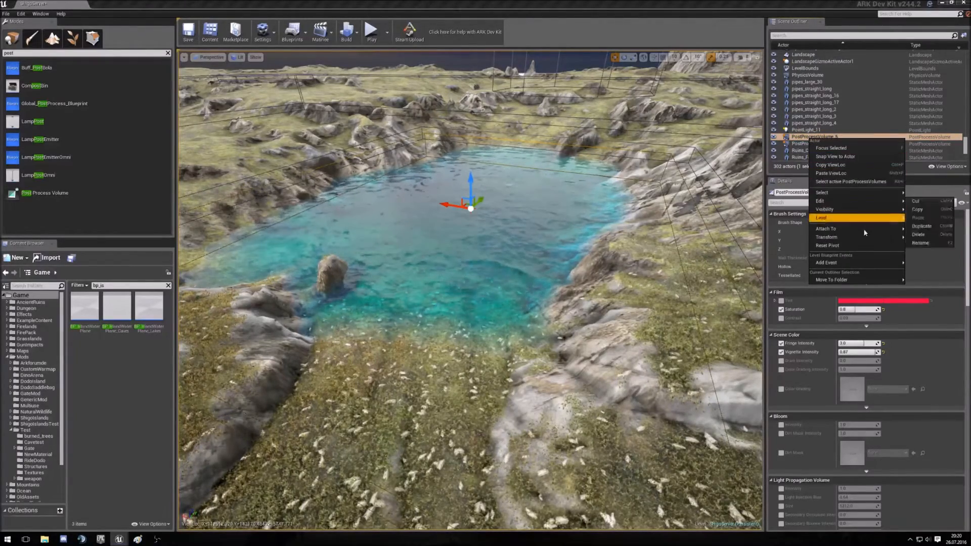
mouse_move(857, 262)
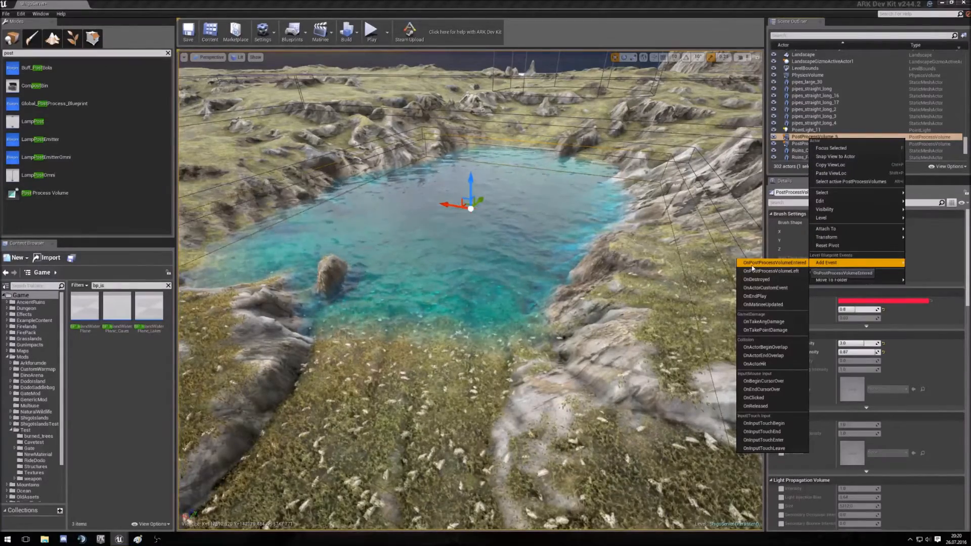
left_click(782, 264)
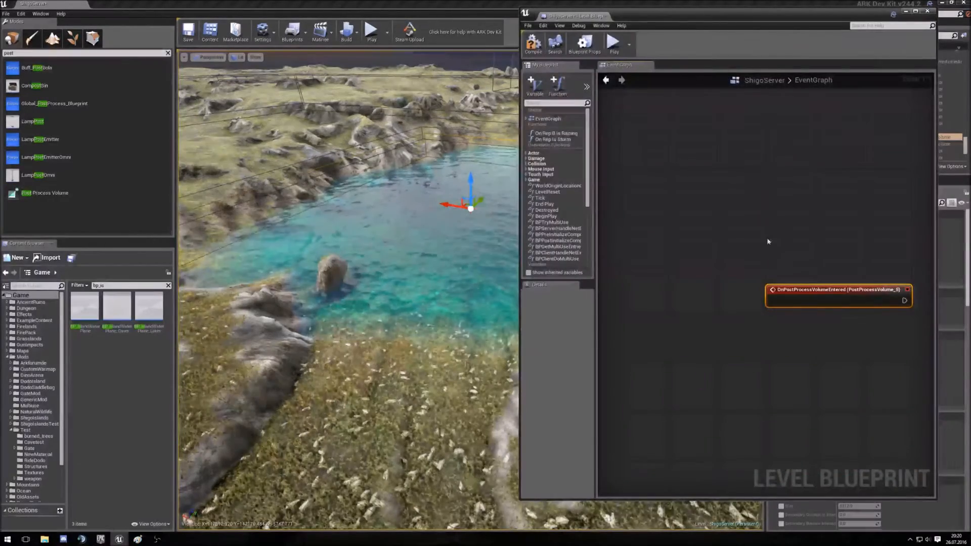
Move the level blueprint window clear of the outliner and add an OnPostProcessVolumeLeft event for PostProcessVolume_5
left_click_drag(785, 25, 305, 32)
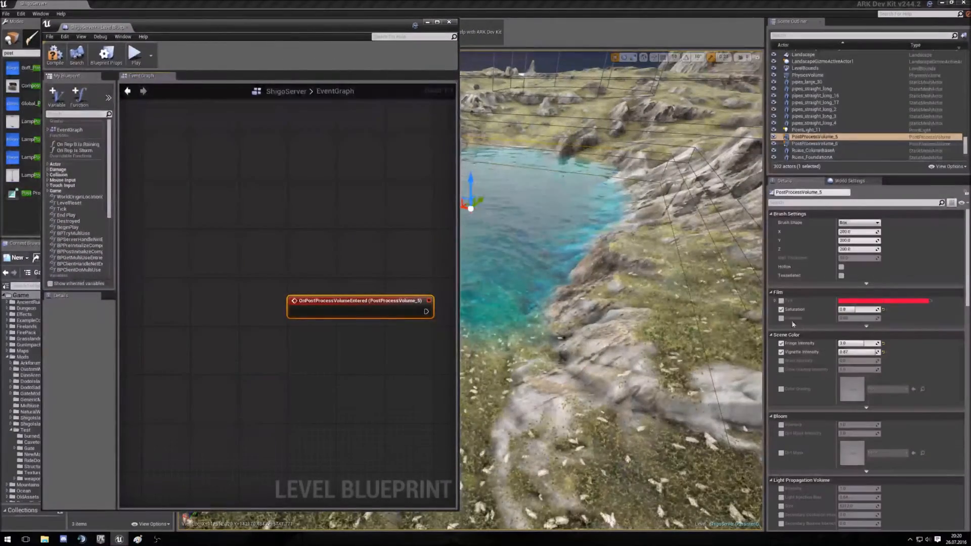
right_click(848, 140)
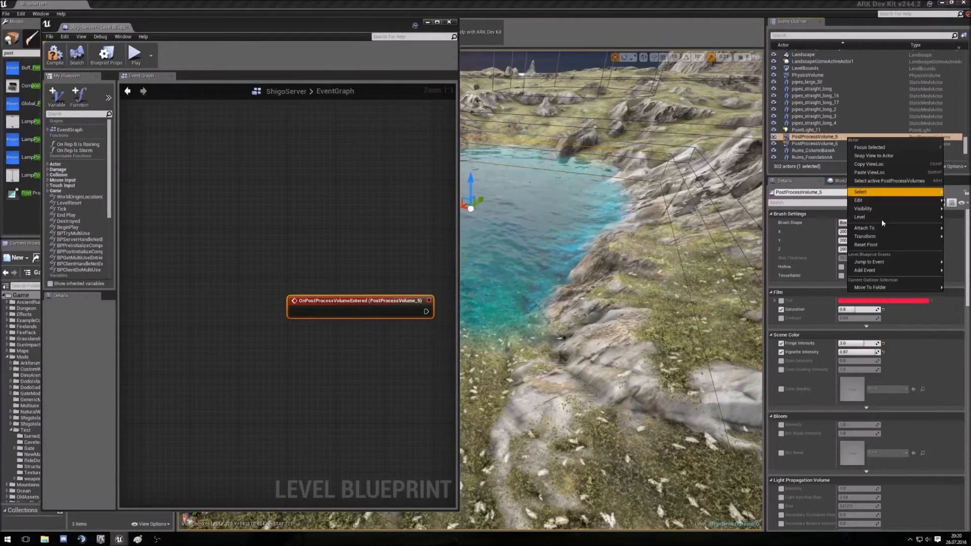
mouse_move(885, 270)
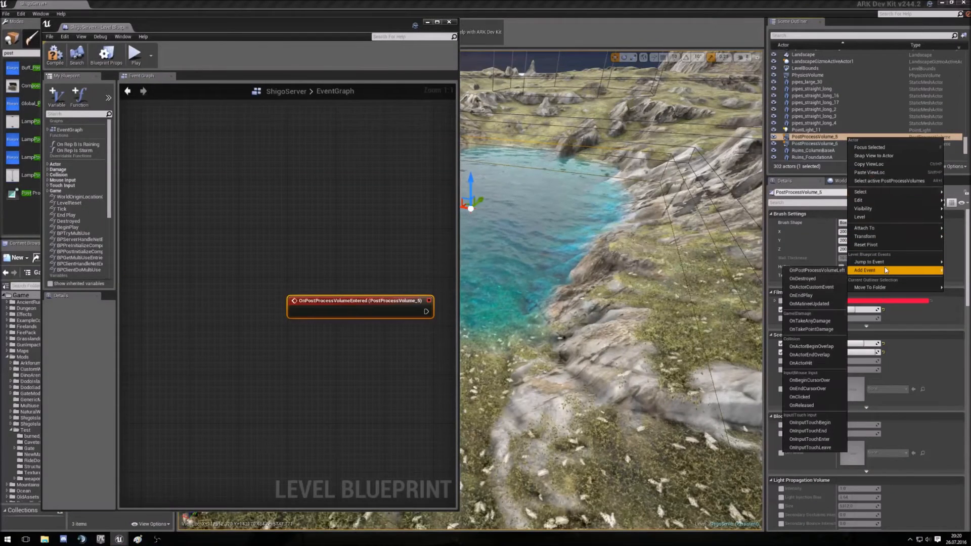
left_click(833, 271)
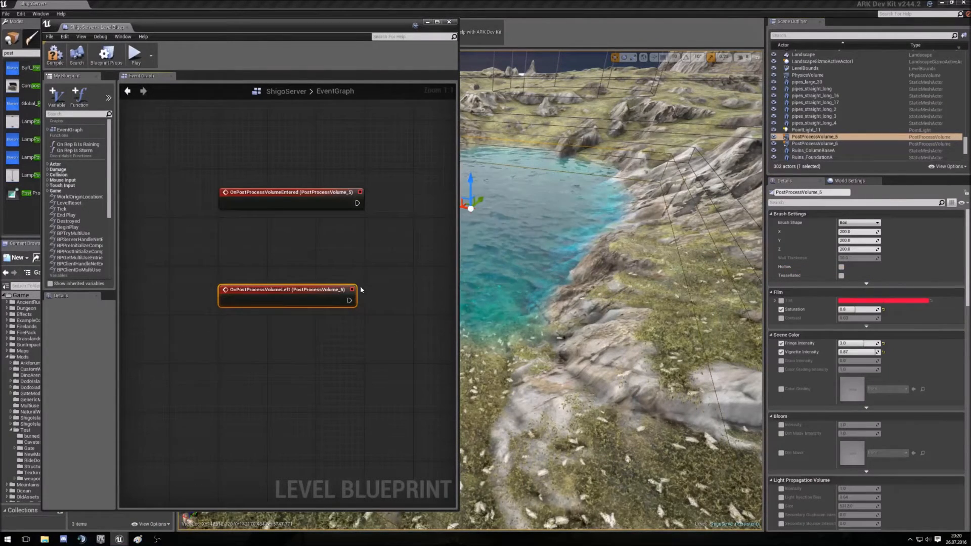
Maximize the level blueprint and move both new PostProcessVolume_5 event nodes beside the existing water volume event rows
left_click(438, 22)
scroll(447, 229, "down", 12)
scroll(482, 225, "up", 4)
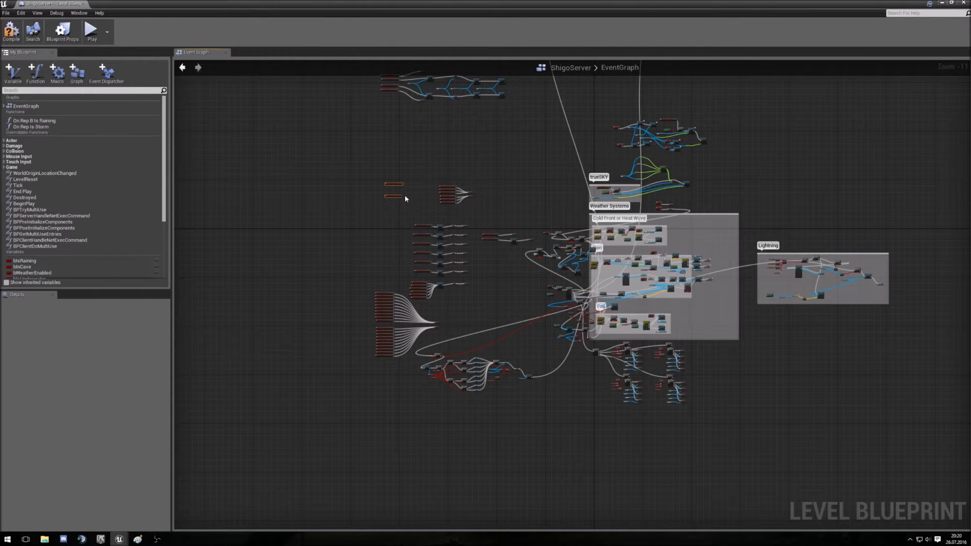
scroll(405, 198, "up", 9)
right_click_drag(408, 264, 386, 356)
scroll(370, 224, "down", 1)
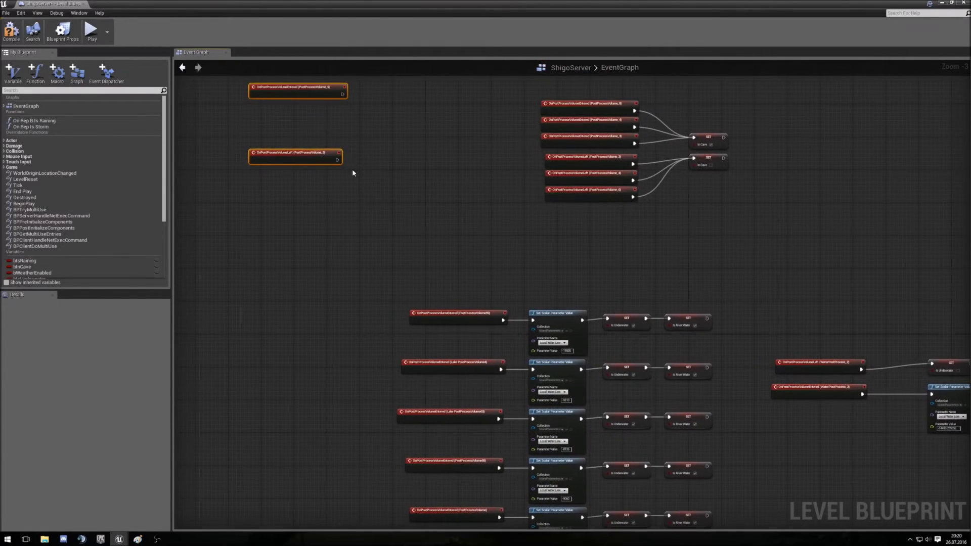
left_click_drag(304, 94, 332, 422)
right_click_drag(402, 436, 383, 258)
left_click(349, 264)
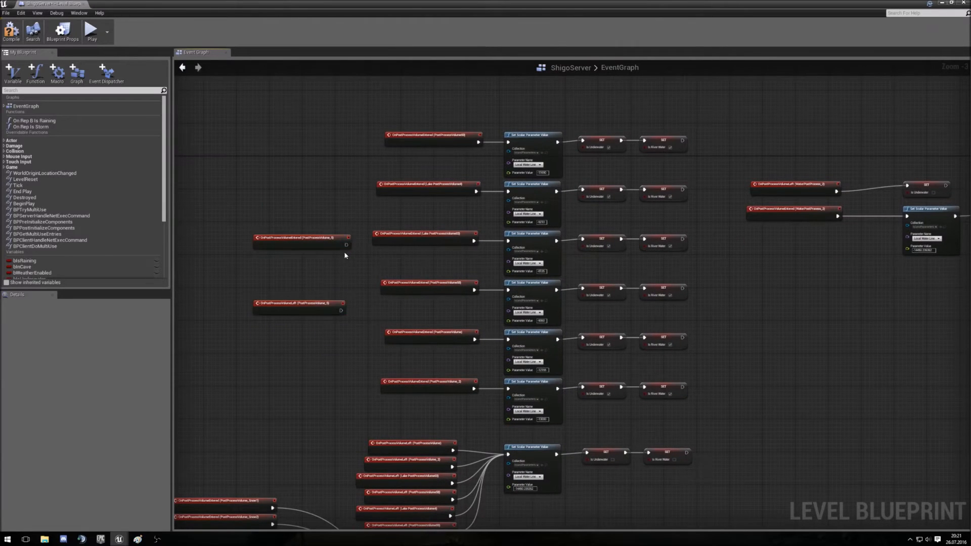
Place the PostProcessVolume_5 entered event above the existing entered events and its left event above the existing left events
left_click_drag(314, 246, 433, 96)
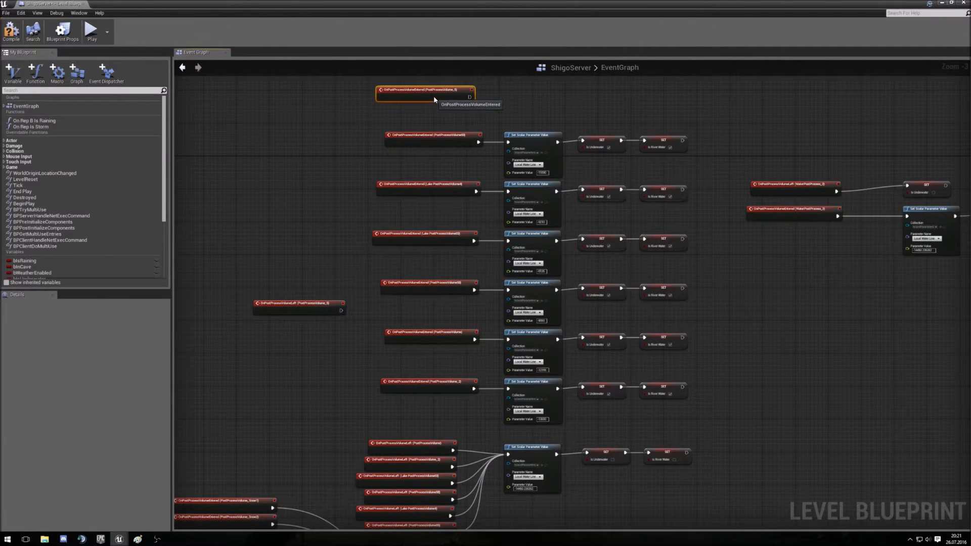
left_click_drag(313, 309, 423, 430)
right_click_drag(367, 183, 363, 351)
scroll(583, 305, "up", 3)
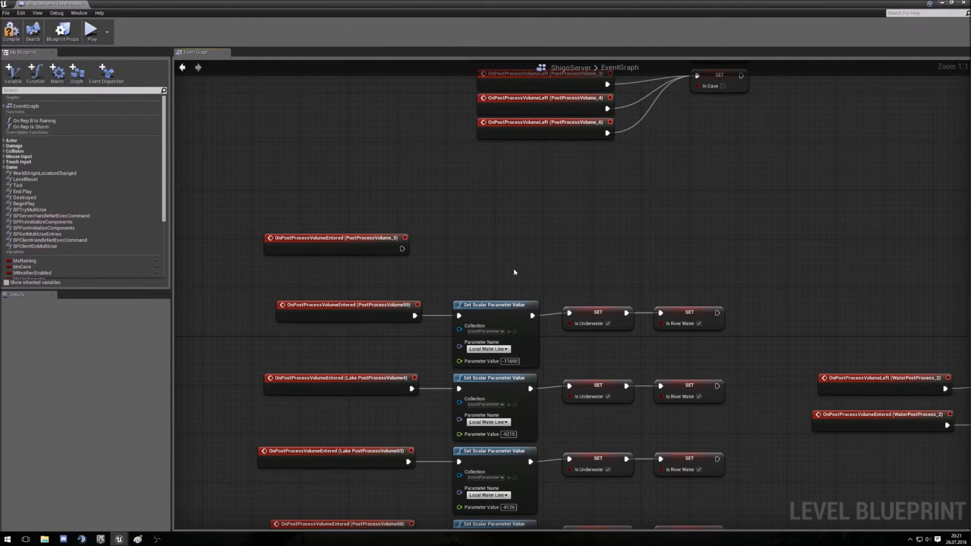
left_click_drag(366, 247, 379, 253)
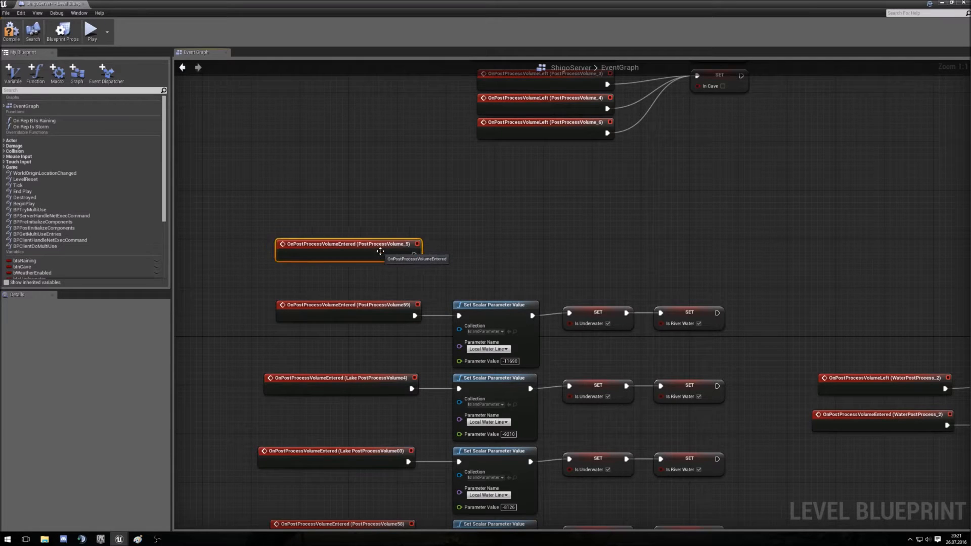
Duplicate the Set Scalar Parameter Value, Is Underwater and Is River Water nodes from the PostProcessVolume59 row and align them above it
left_click(502, 260)
left_click(525, 357)
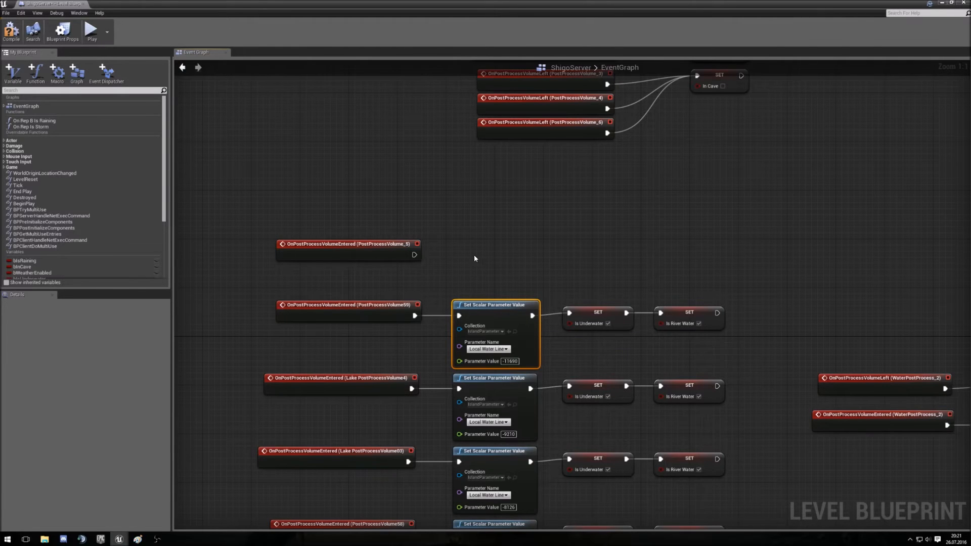
left_click_drag(470, 260, 728, 361)
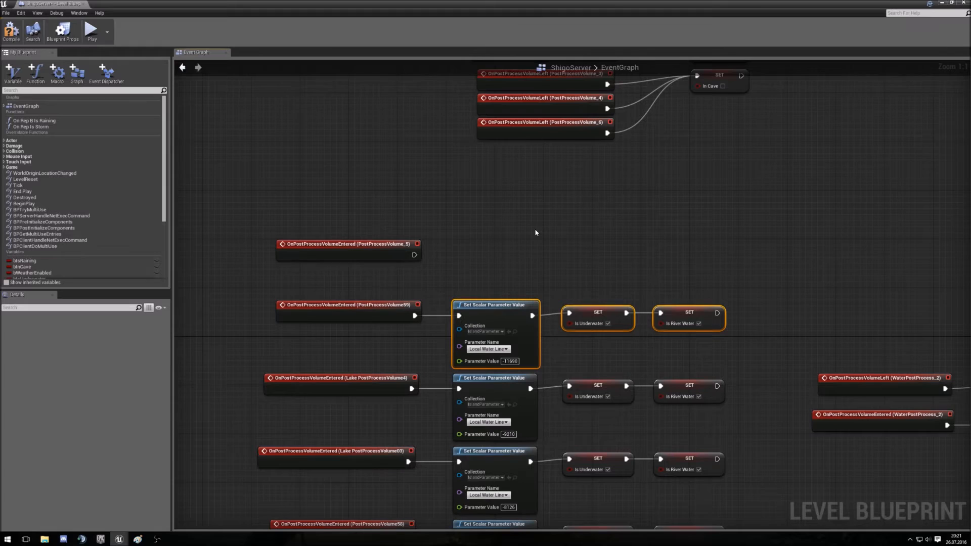
key("ctrl+v")
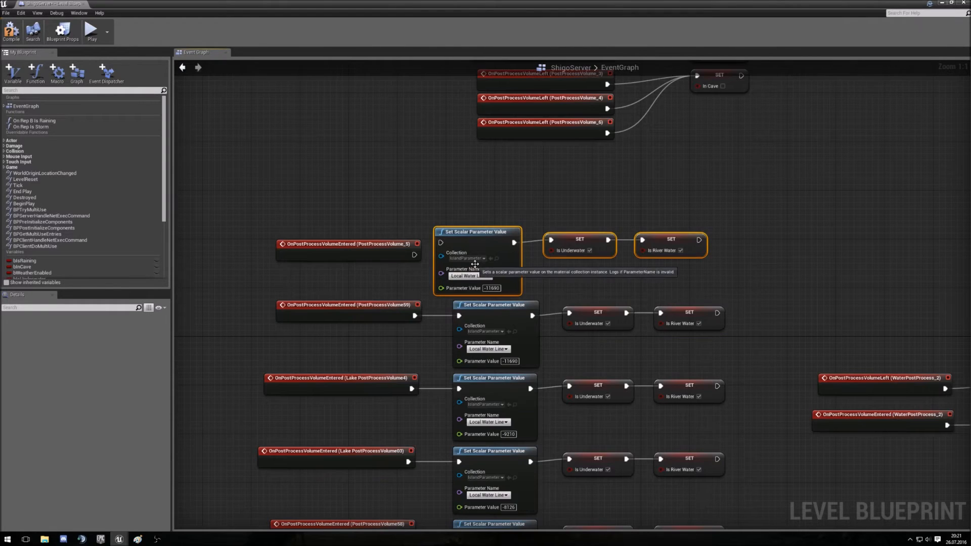
mouse_move(488, 237)
left_mouse_down()
mouse_move(515, 239)
mouse_move(507, 238)
left_mouse_up()
Align the PostProcessVolume_5 entered event with the duplicated nodes and connect it to their Set Scalar Parameter Value node
left_click(372, 241)
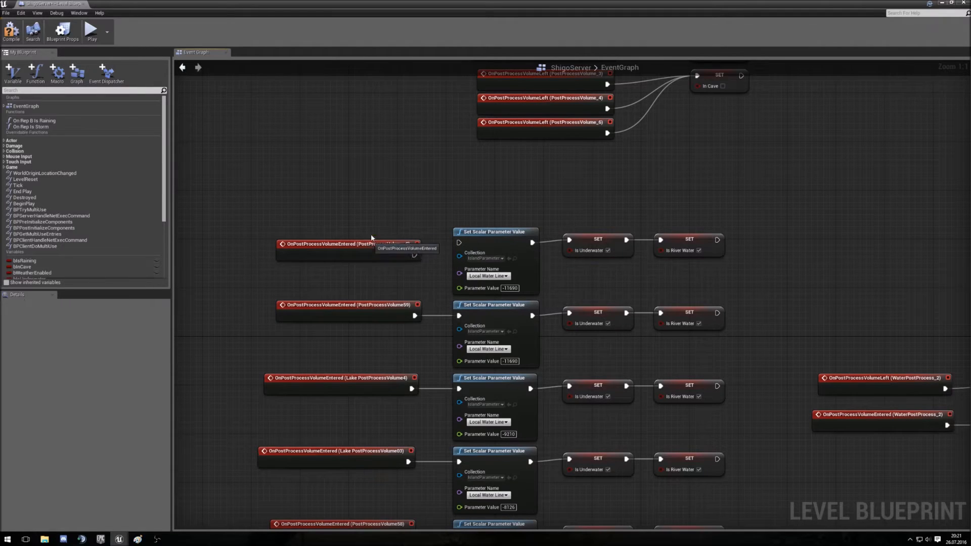
left_click_drag(373, 240, 373, 229)
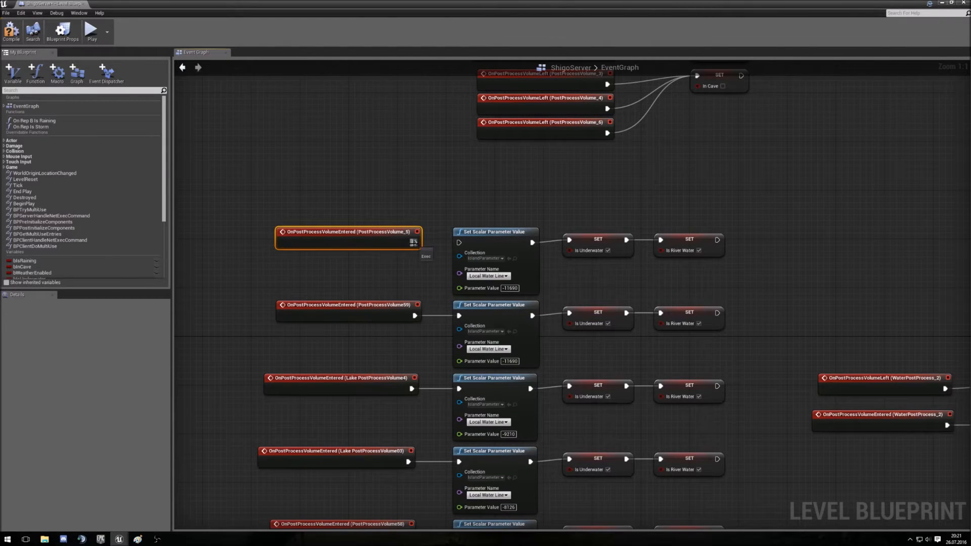
left_click_drag(414, 242, 458, 245)
Set the new row's Local Water Line parameter value to the lake water plane's Z location, -9762.175781
left_click(953, 3)
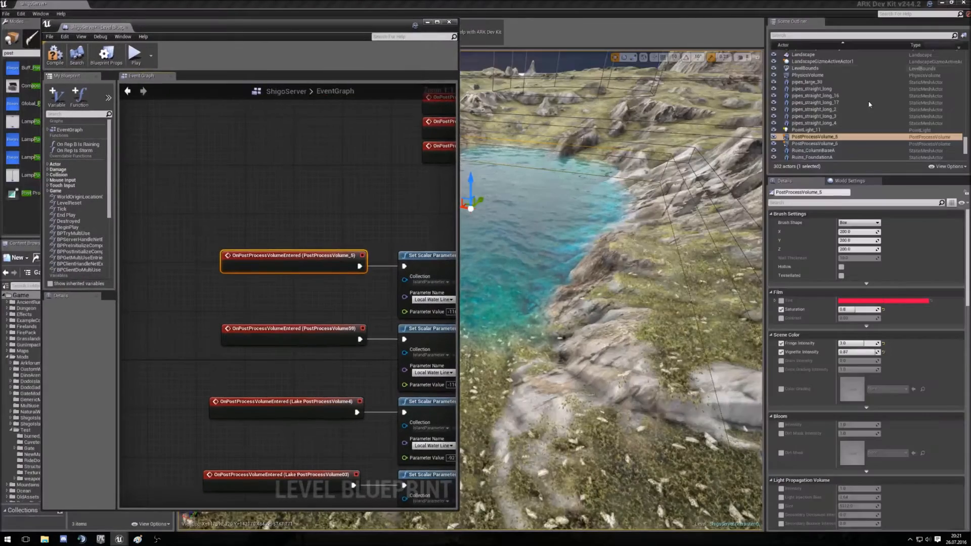
left_click(607, 170)
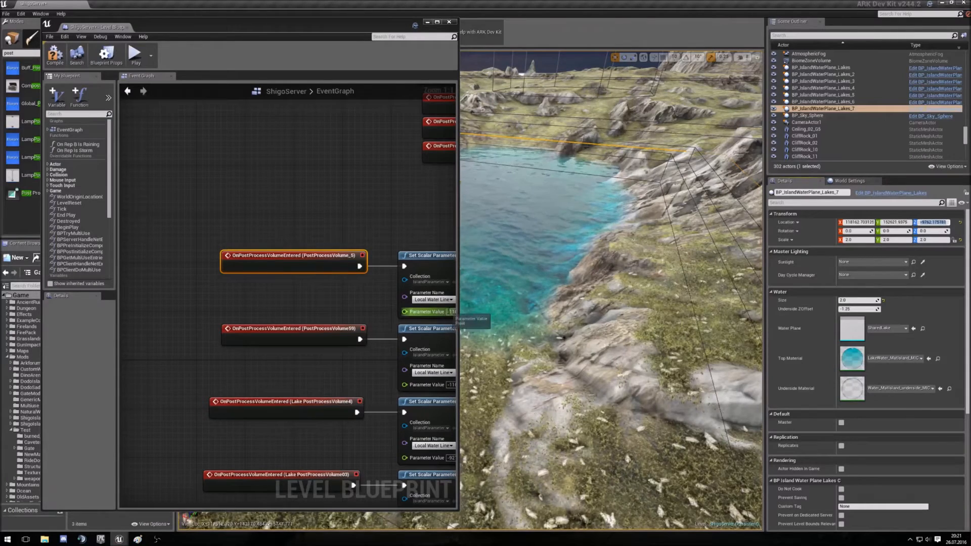
left_click(437, 22)
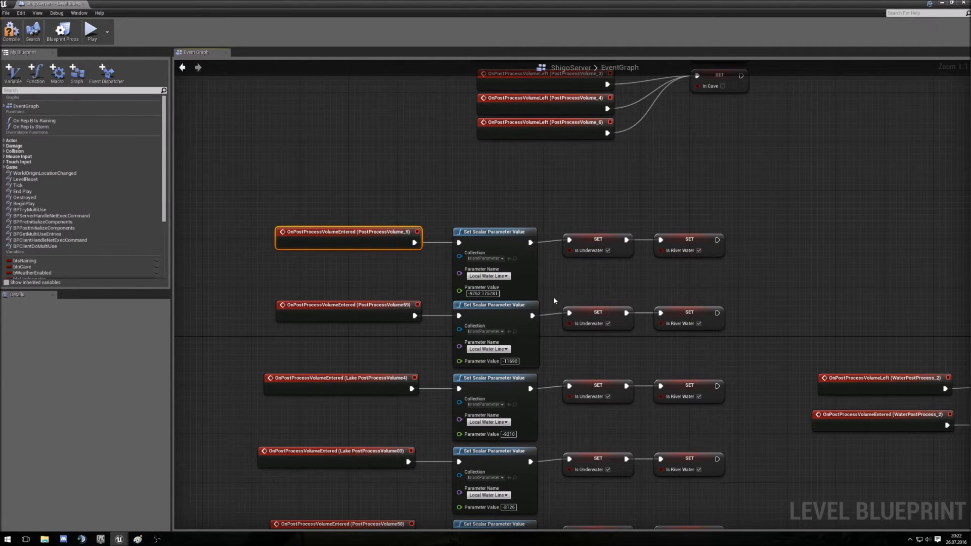
Compile the level blueprint and return to the level viewport
scroll(563, 284, "down", 6)
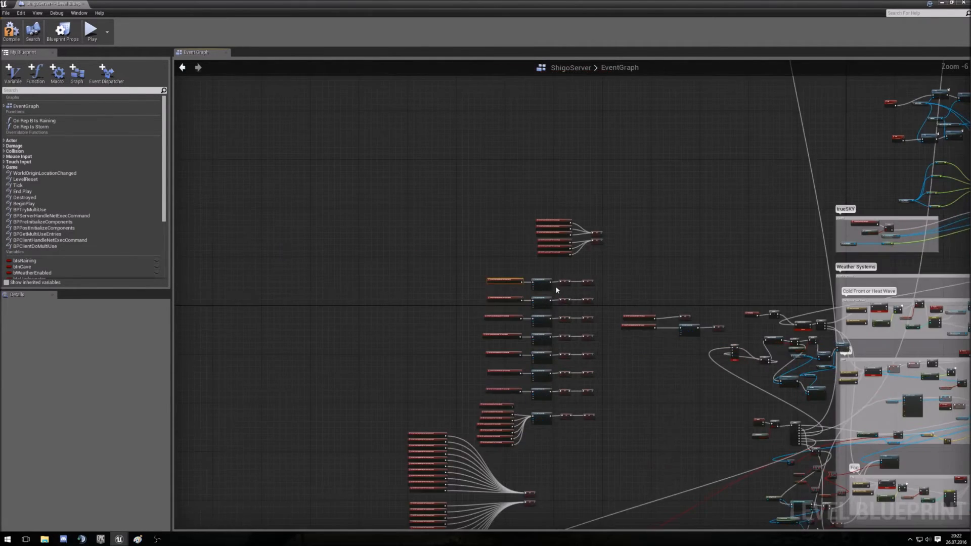
scroll(521, 295, "up", 6)
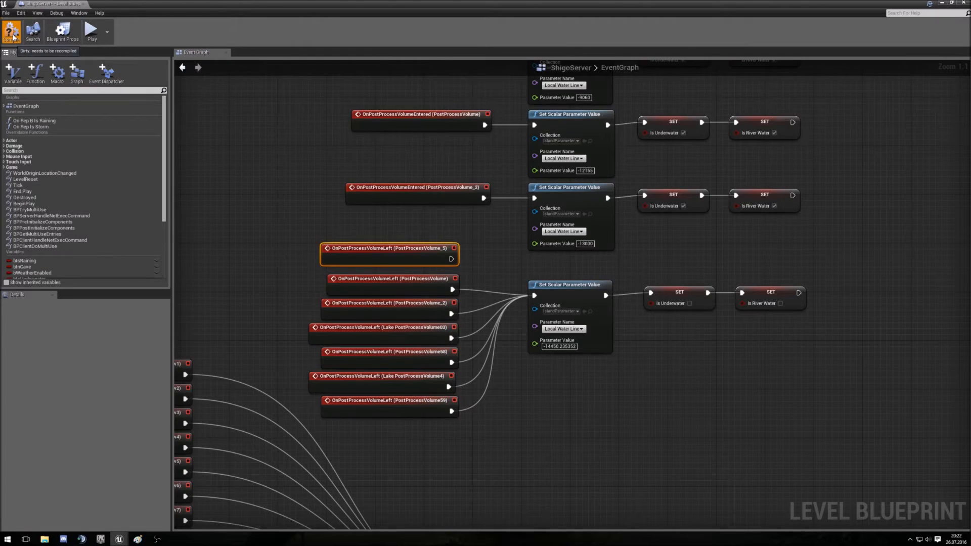
left_click(942, 3)
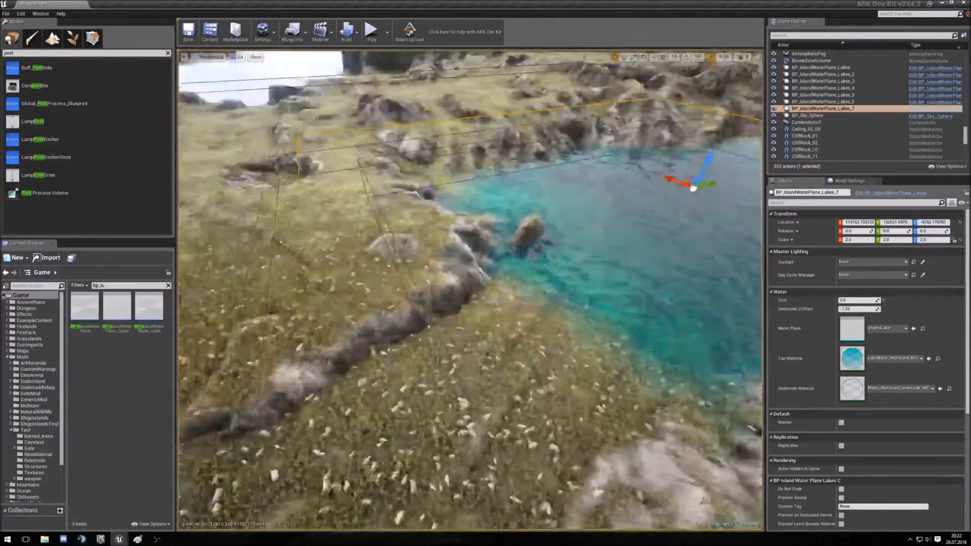
Start a play test on the lake's shore and walk the character into the water to check the underwater effect
right_click_drag(470, 291, 445, 314)
key("w")
key("f")
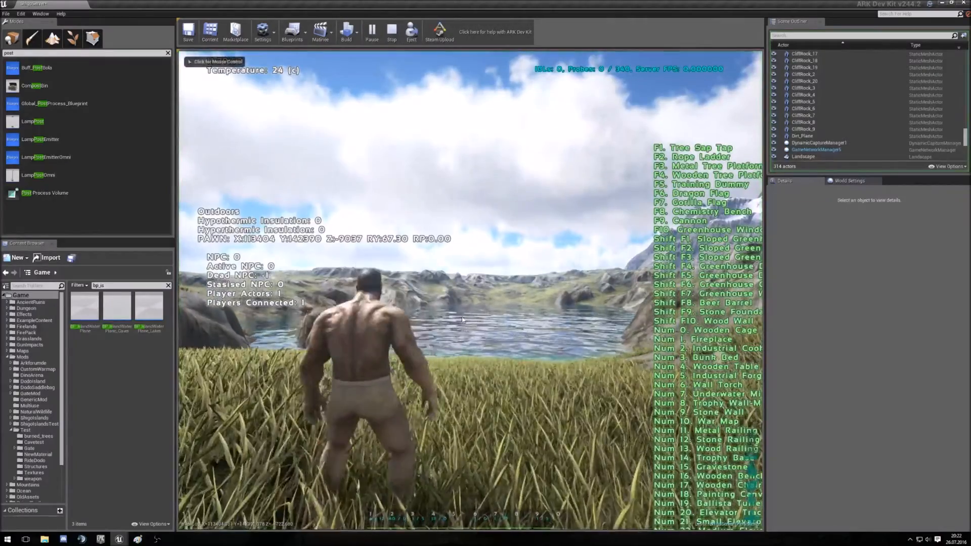
left_click(475, 320)
key("w")
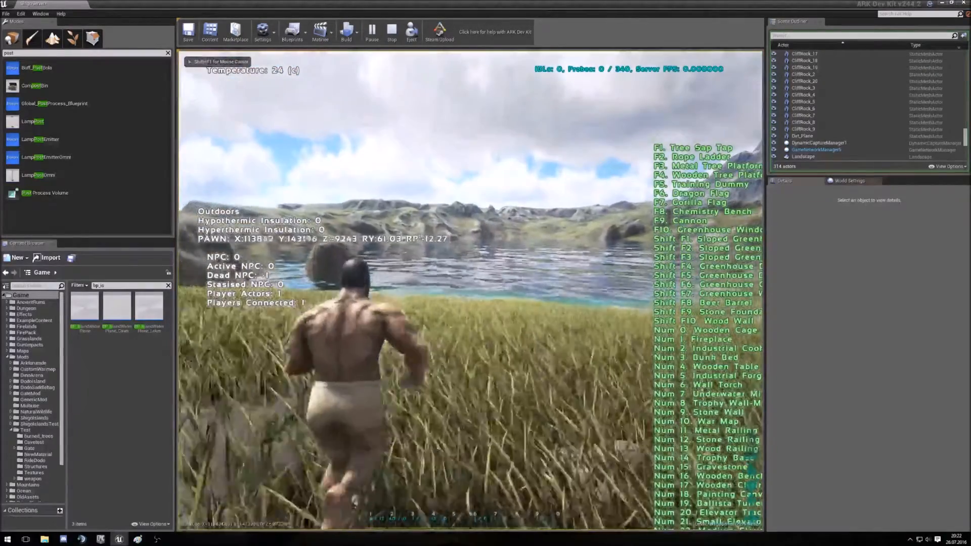
key("w")
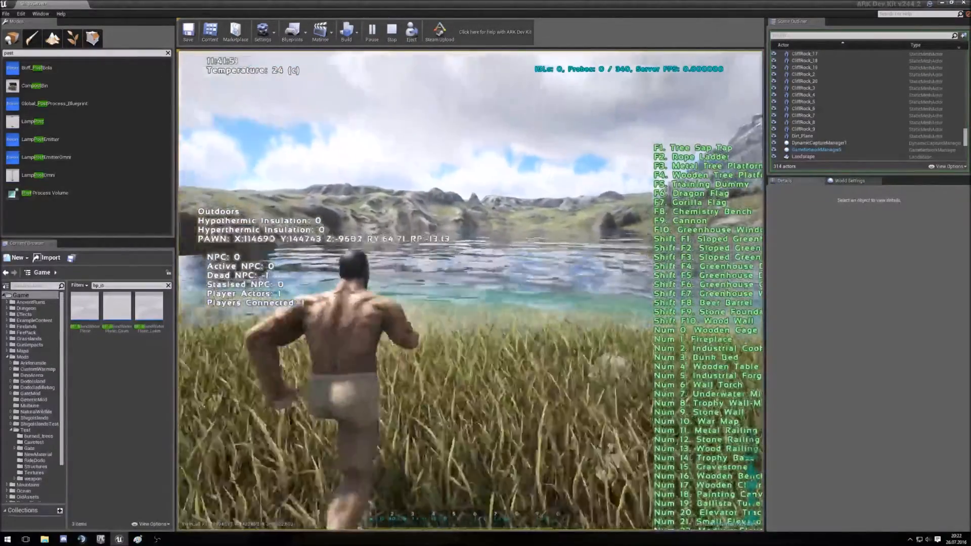
key("w")
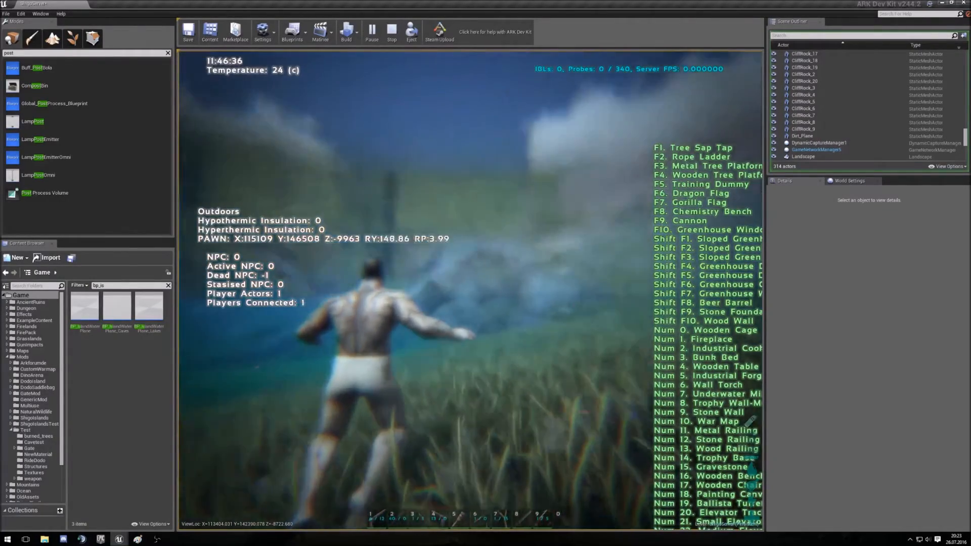
key("w")
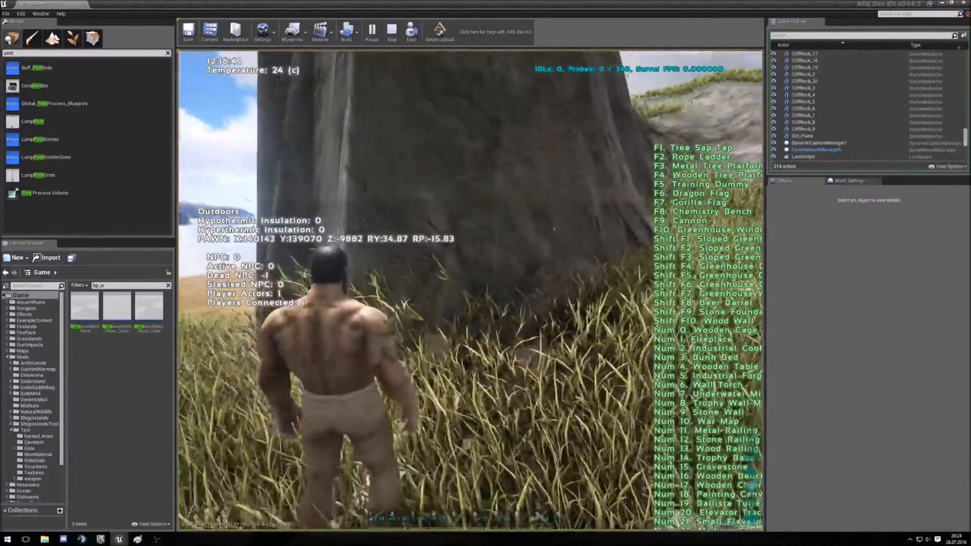
Walk the character around the large rock on the grassland away from the lake to examine the low terrain, and end the play test
key("s")
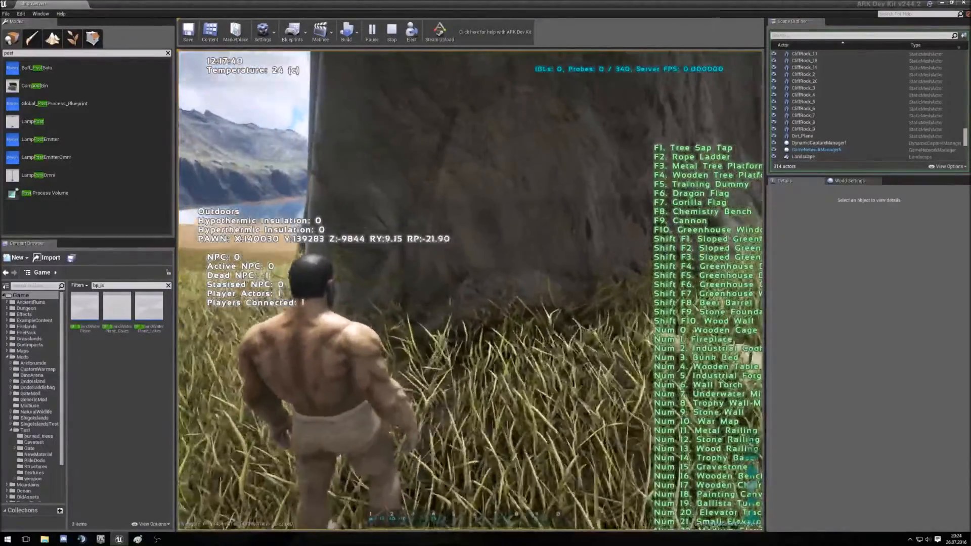
key("s")
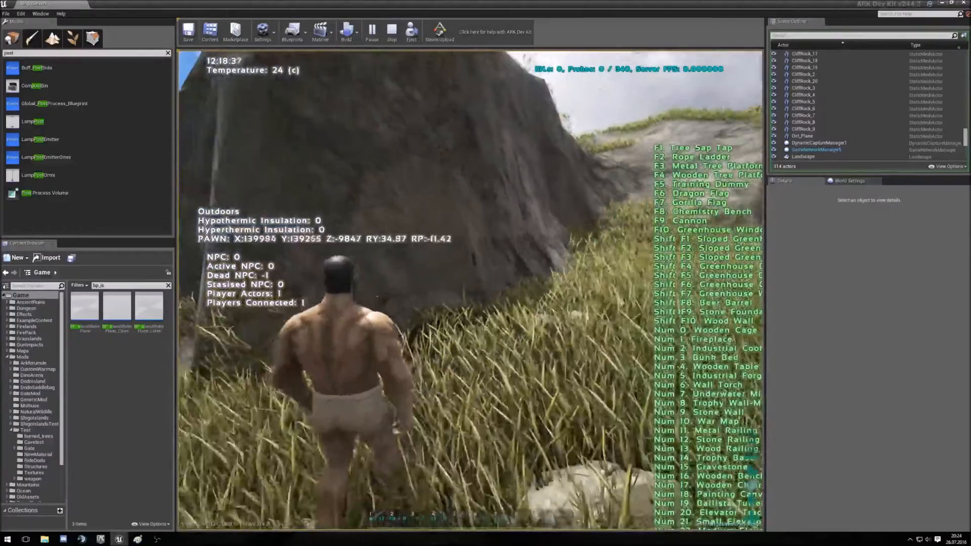
key("a")
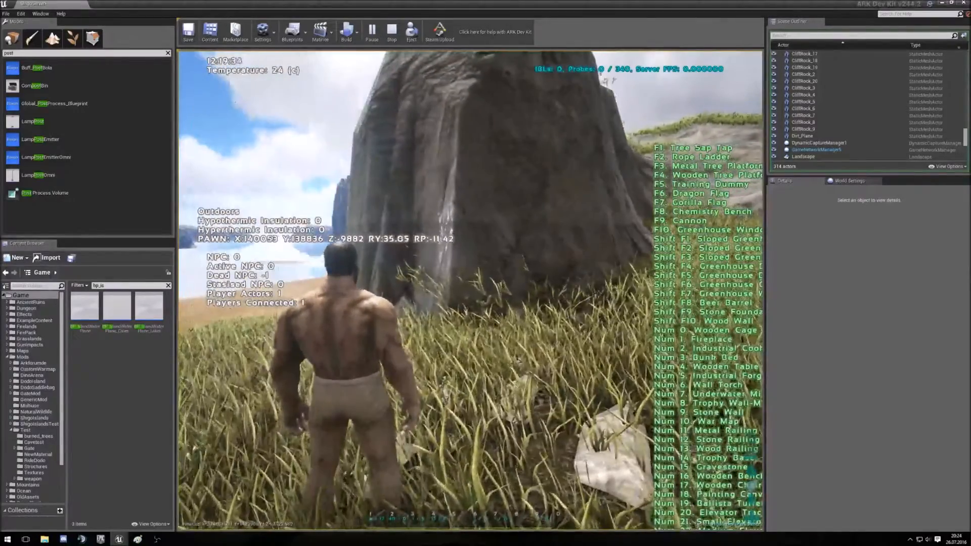
key("Tab")
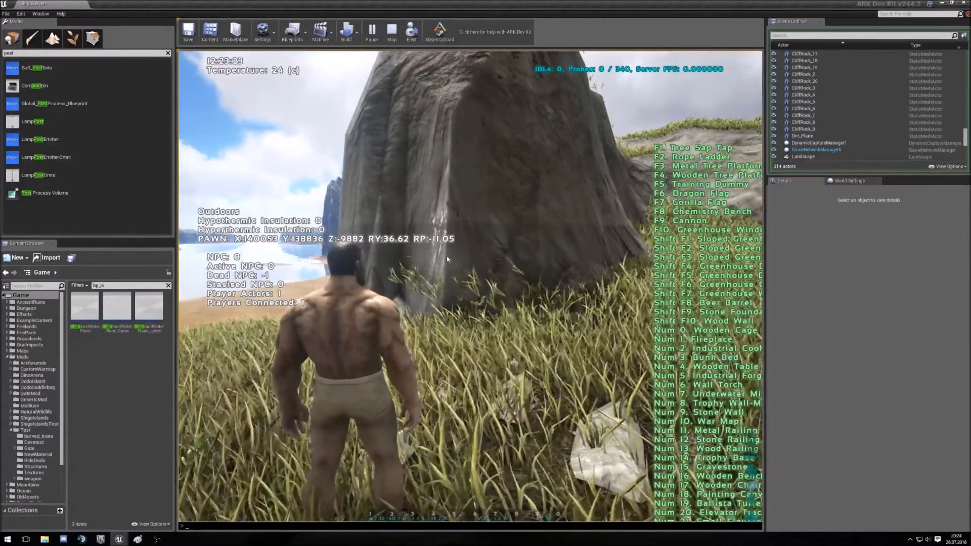
left_click(450, 314)
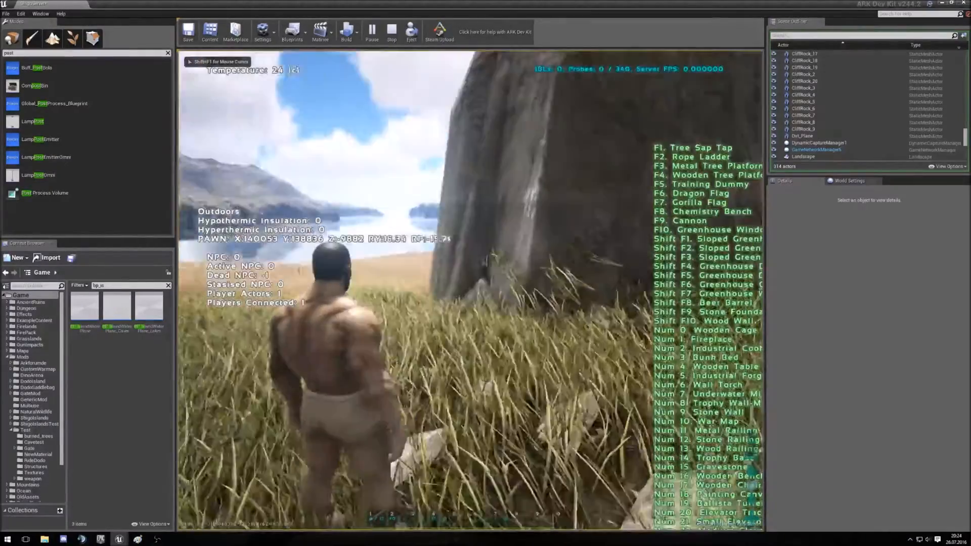
key("w")
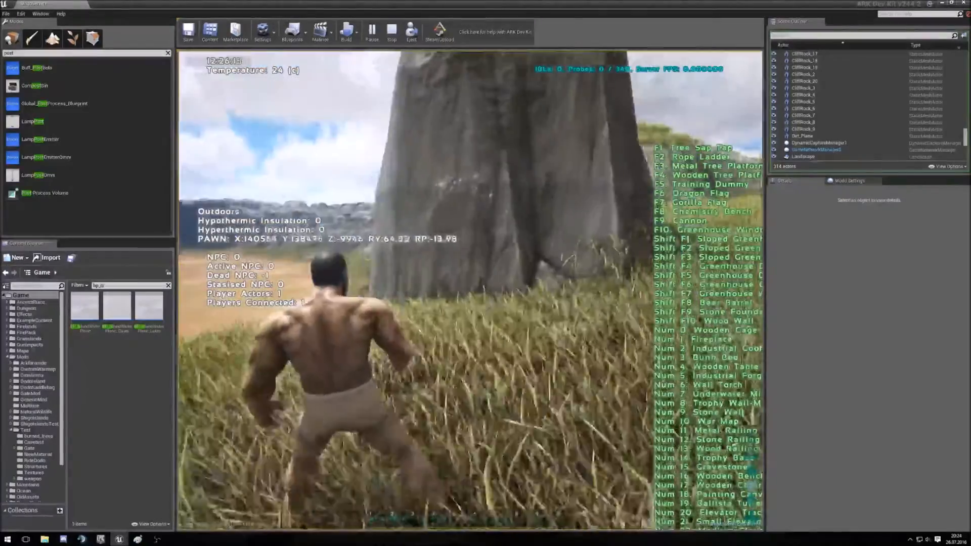
key("w")
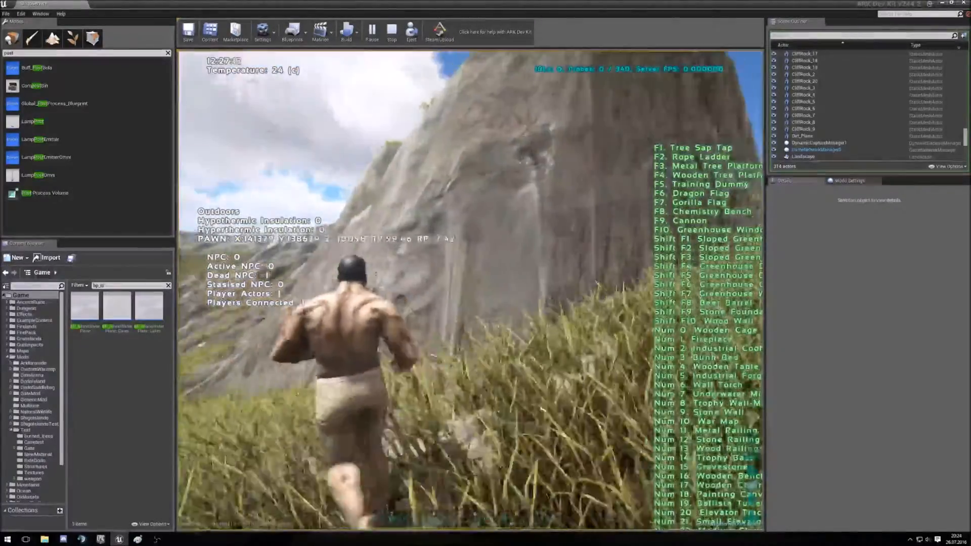
key("w")
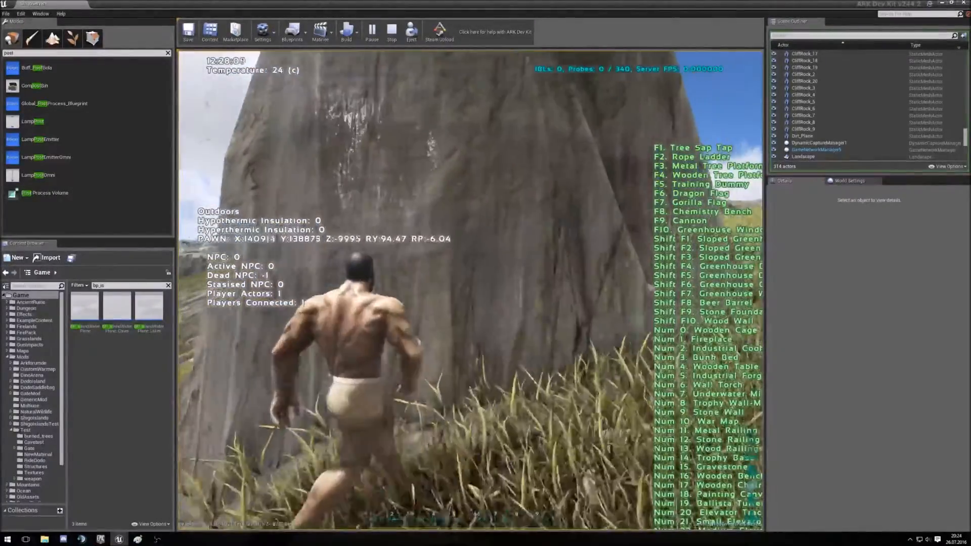
key("w")
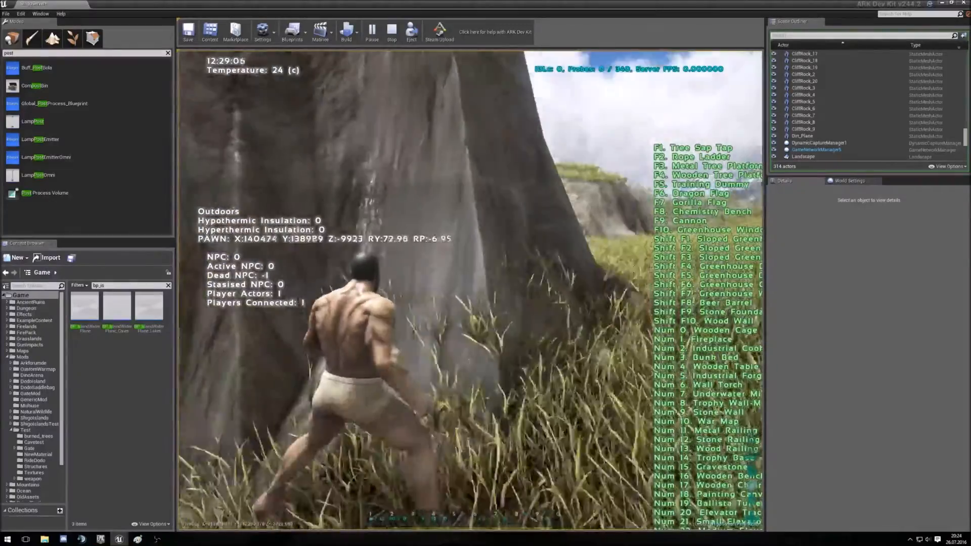
key("w")
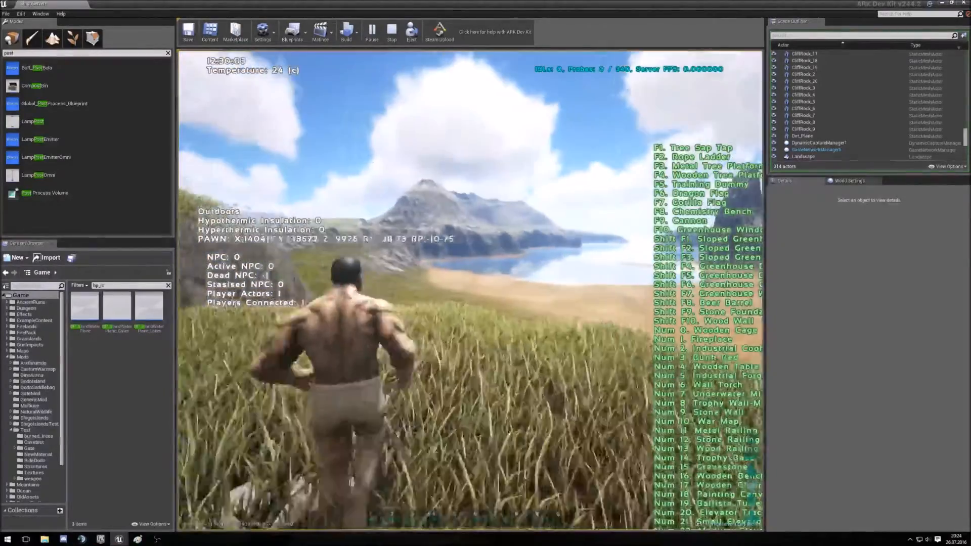
key("w")
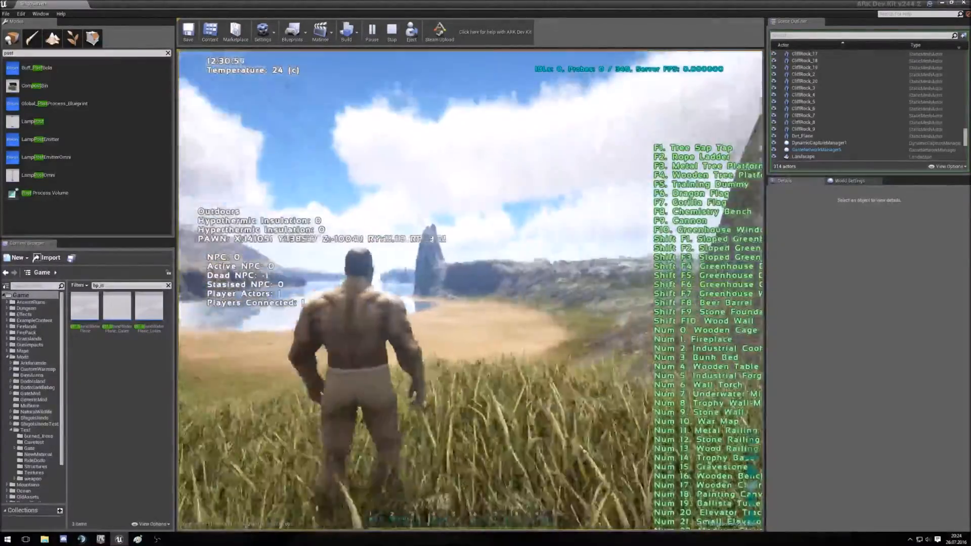
key("w")
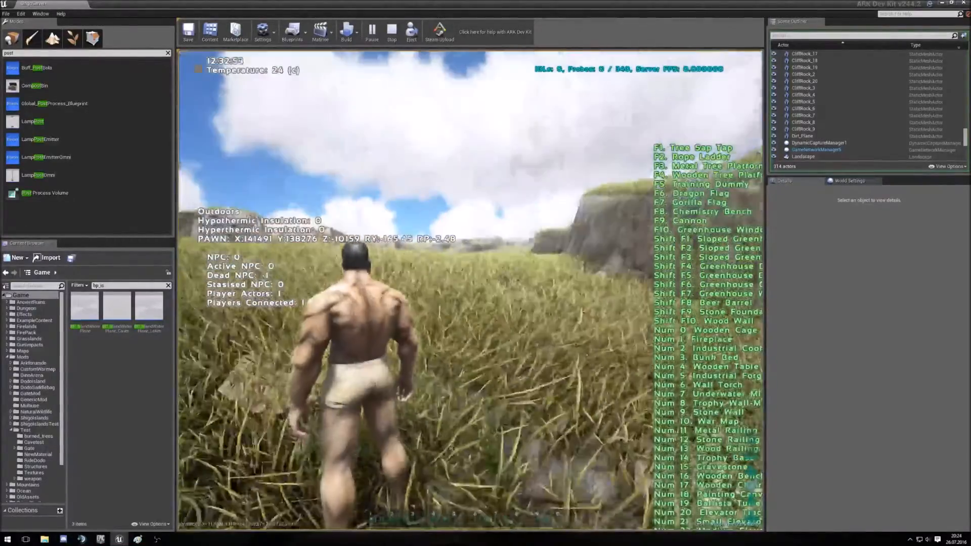
key("w")
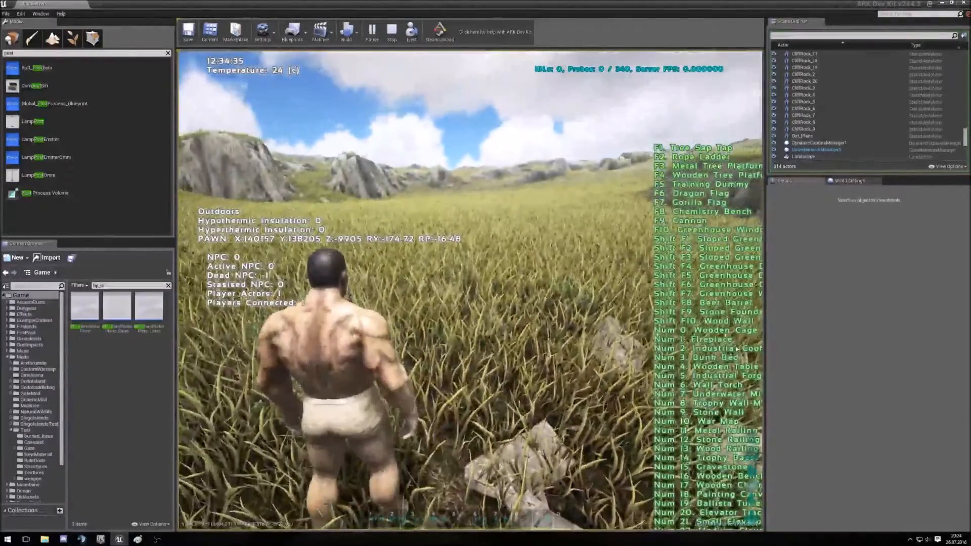
key("Escape")
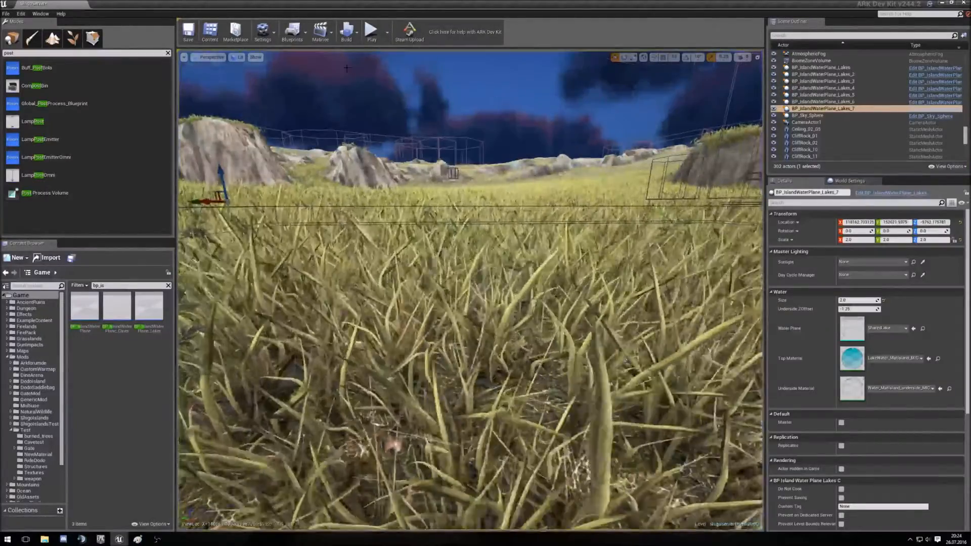
In the level blueprint, connect the PostProcessVolume_5 left event to the Set Scalar Parameter Value node shared by the other left events, and compile
left_click(290, 38)
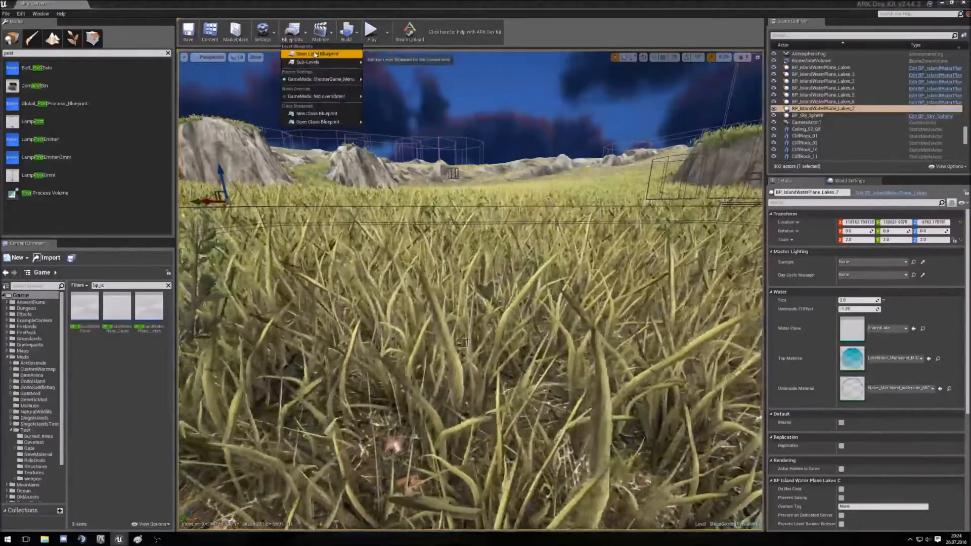
left_click(320, 53)
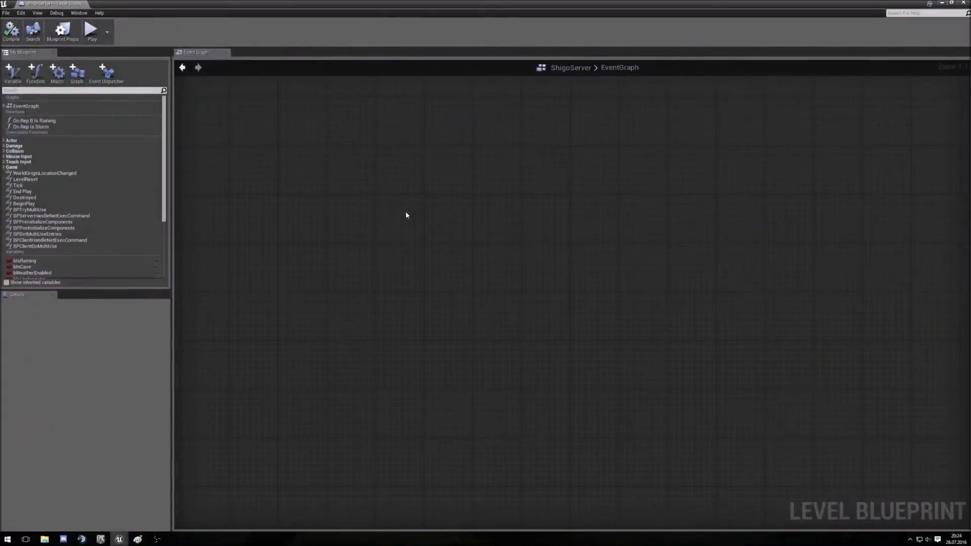
scroll(471, 279, "up", 7)
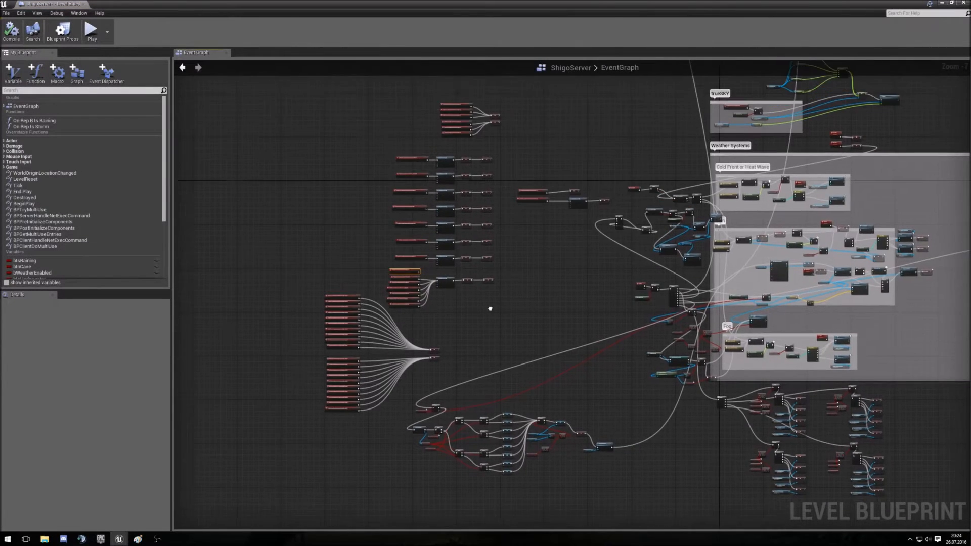
right_click_drag(446, 273, 408, 324)
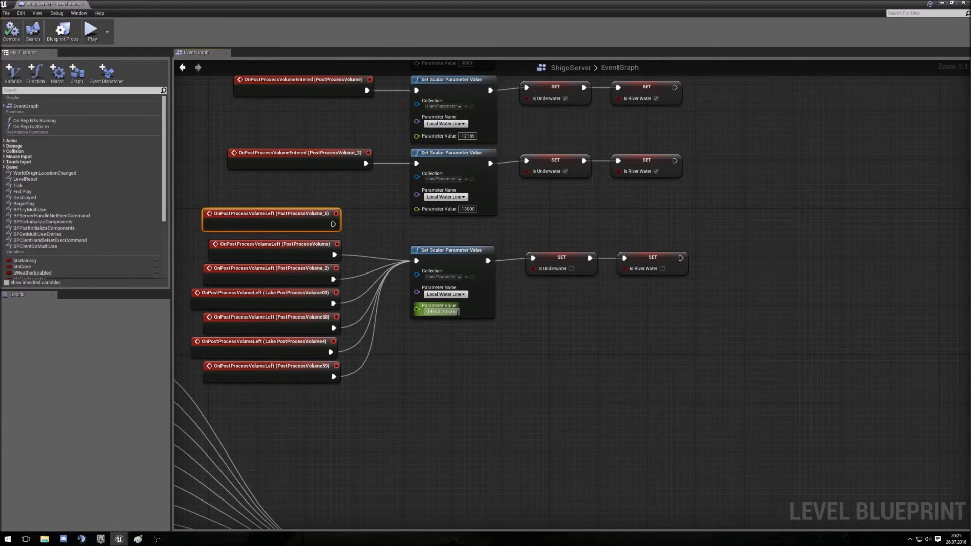
key("Return")
left_click(429, 348)
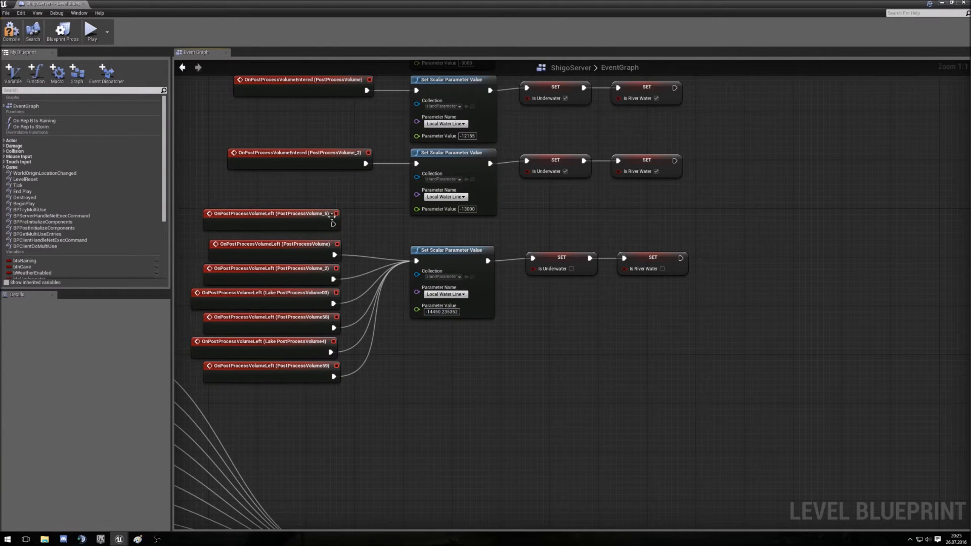
left_click_drag(332, 224, 419, 263)
left_click(419, 317)
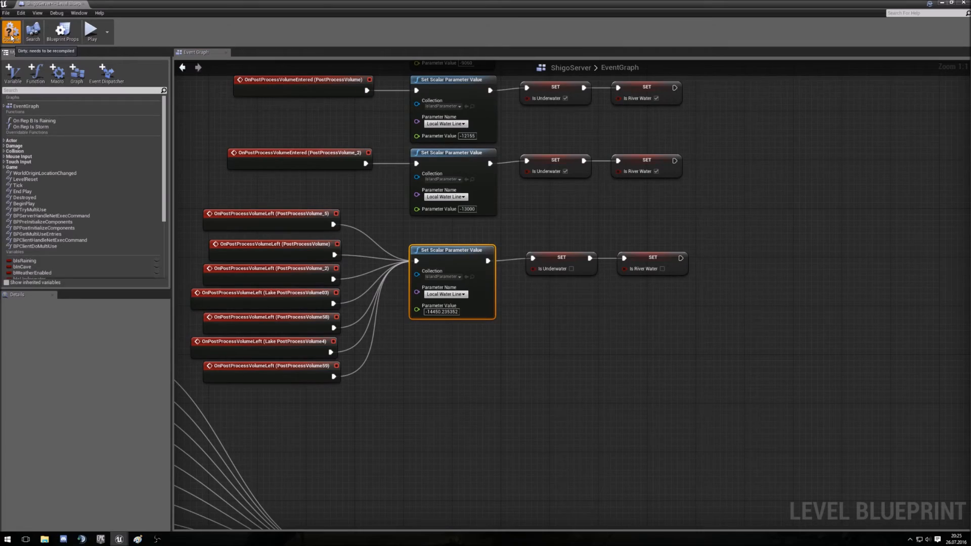
left_click(964, 4)
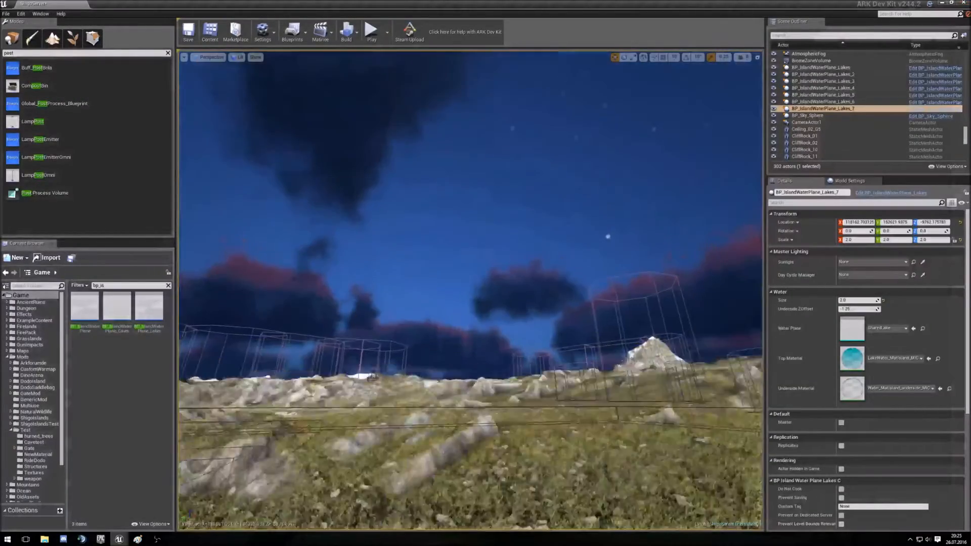
Return to the lake shore, restart the play test and walk the character from the grass into the water
key("f")
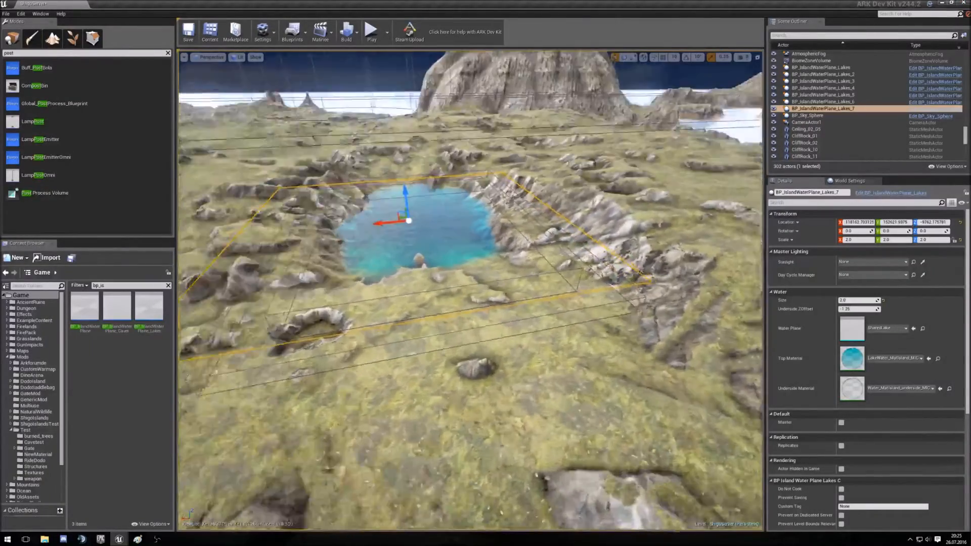
key("w")
right_click_drag(470, 289, 455, 253)
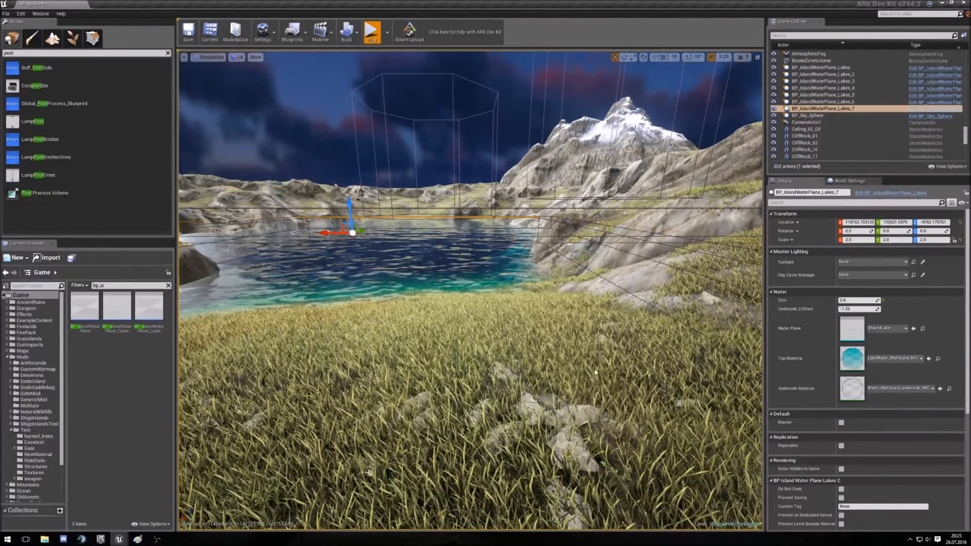
key("w")
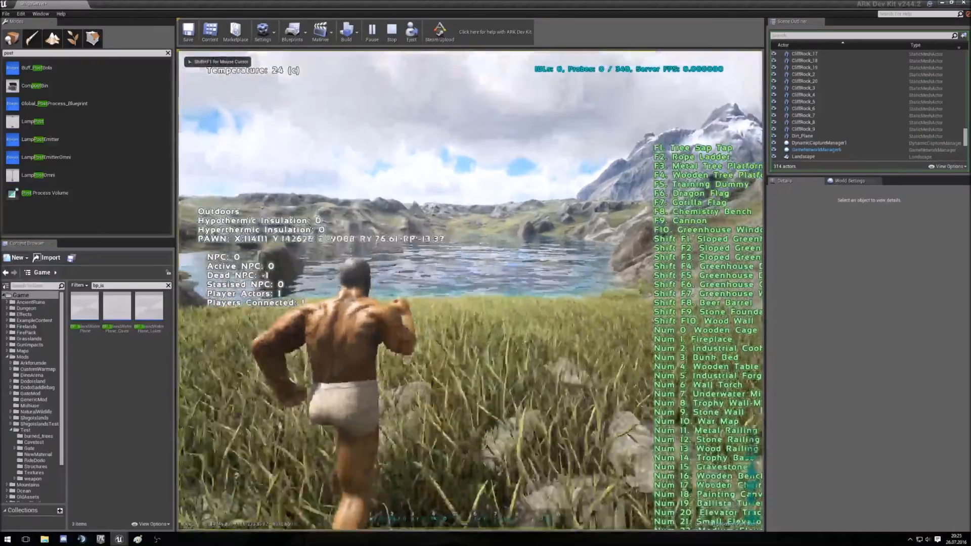
key("w")
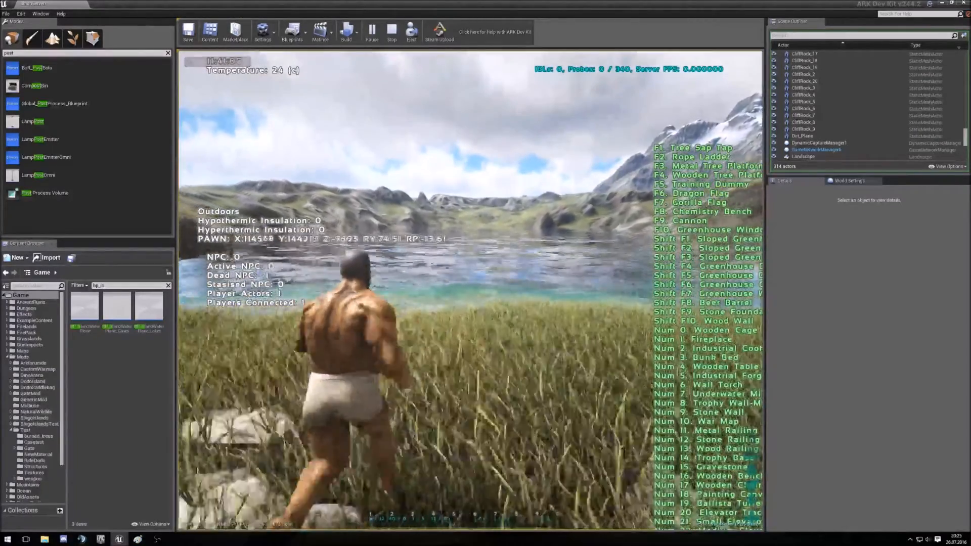
key("w")
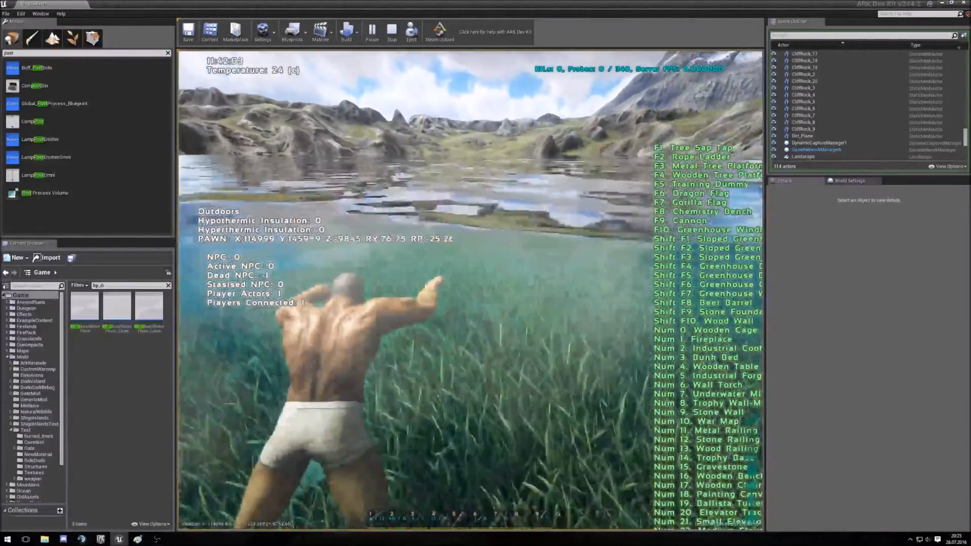
Swim the character around below and at the lake's surface to check the water line and underwater post process effect
key("w")
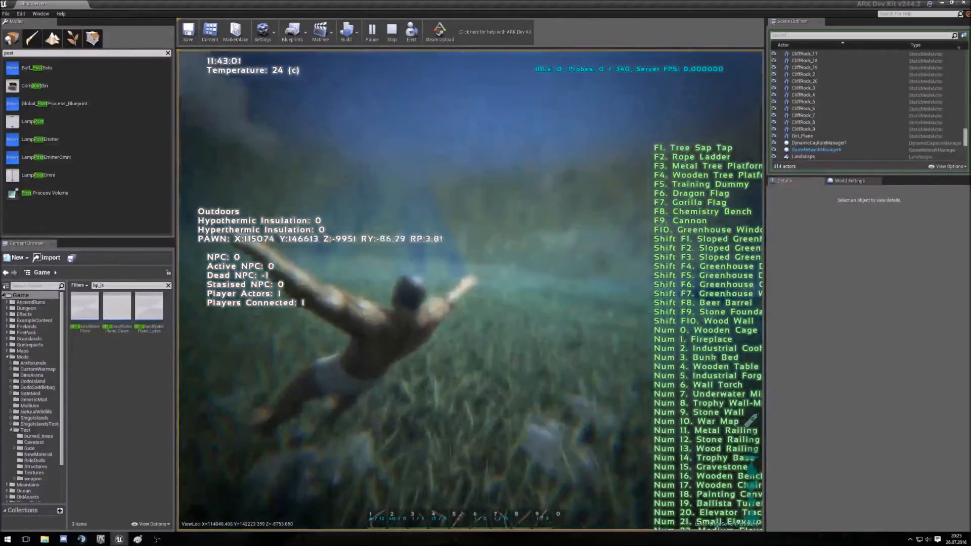
key("w")
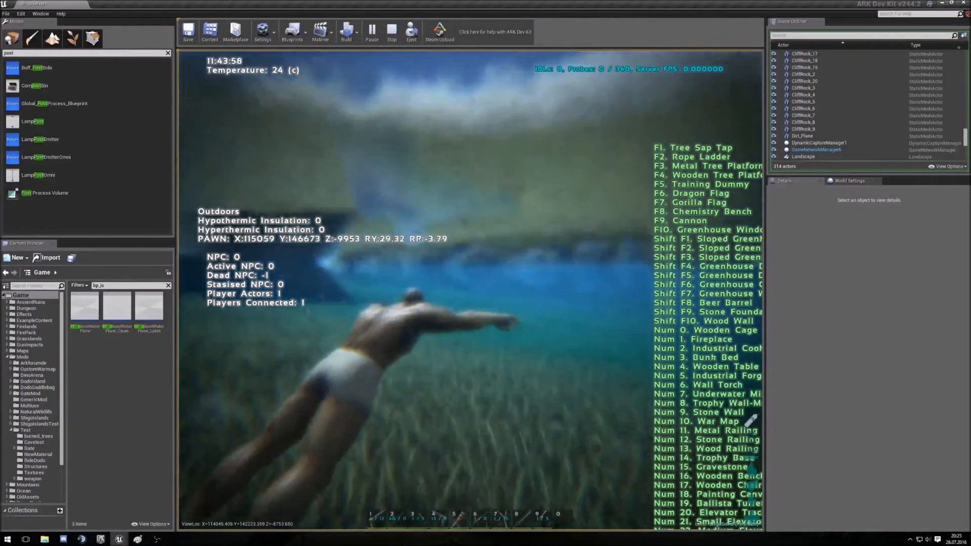
key("w")
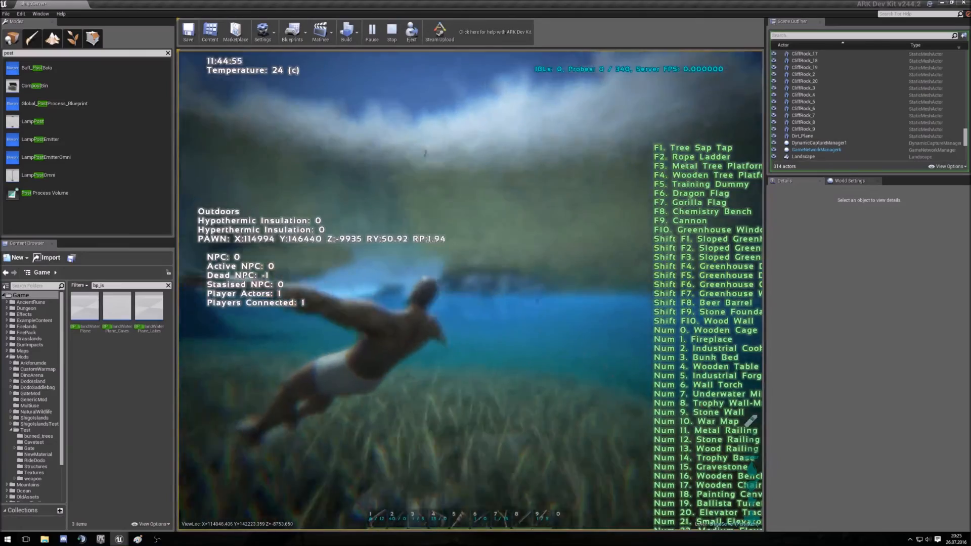
key("w")
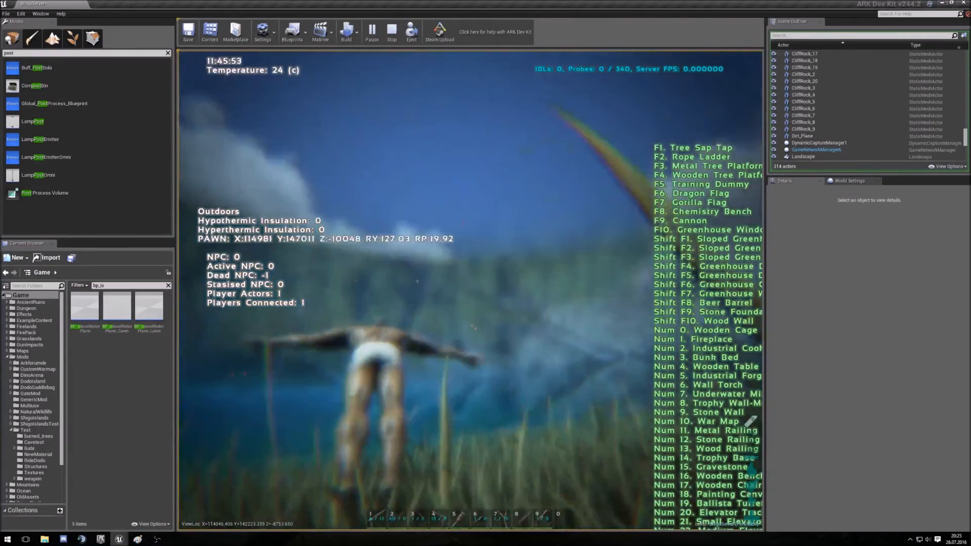
key("w")
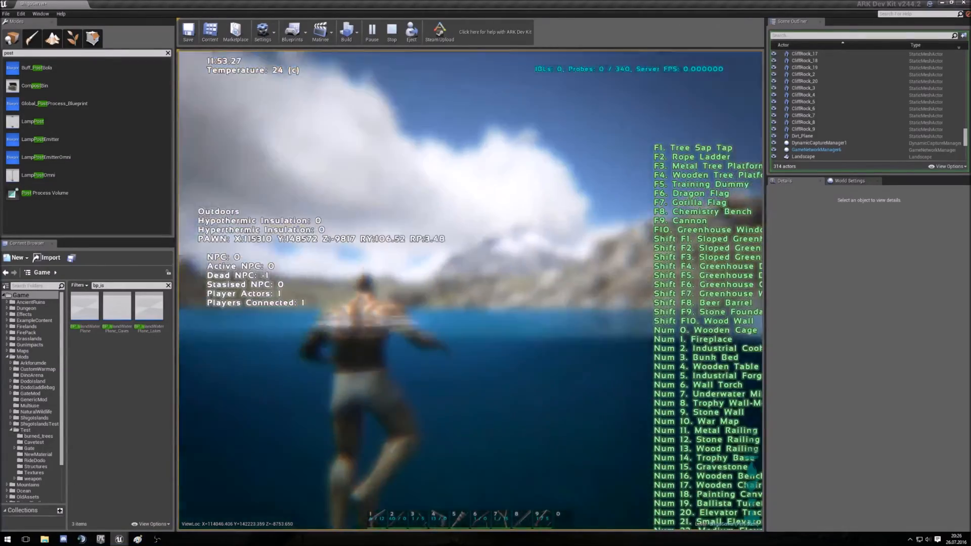
key("w")
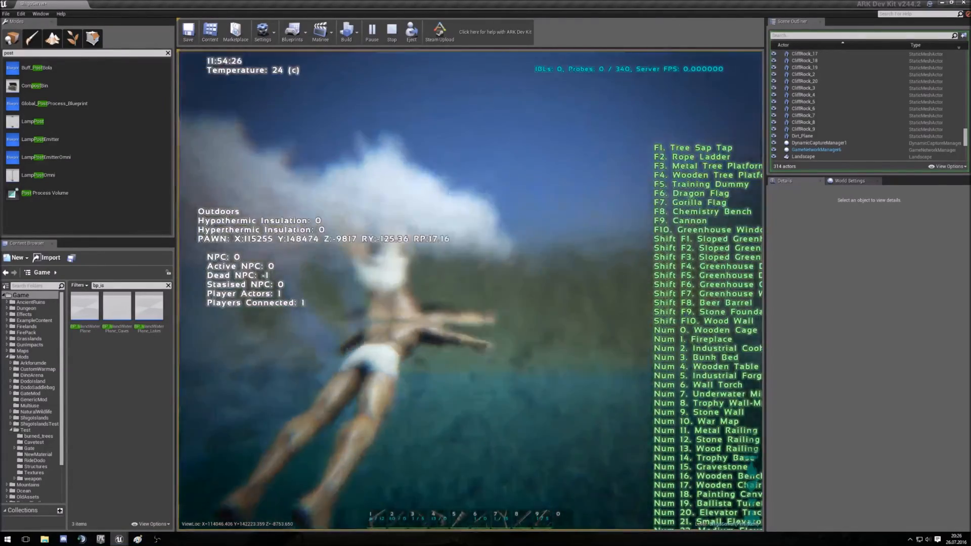